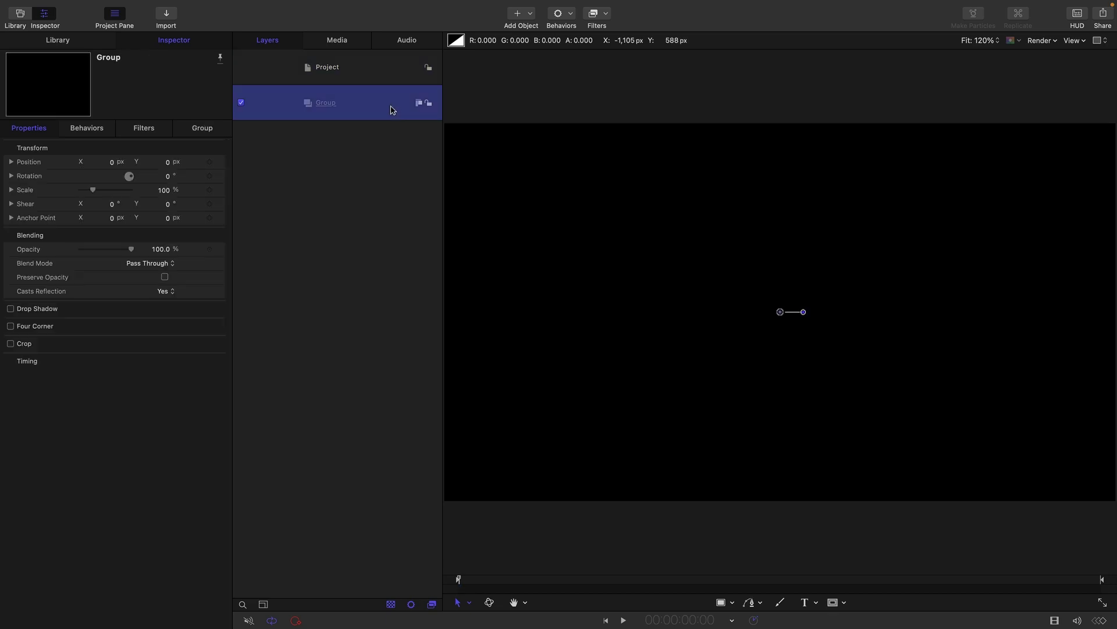
Step: Add a Membrane generator to the group and set its Speed to 0.01
click(56, 40)
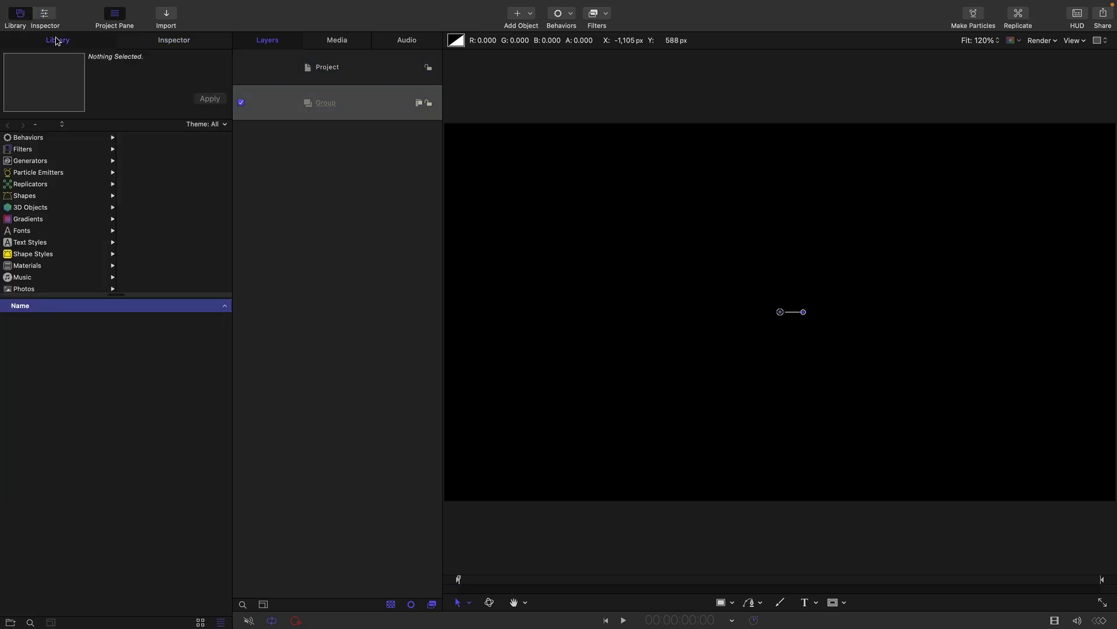
click(32, 162)
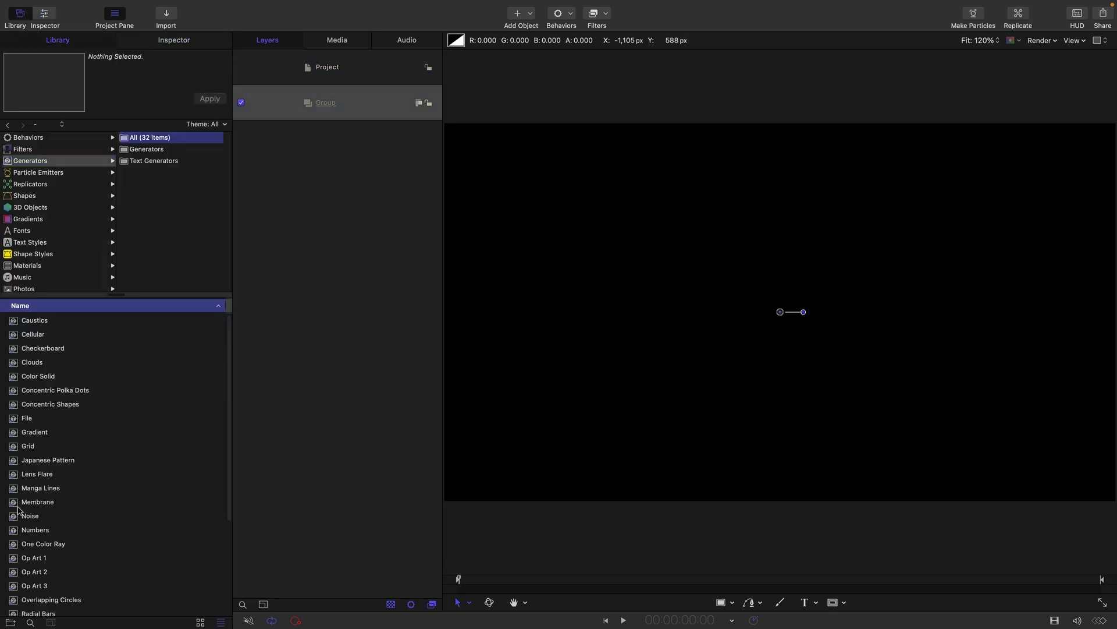
drag(17, 505, 361, 105)
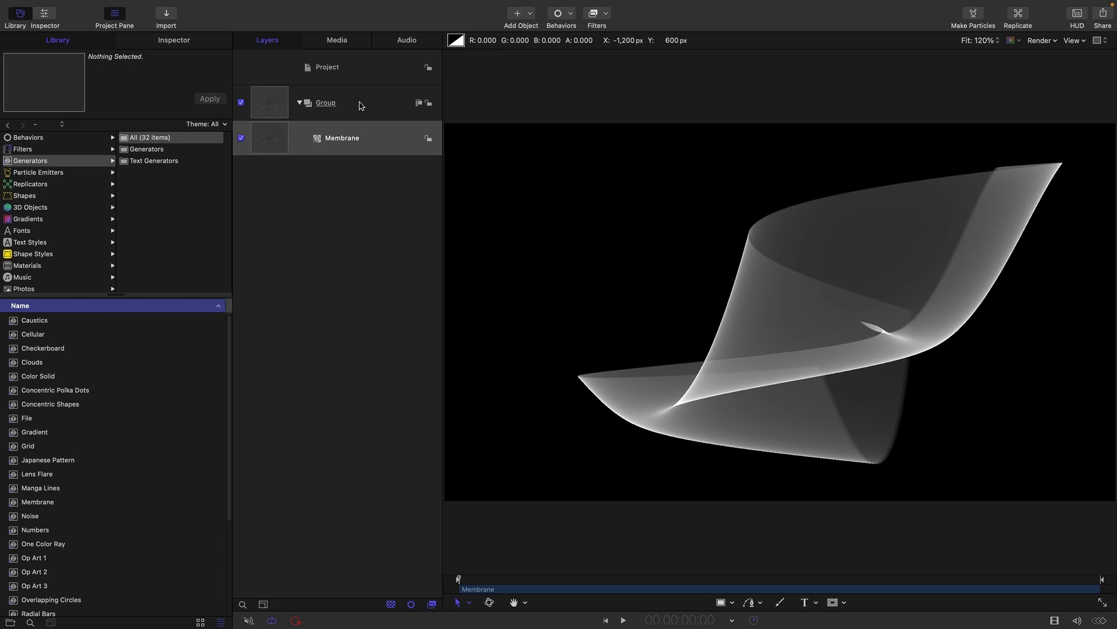
click(154, 44)
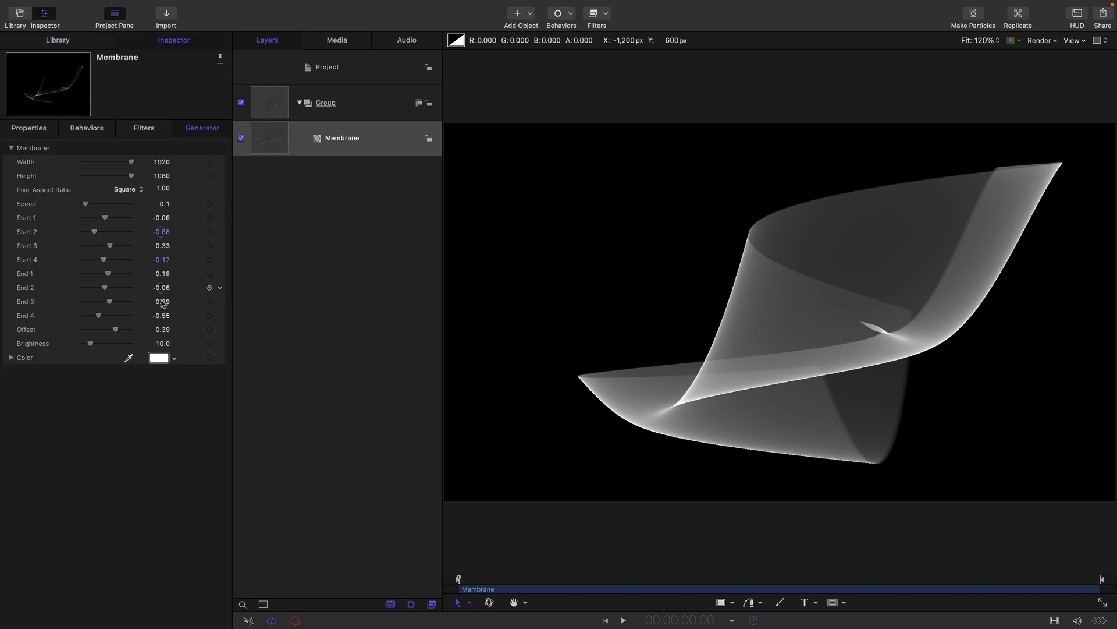
click(164, 204)
mouse_move(1115, 531)
text(.0)
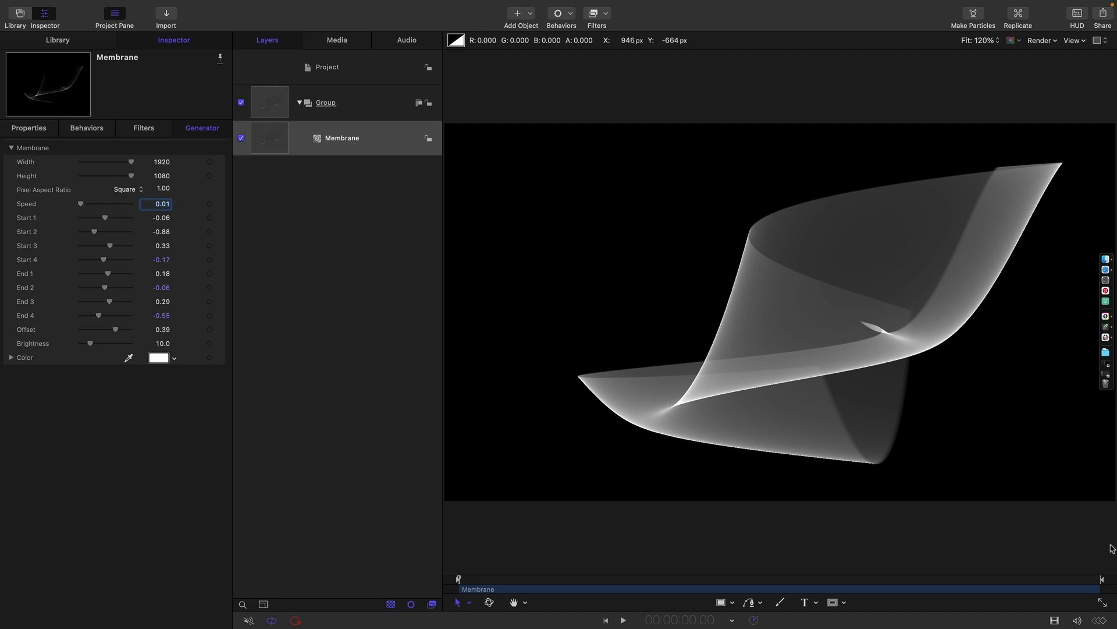
Step: Set the Membrane generator's Start 1 to 0, Start 2 to -1.5 and Start 3 to 0.5
mouse_move(170, 221)
mouse_down()
mouse_move(157, 221)
mouse_move(173, 221)
mouse_up()
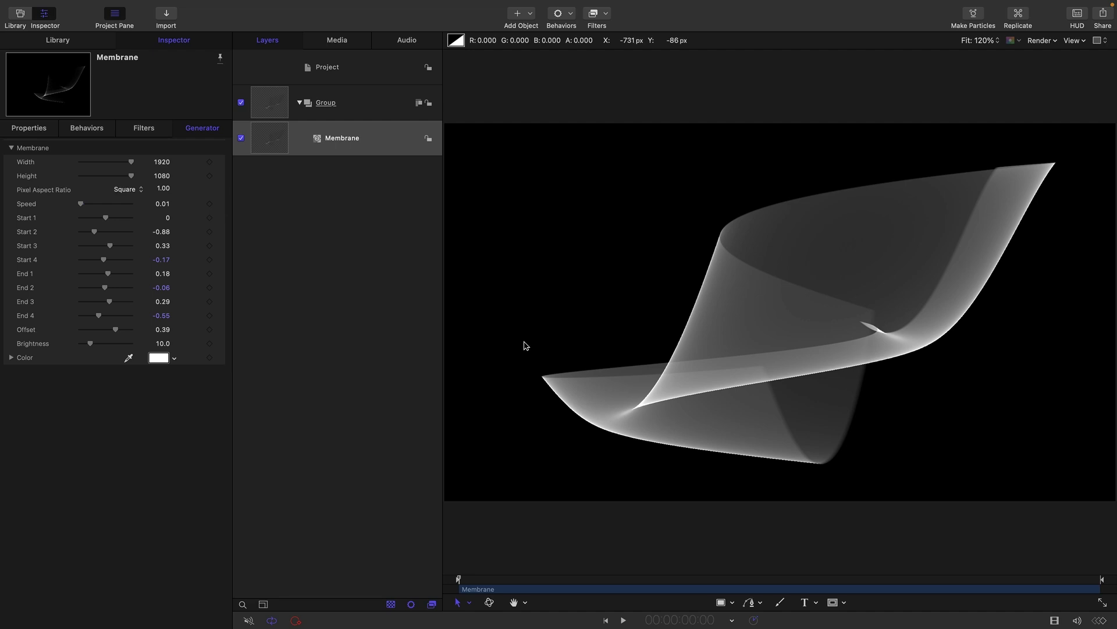
key(Tab)
text(-1.5)
key(Return)
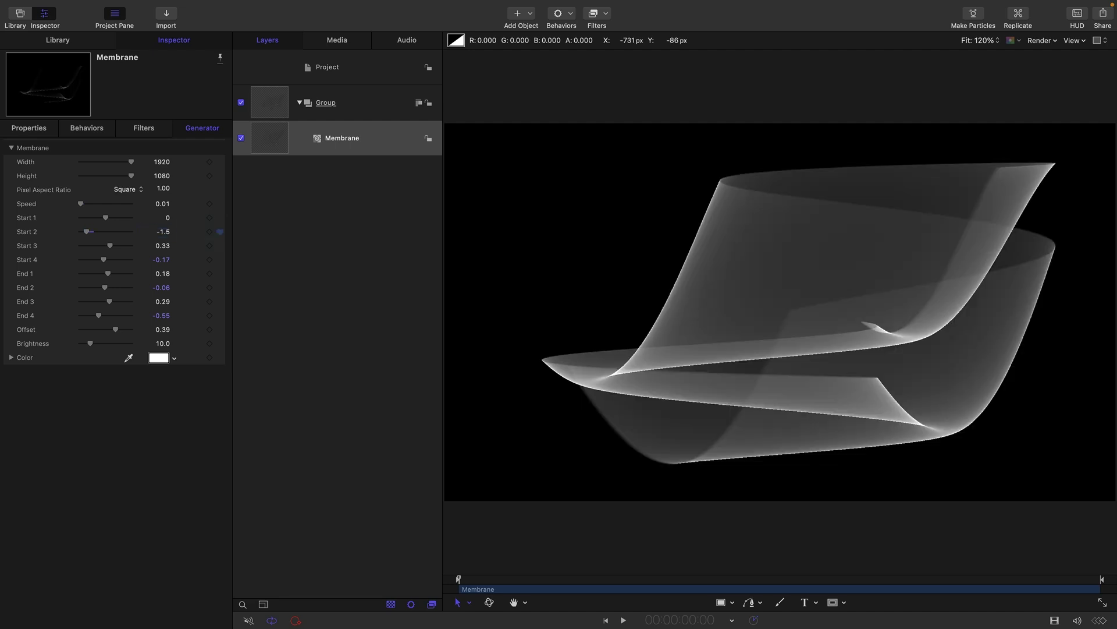
click(162, 248)
text(.5)
key(Return)
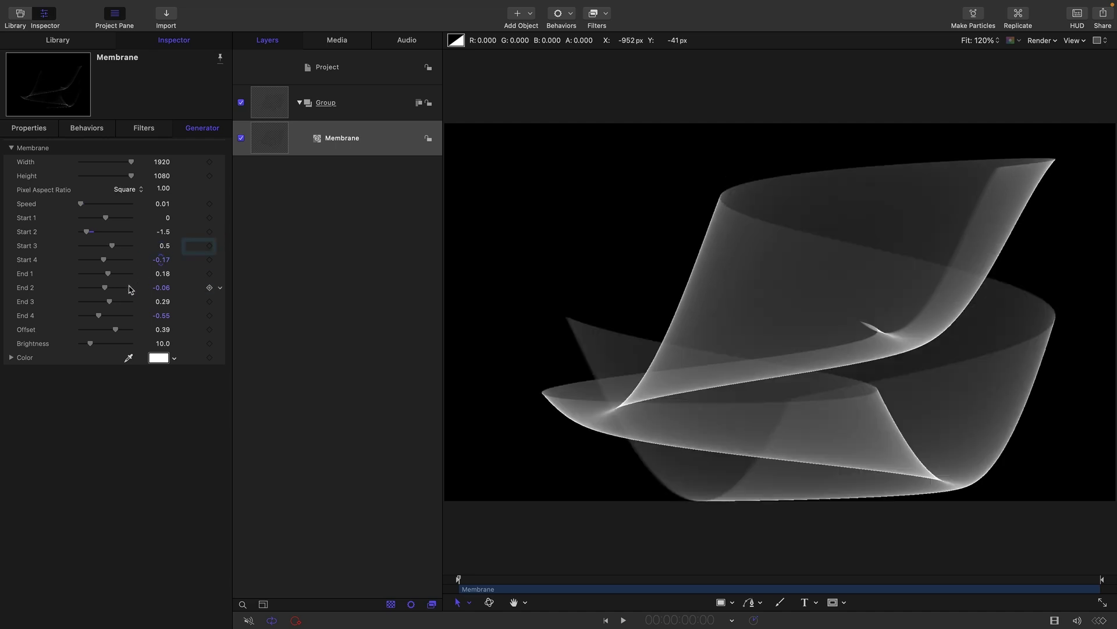
Step: Set the Membrane's Start 4, End 1 and End 2 parameters to 0
click(161, 260)
text(0)
click(163, 275)
text(0)
click(162, 288)
text(0)
key(Return)
Step: Set the Membrane's End 3 to 0.25 and End 4 to -1.0
click(166, 301)
text(0.25)
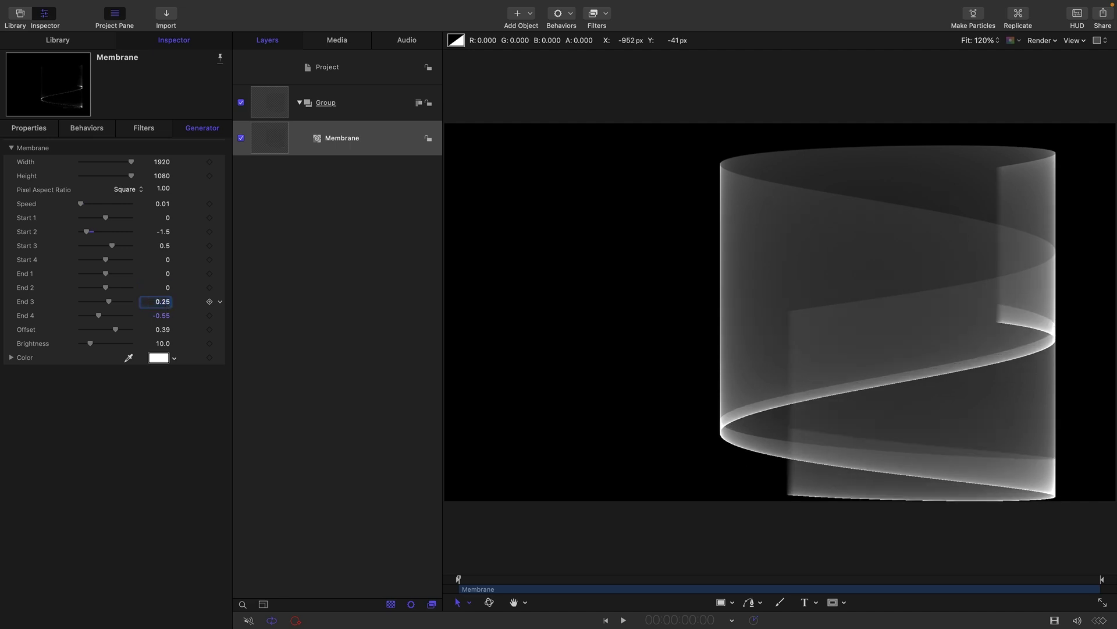
click(161, 317)
text(-1.0)
Step: Set both the width and the height of the Membrane generator to 2160
click(163, 164)
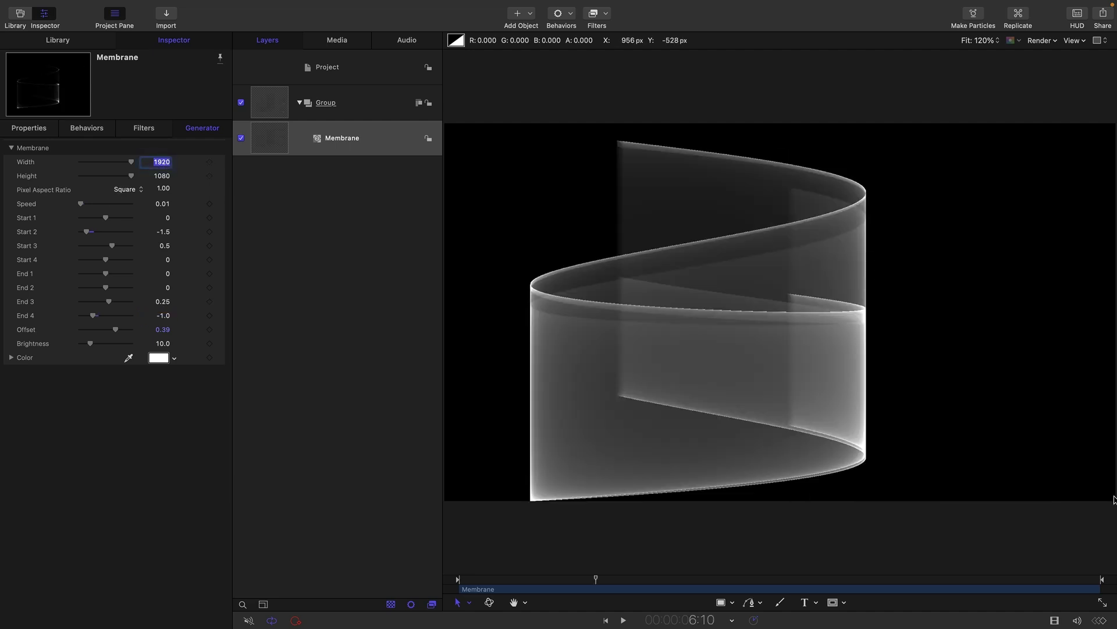
text(2160)
key(Return)
click(165, 175)
text(2160)
key(Return)
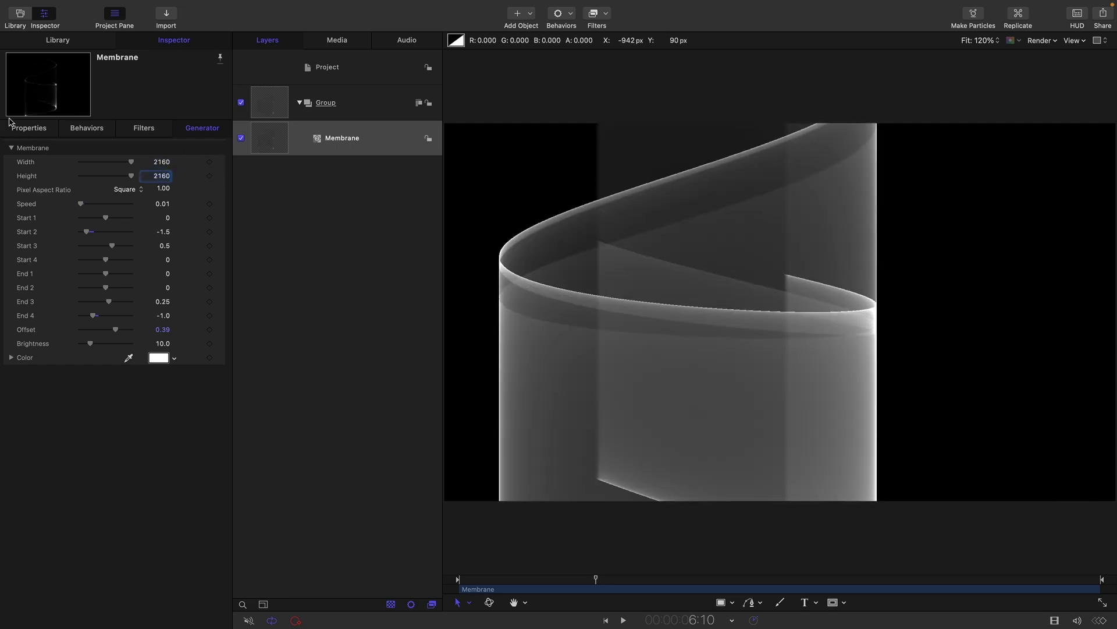
Step: Scale the Membrane layer to 50%
click(30, 129)
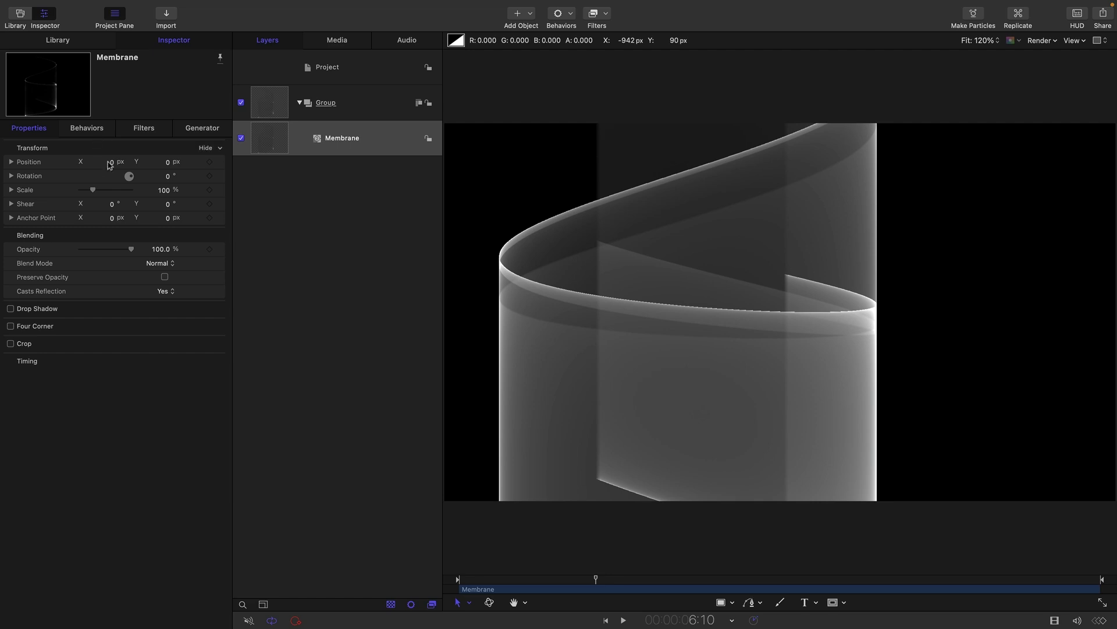
double_click(163, 190)
text(50)
key(Return)
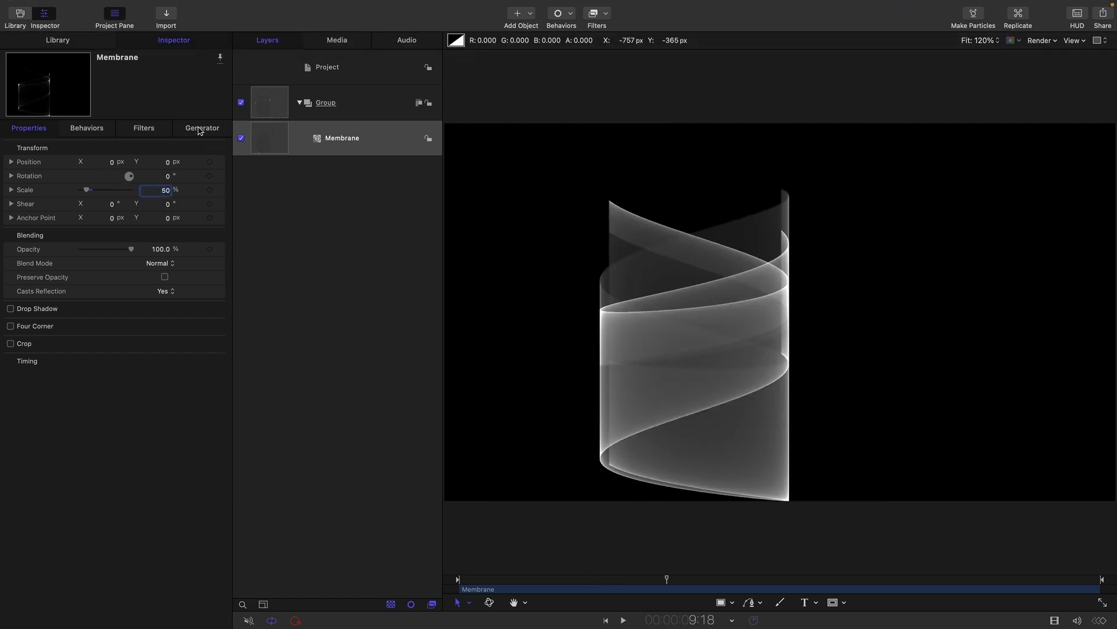
Step: Apply a Gaussian Blur filter to the Membrane and set its amount to 12
click(198, 129)
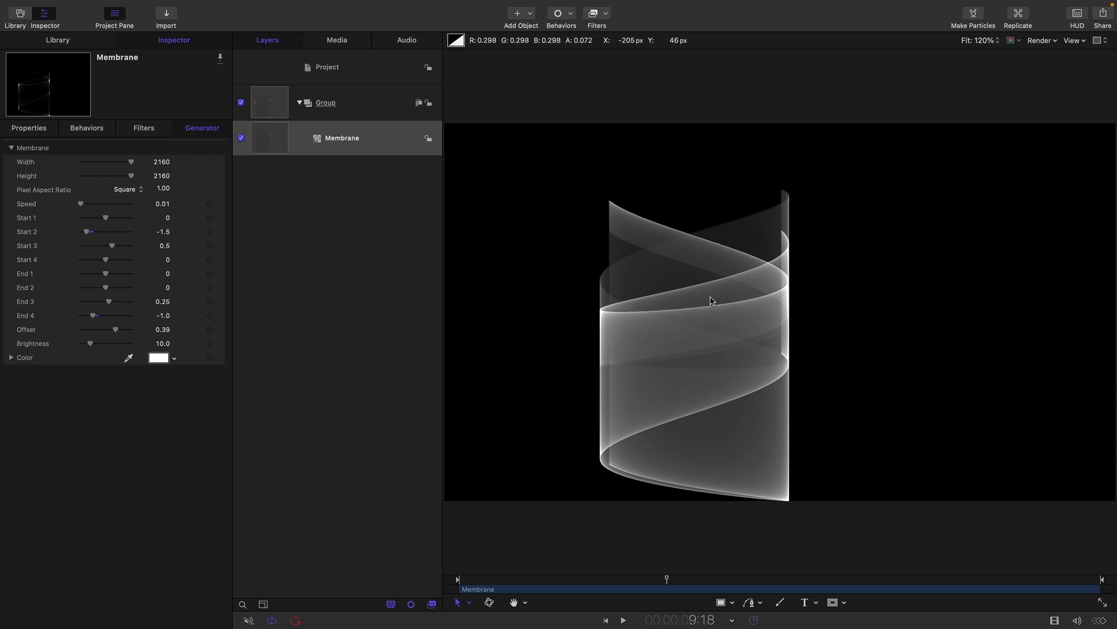
key(super+equal)
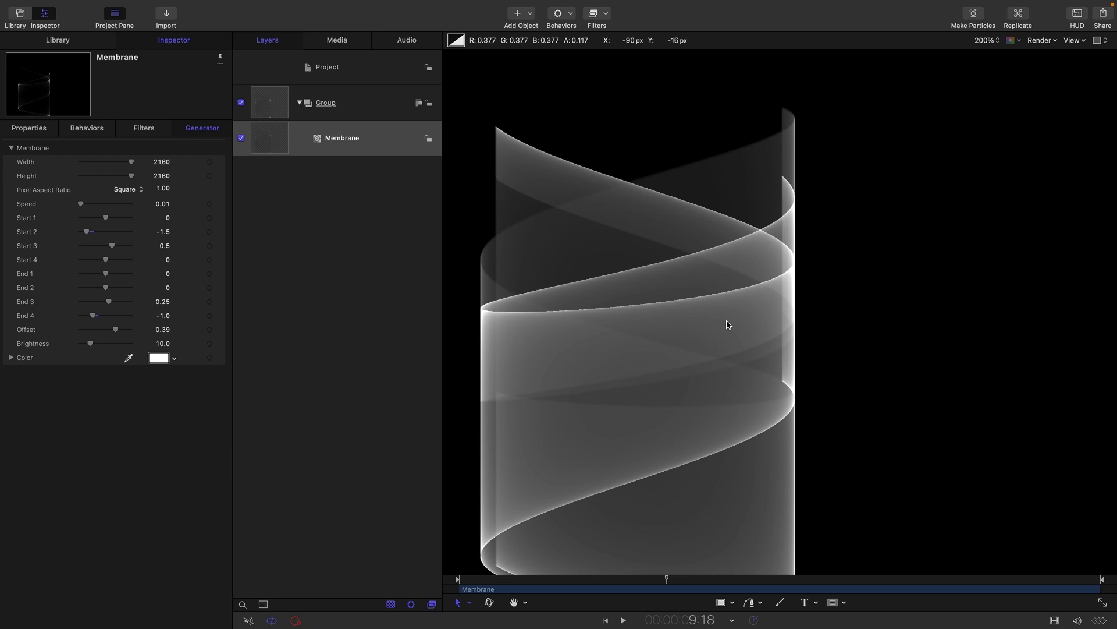
key(super+minus)
click(606, 15)
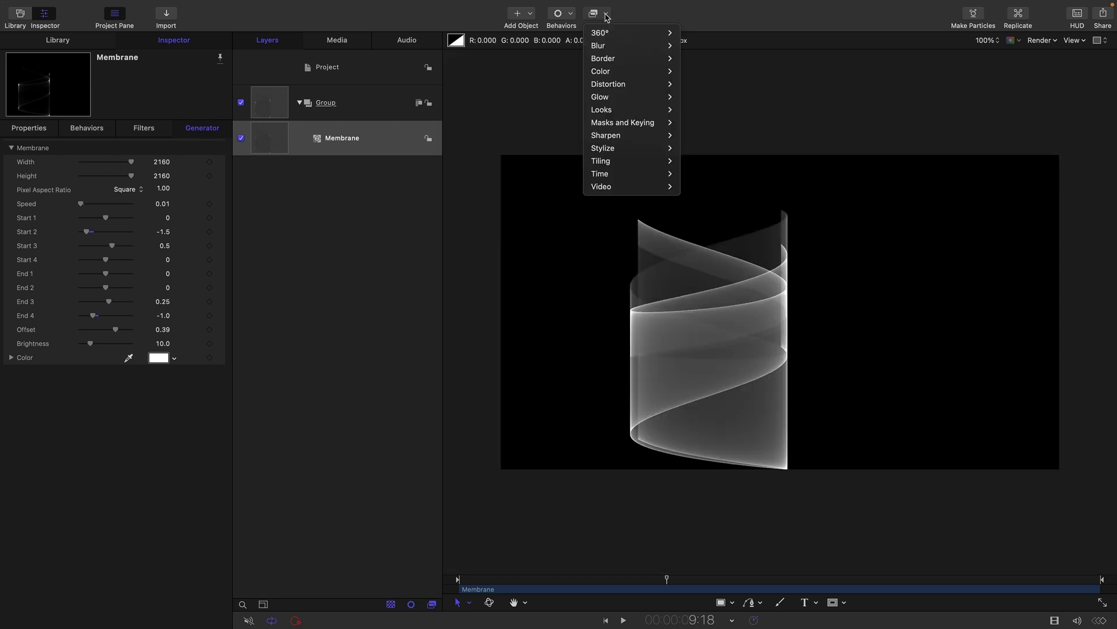
mouse_move(616, 45)
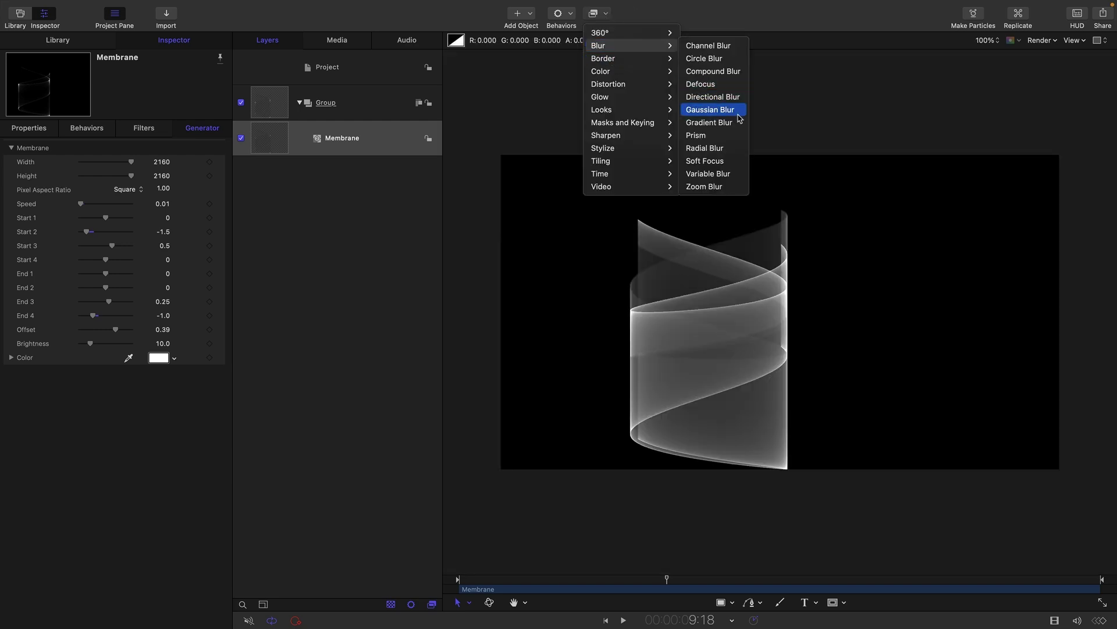
click(711, 110)
click(164, 163)
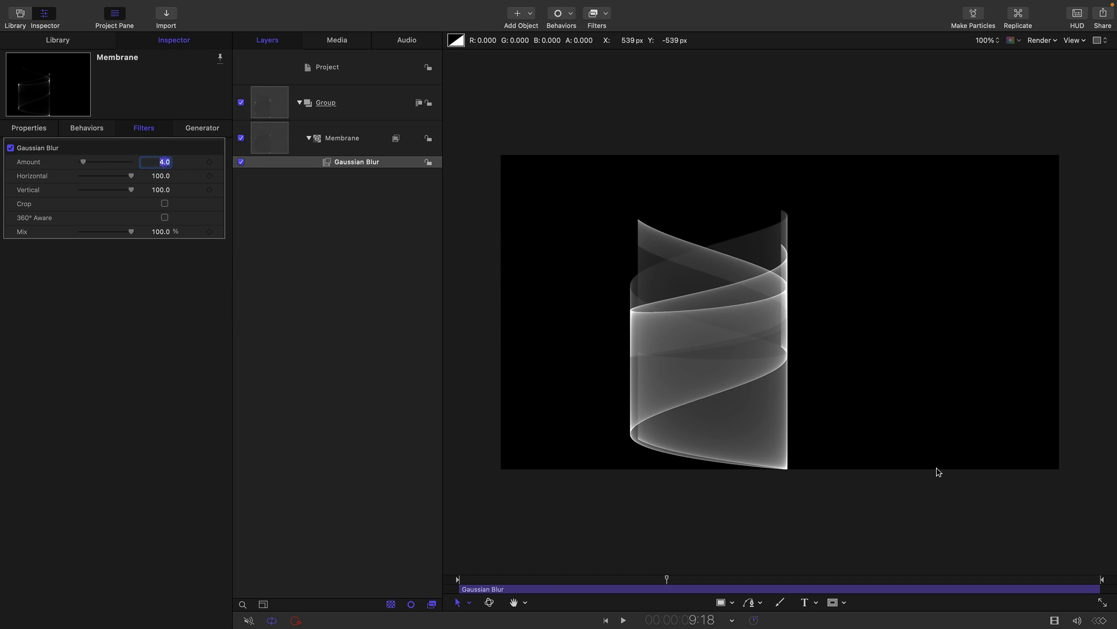
text(12)
key(Return)
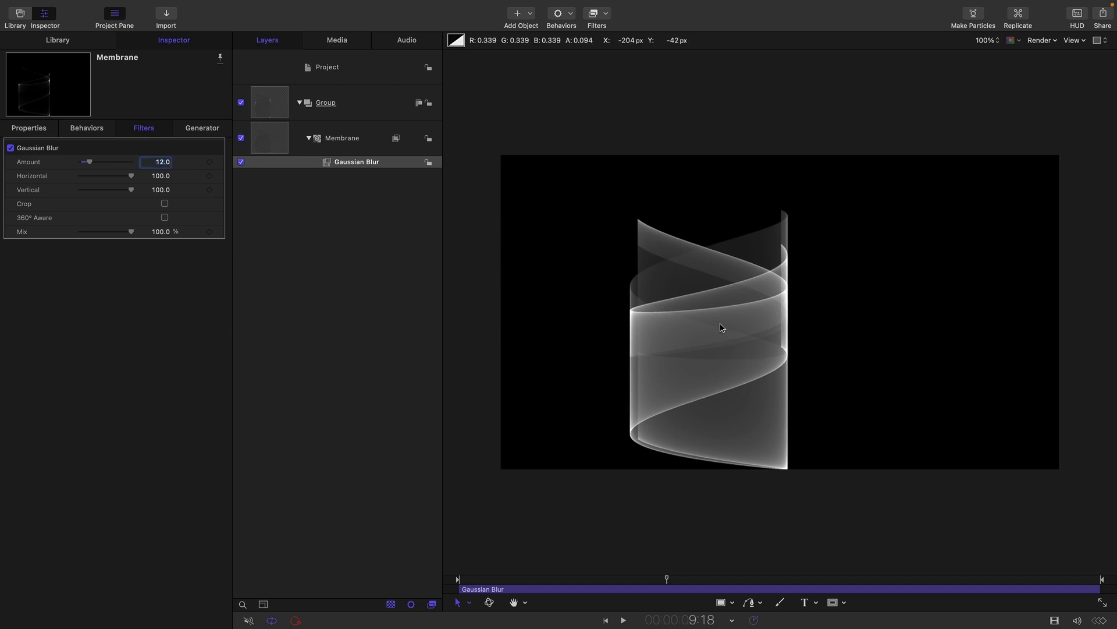
Step: Apply an Add Noise filter to the Membrane above the blur and raise its amount to 1.0
click(607, 16)
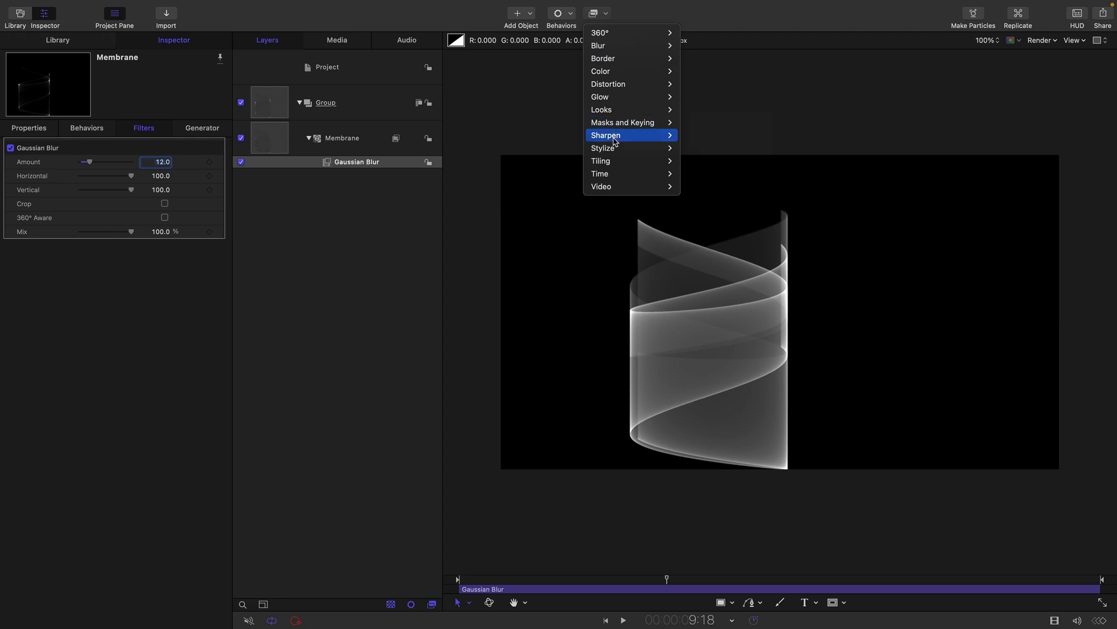
mouse_move(606, 148)
click(703, 148)
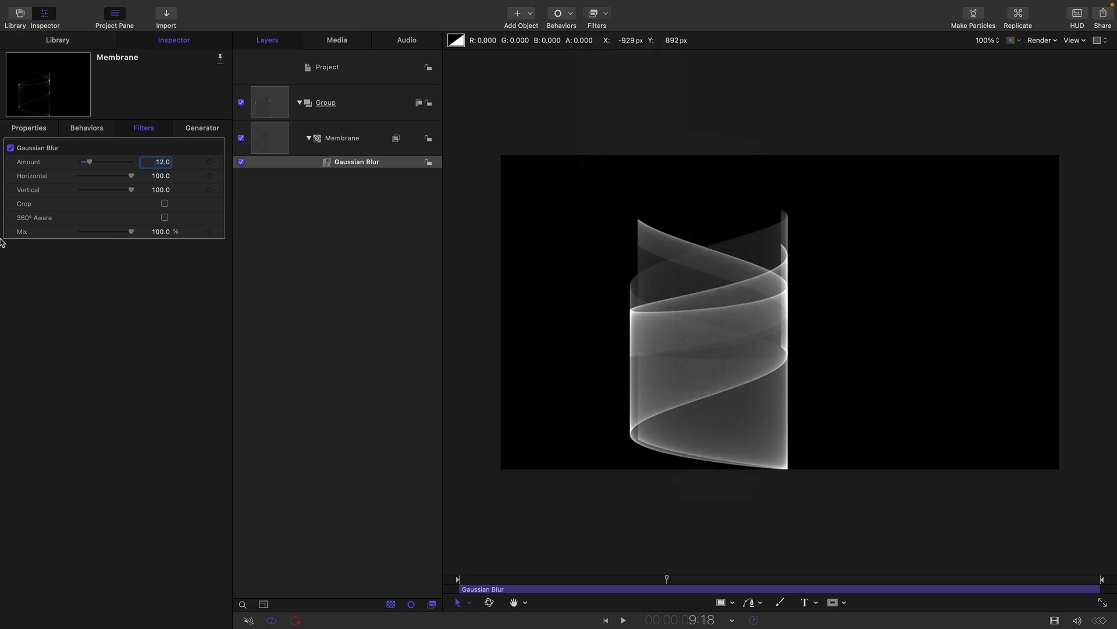
click(165, 218)
click(165, 217)
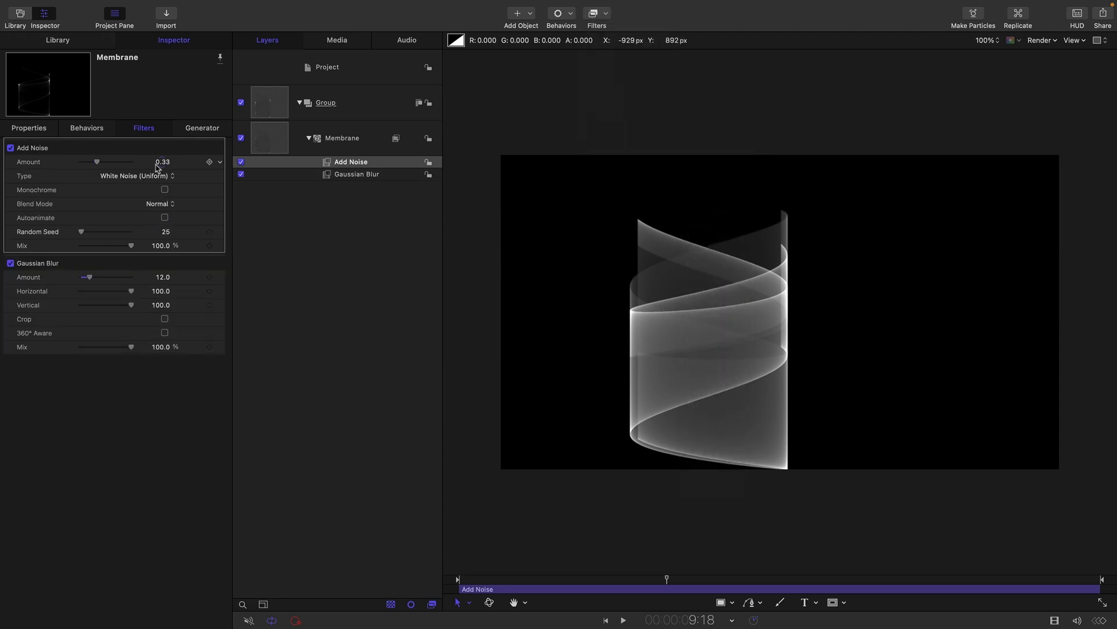
drag(96, 162, 124, 164)
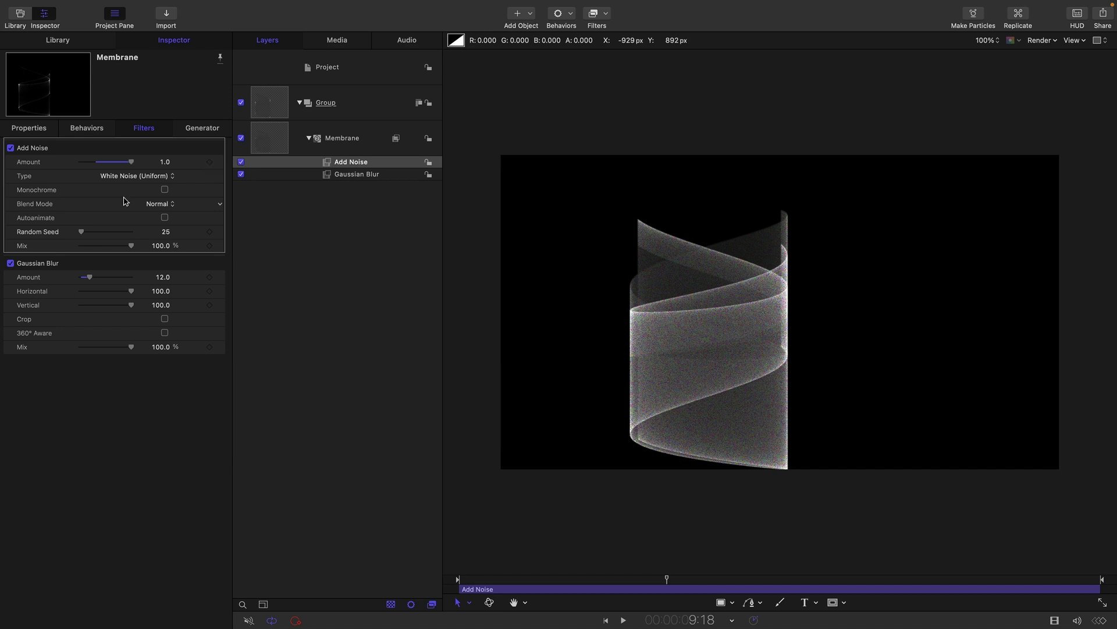
Step: Change the Add Noise type to Gaussian Noise (Film Grain) and set its mix to 60%
click(130, 176)
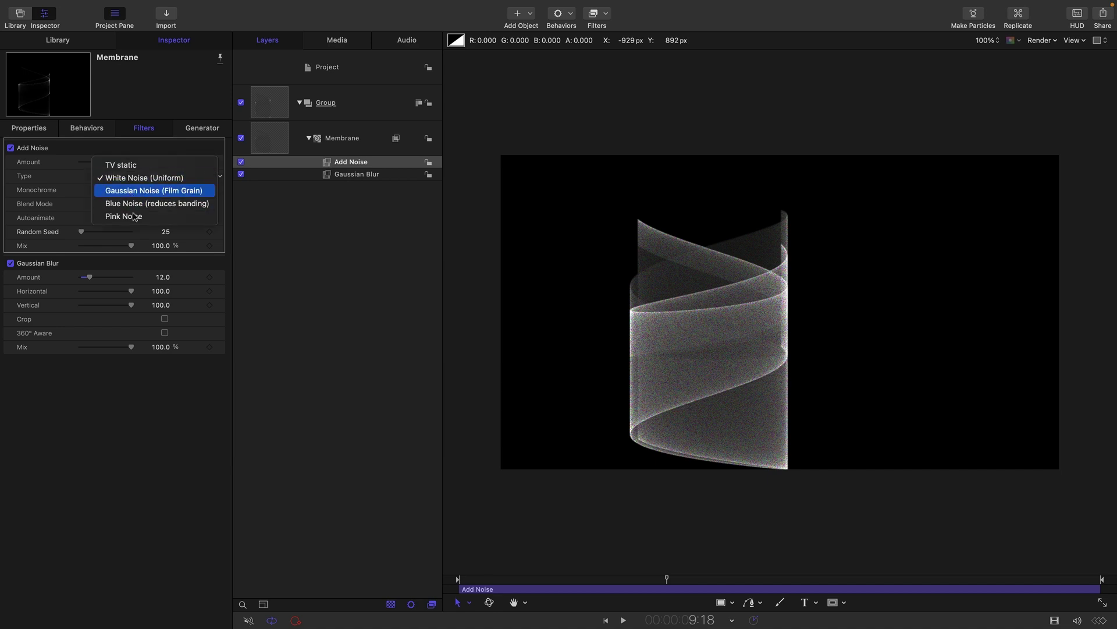
key(Return)
double_click(161, 245)
text(5)
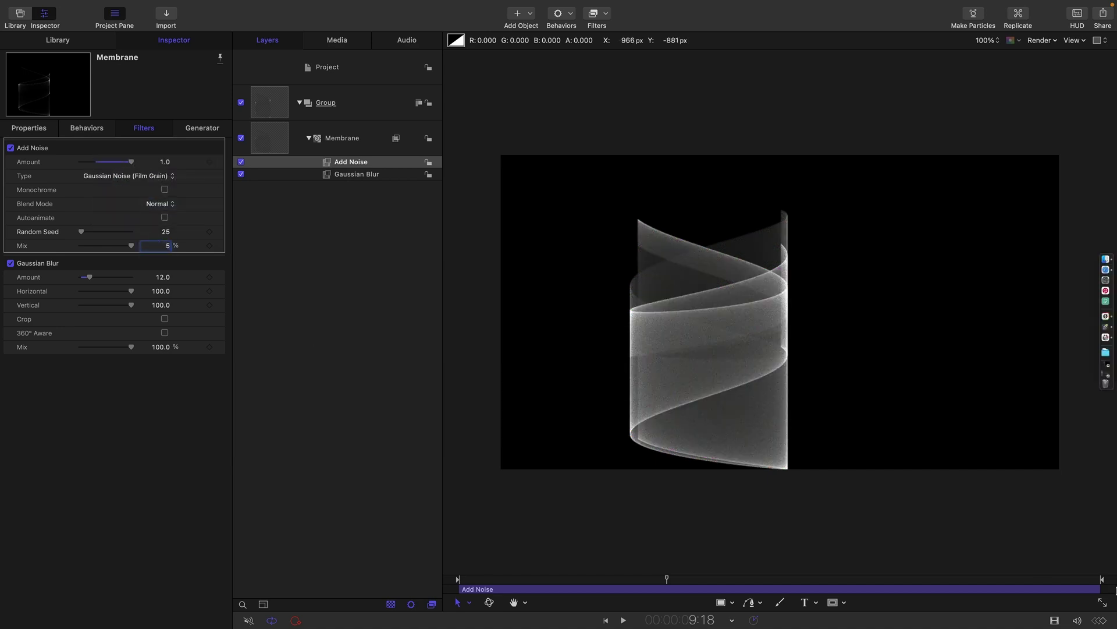
text(0)
key(Return)
key(shift+z)
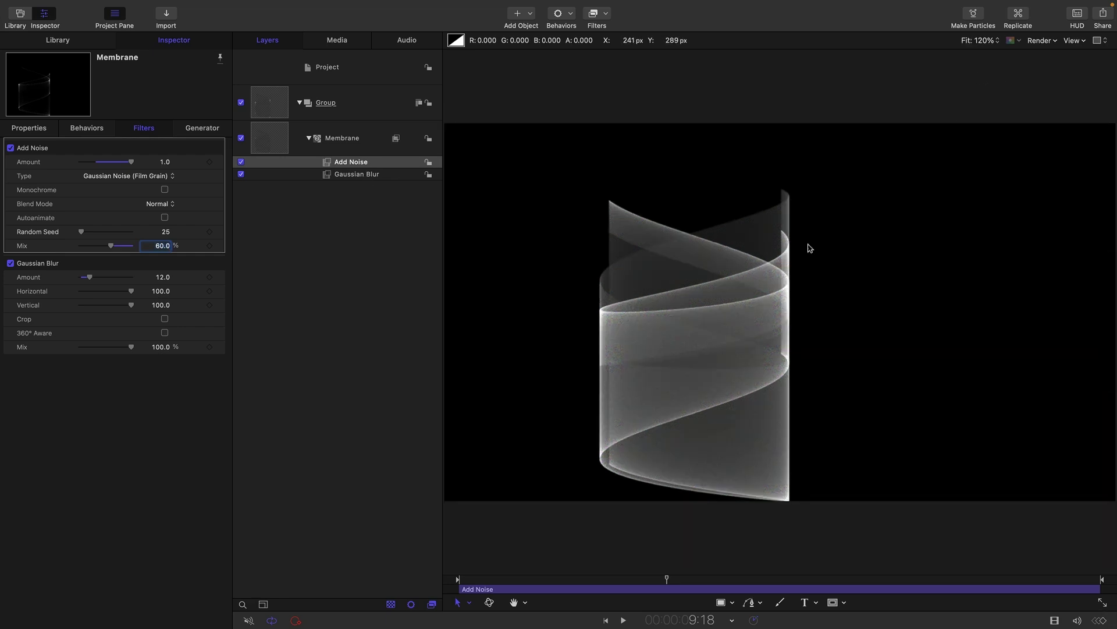
Step: Apply a Threshold filter to the Membrane and increase its smoothness
click(607, 15)
mouse_move(617, 71)
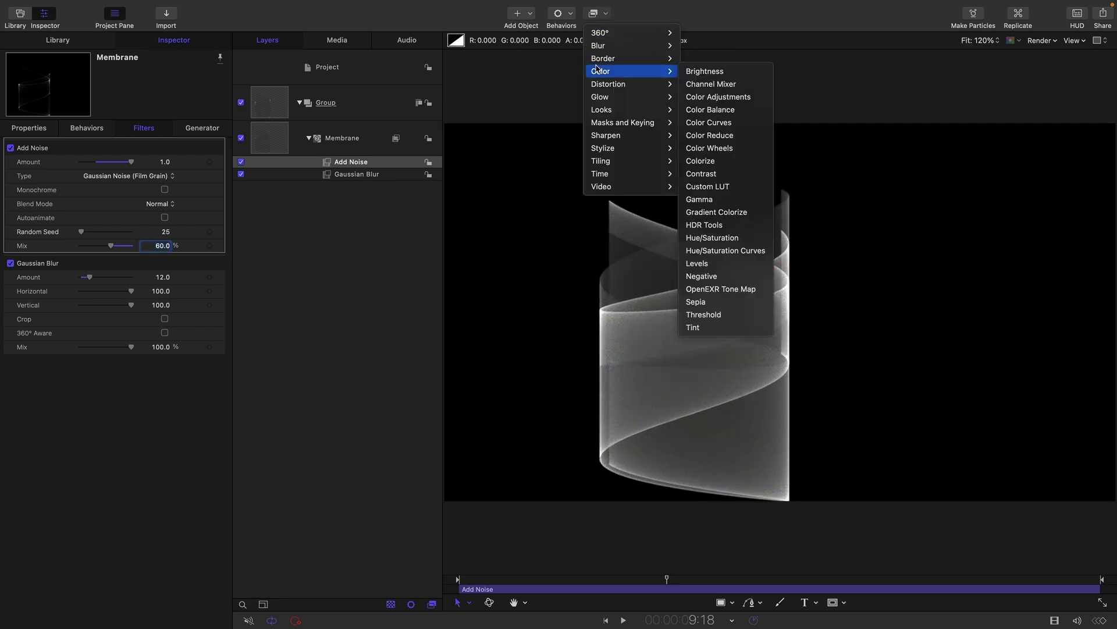
click(711, 319)
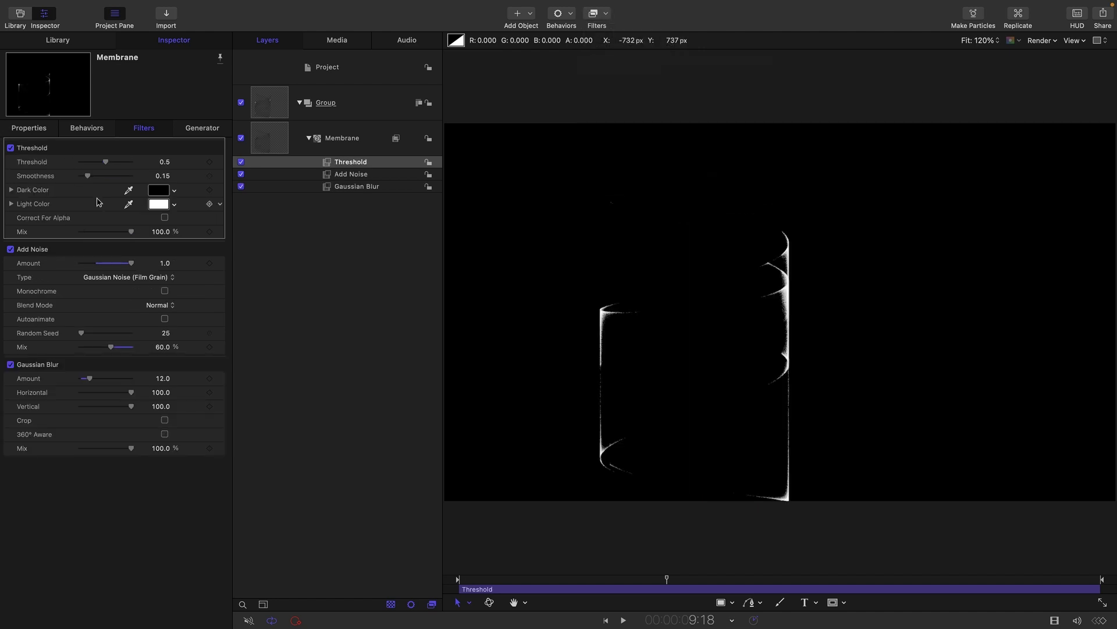
drag(87, 175, 122, 177)
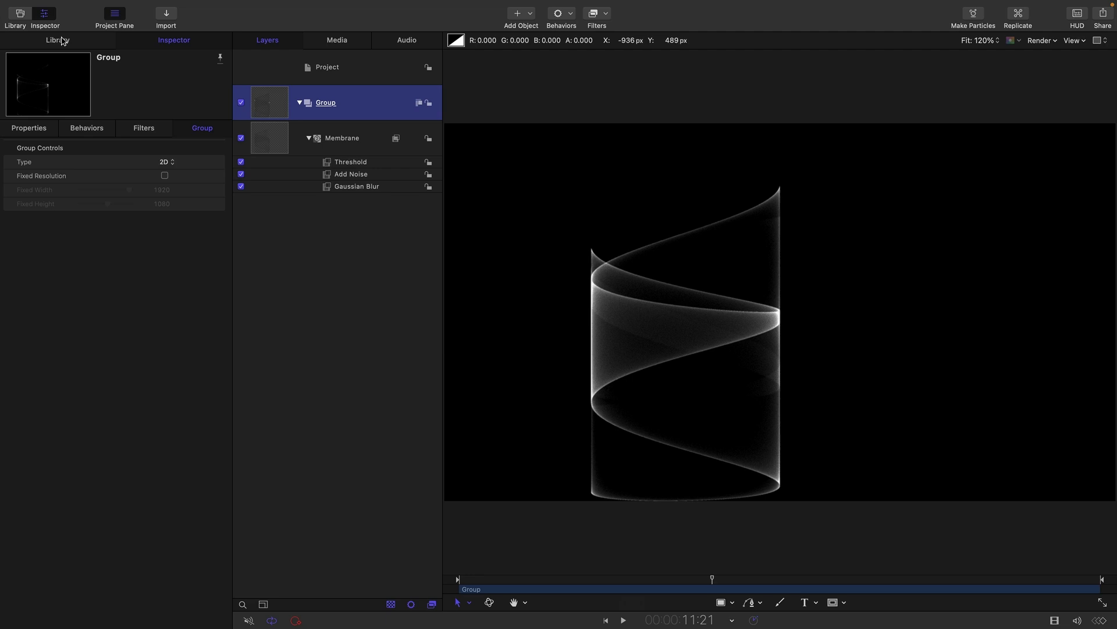
Step: Add a Cellular generator to the group above the Membrane and reduce its size to 3.0
click(57, 40)
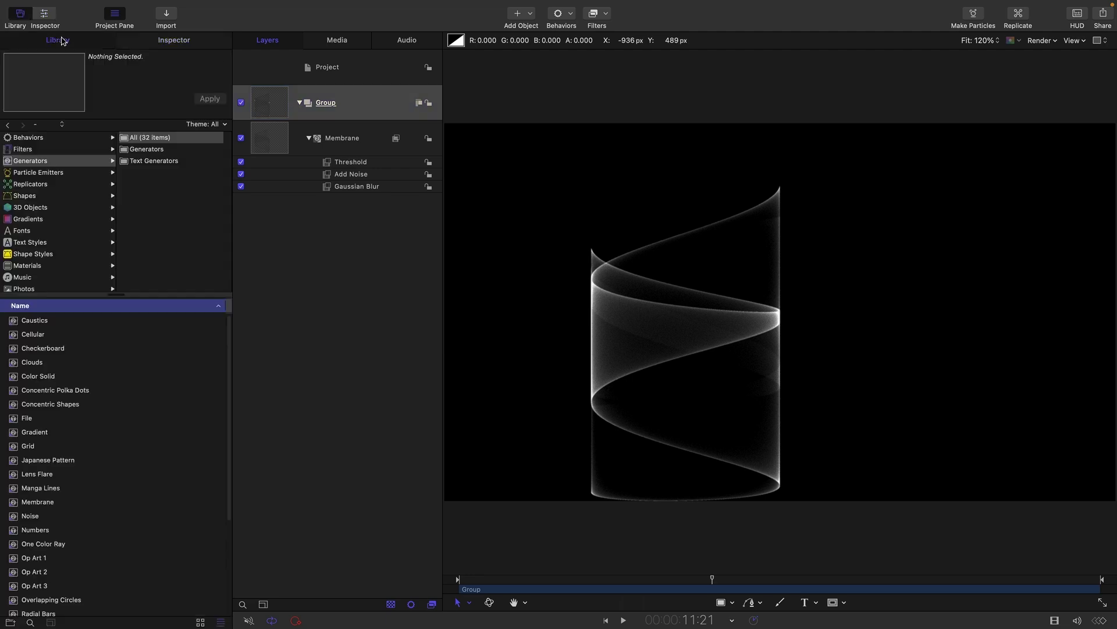
drag(17, 335, 342, 121)
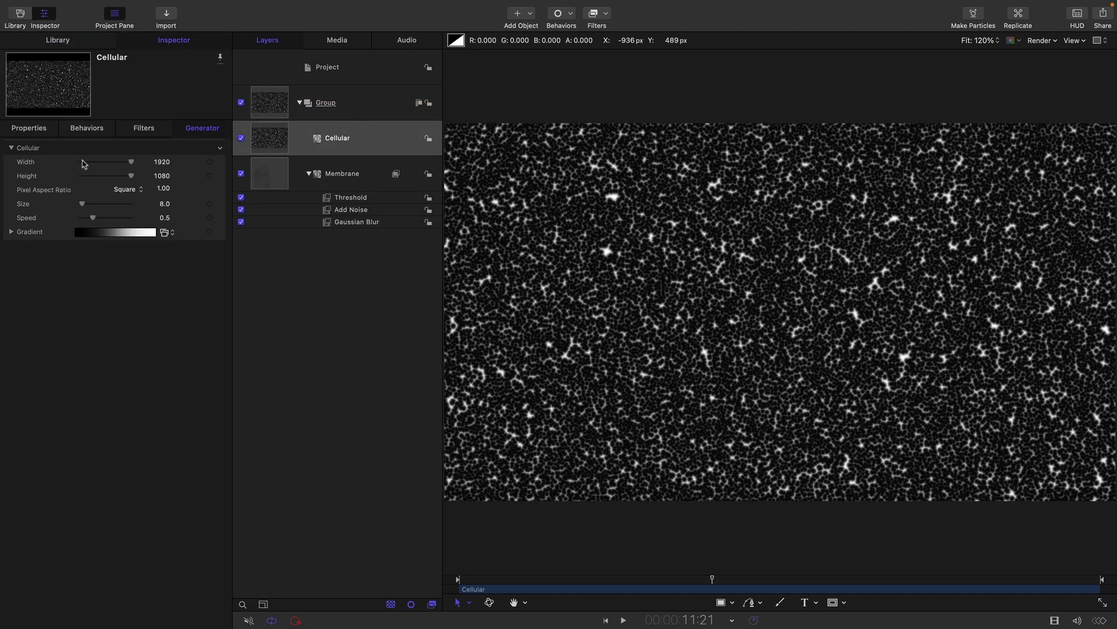
drag(80, 206, 64, 207)
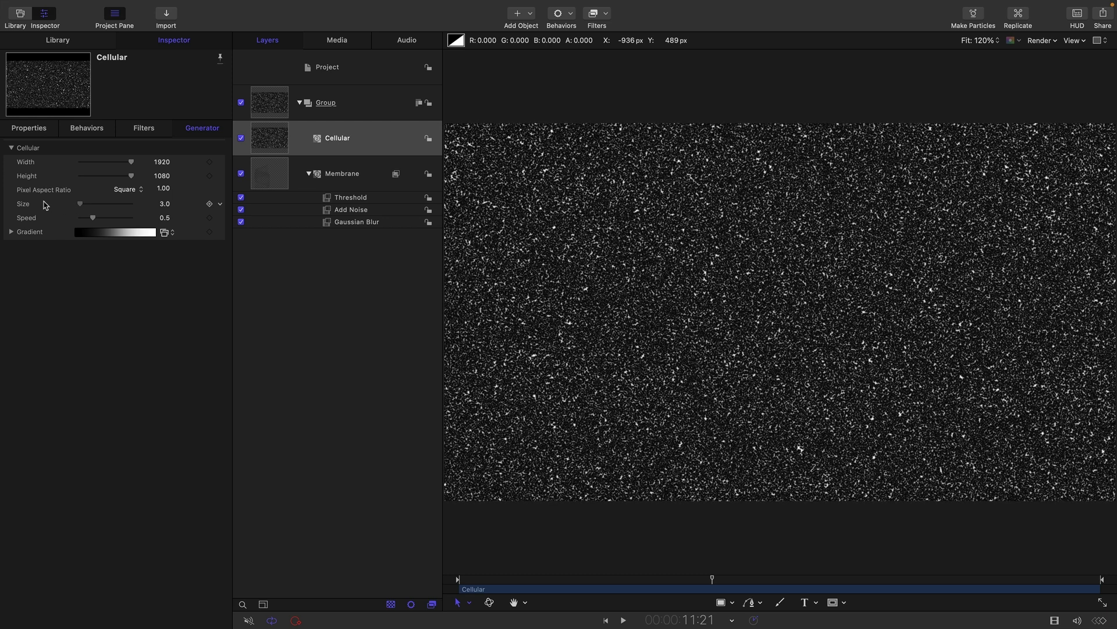
Step: Shift the black color stop of the Cellular gradient to about 65% location
click(11, 232)
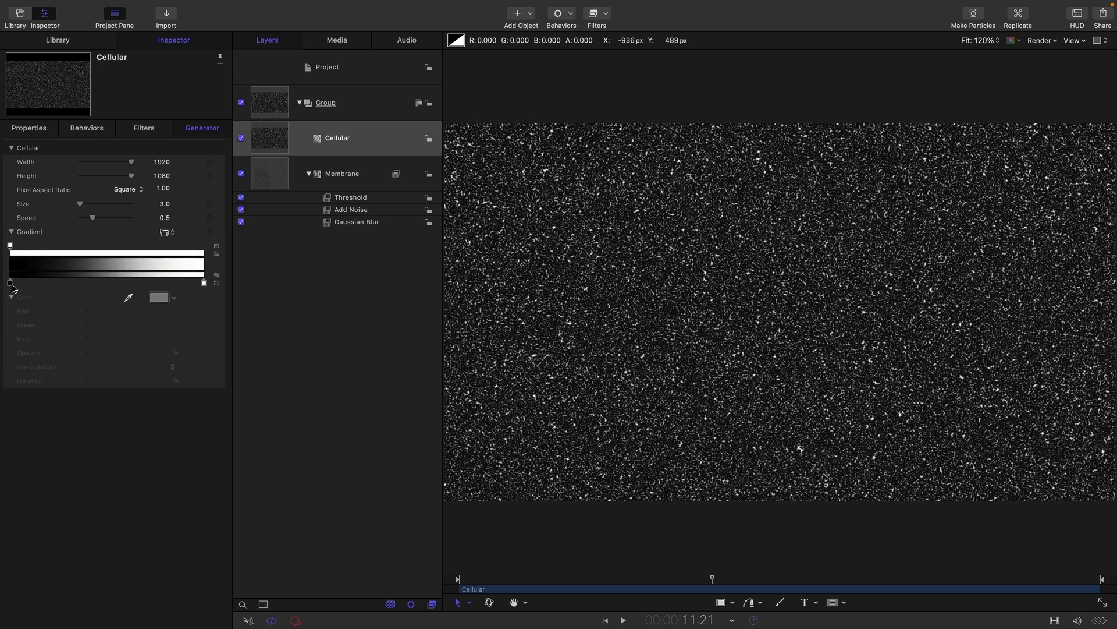
drag(10, 283, 133, 281)
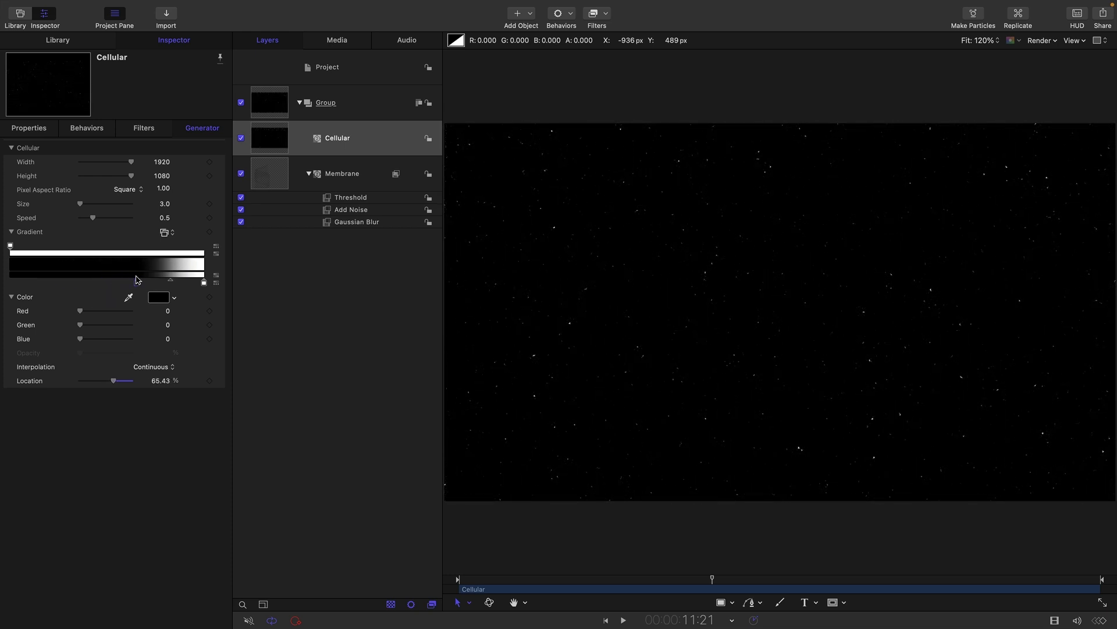
Step: Set the blend mode of the Cellular layer to Linear Dodge
click(35, 129)
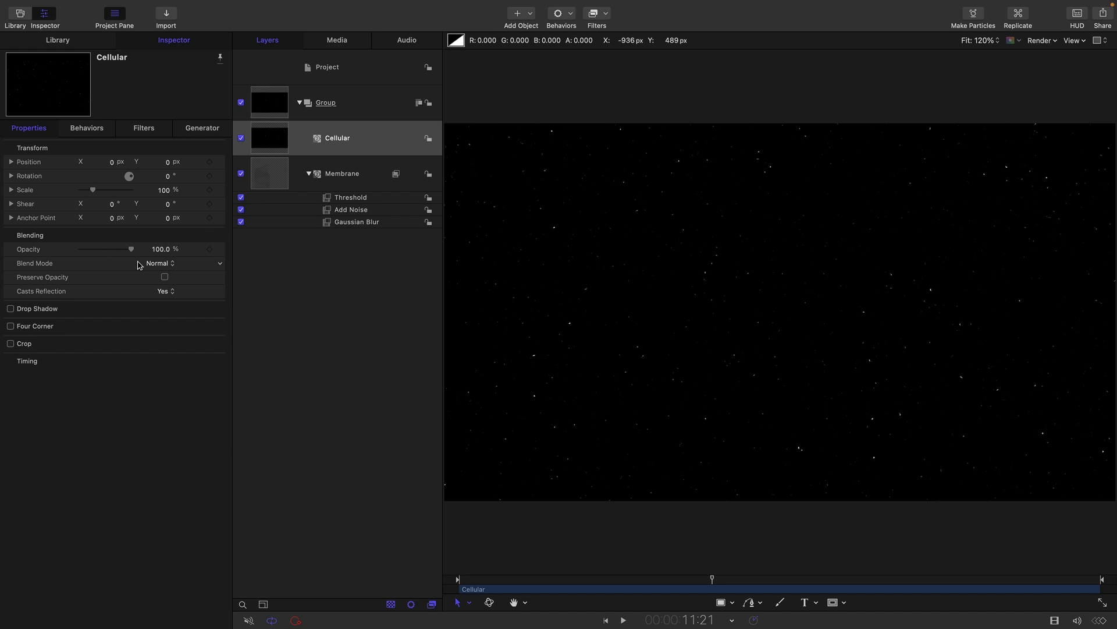
click(155, 263)
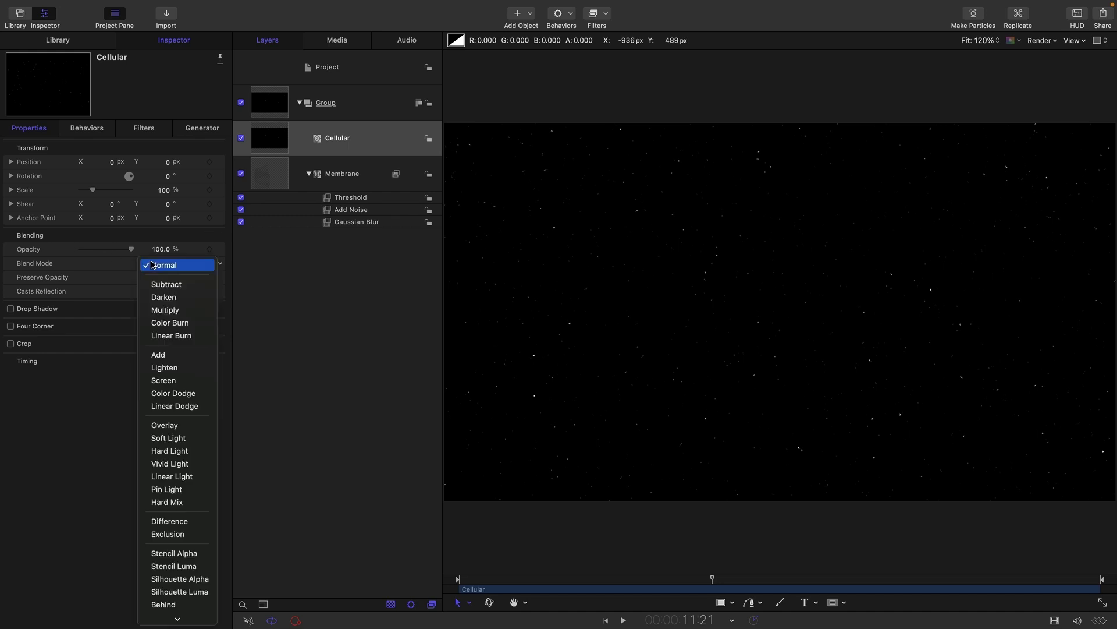
click(190, 406)
Step: Add a Color Solid generator at the base of the group and make it black with 0% brightness
click(51, 41)
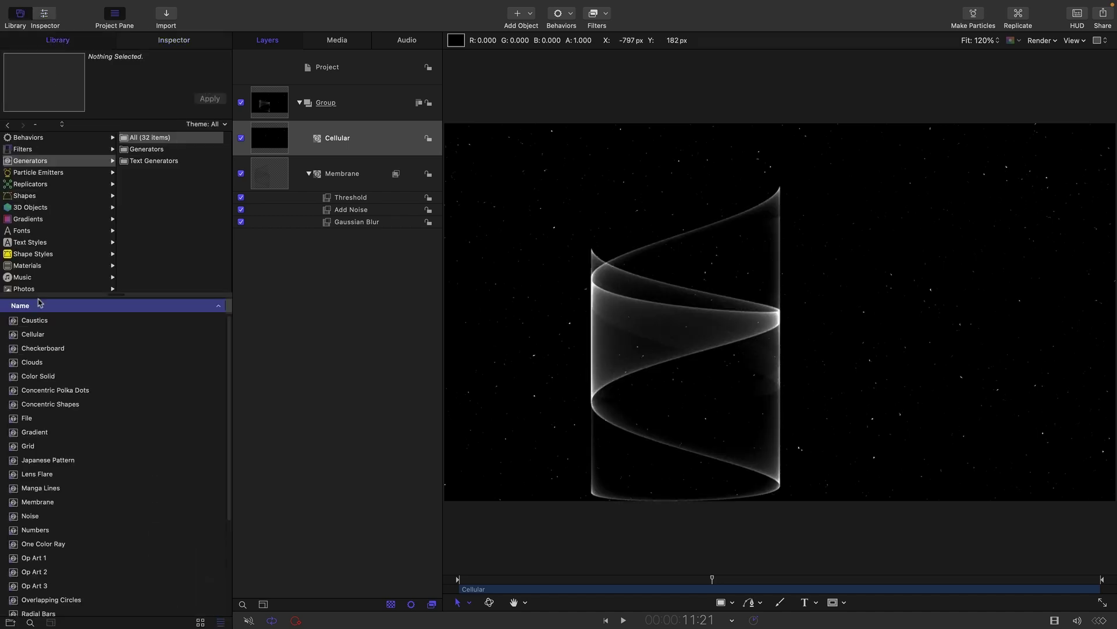
drag(12, 378, 329, 116)
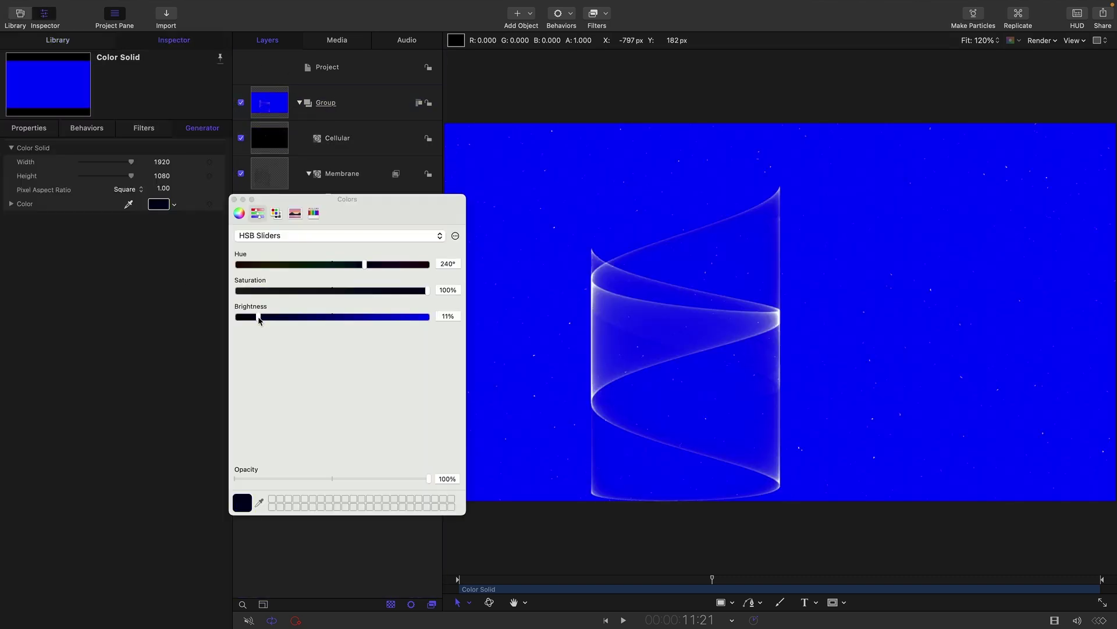
drag(256, 316, 238, 317)
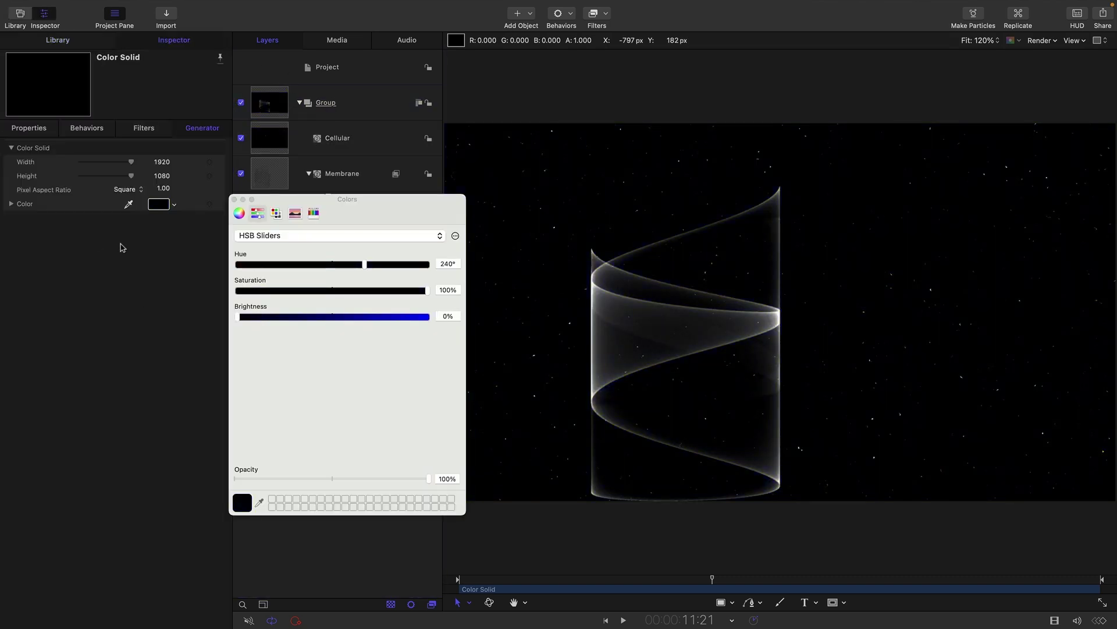
click(234, 199)
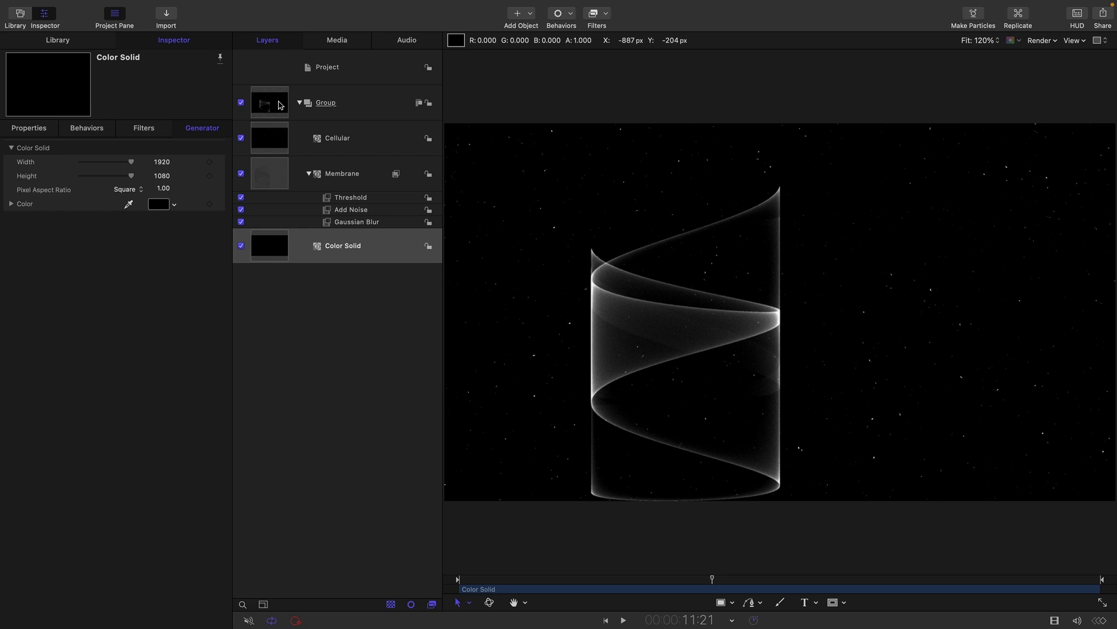
Step: Add a Ramp parameter behavior to the Cellular layer's rotation with an end value of 90° and preview the animation
click(274, 138)
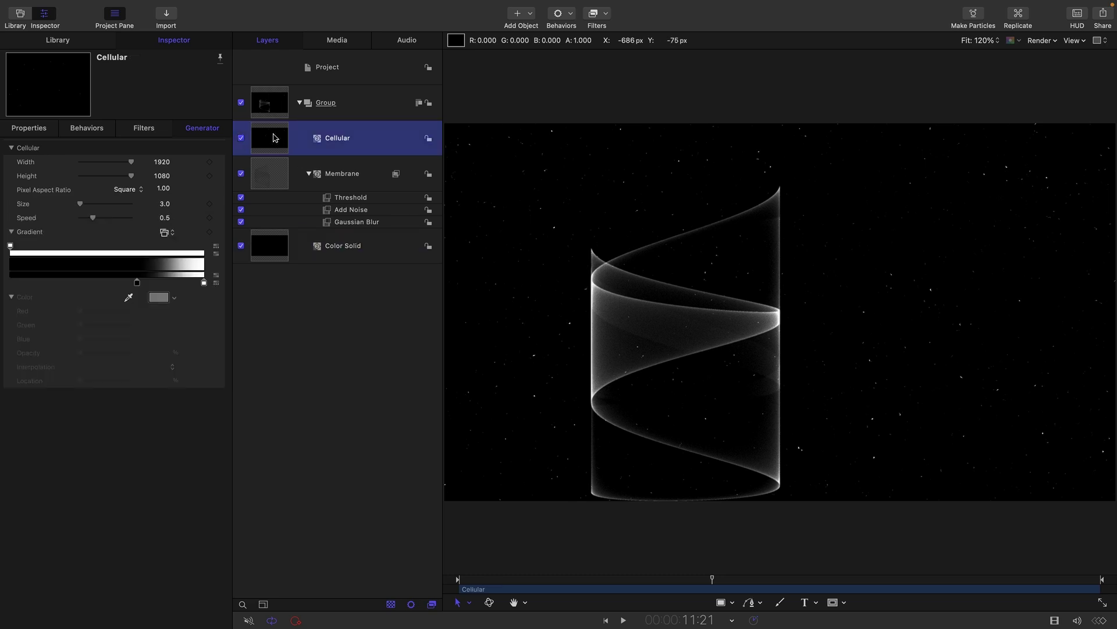
click(27, 128)
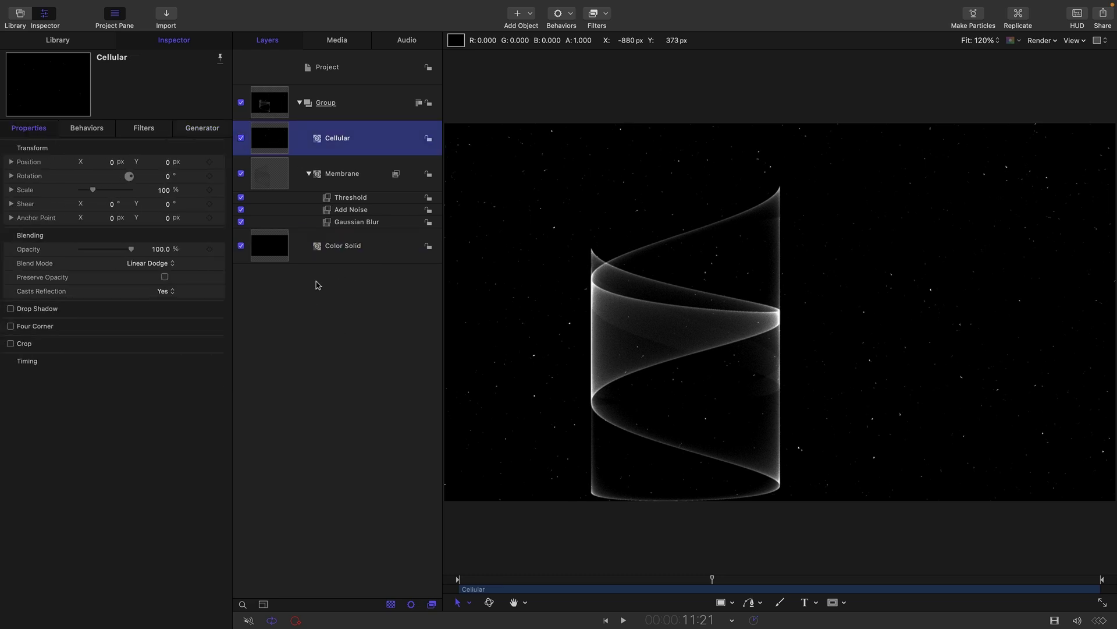
click(218, 175)
mouse_move(259, 295)
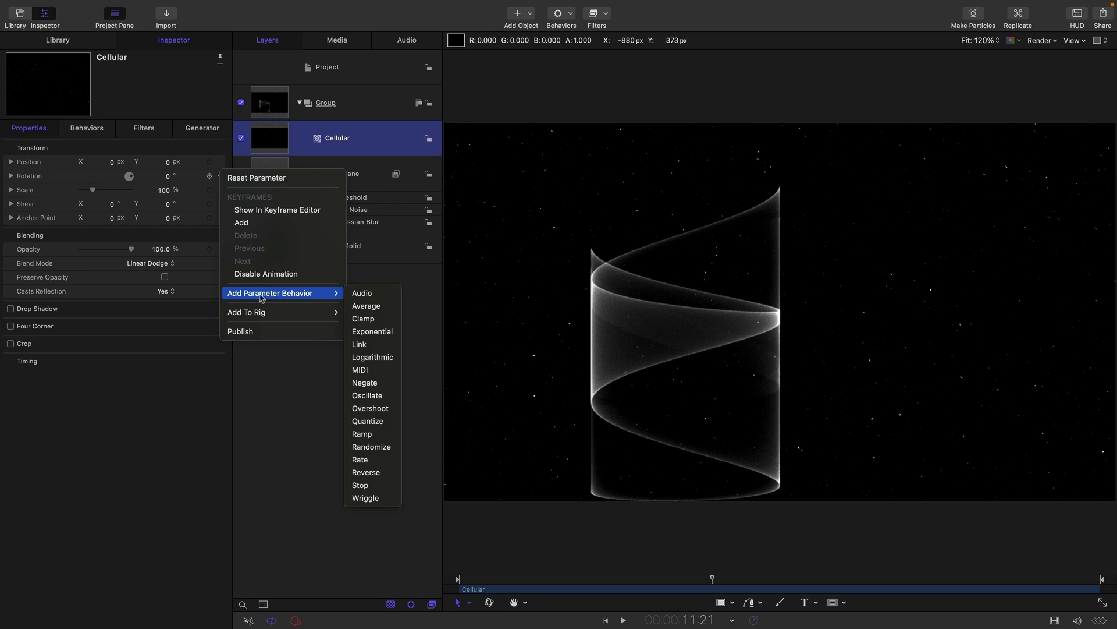
click(362, 434)
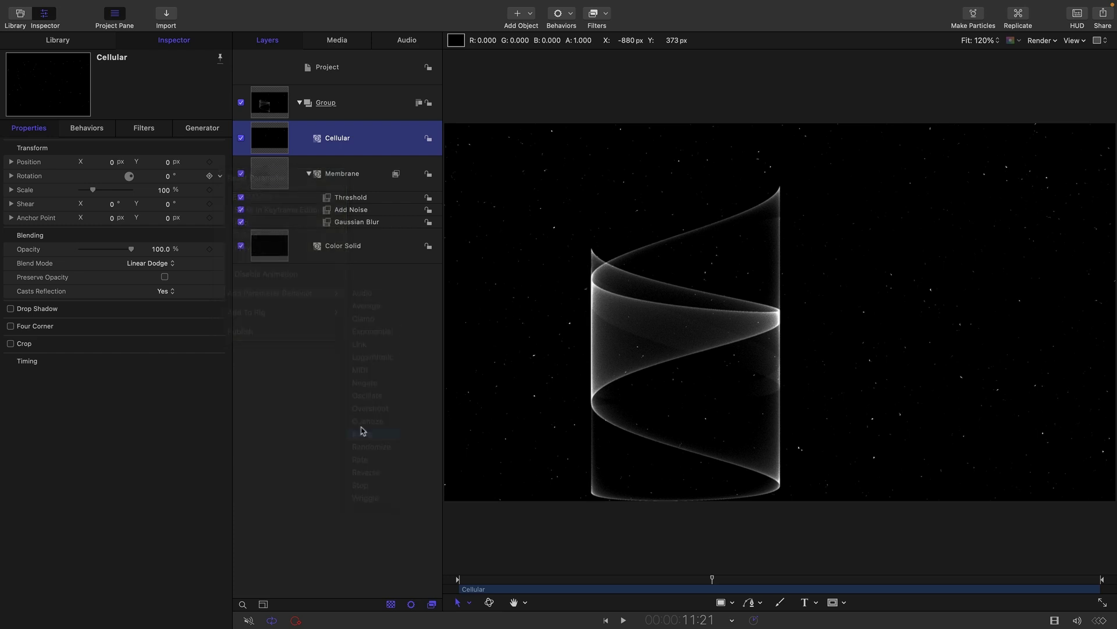
click(167, 176)
text(90)
key(Return)
key(space)
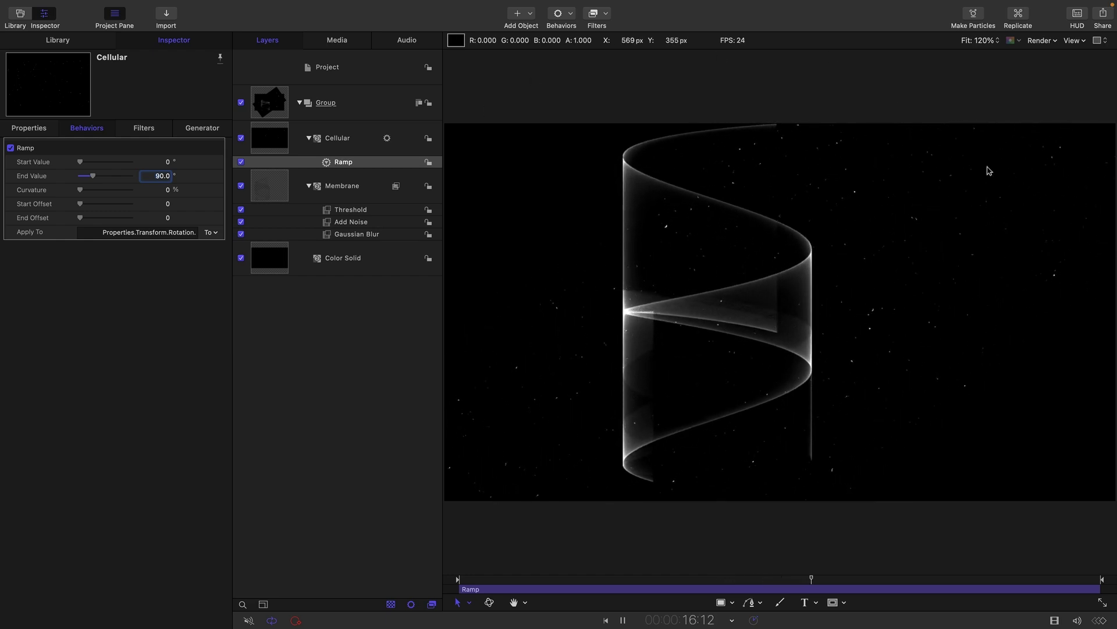
key(space)
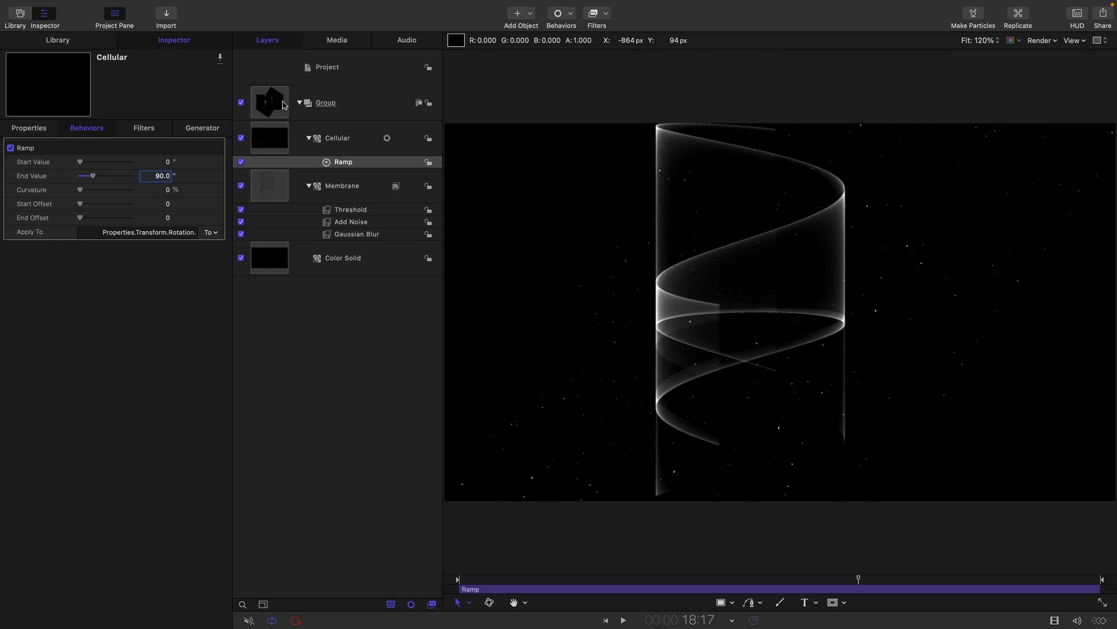
Step: Turn on Fixed Resolution for the group containing all the generators and collapse it in the layer list
click(349, 102)
click(204, 128)
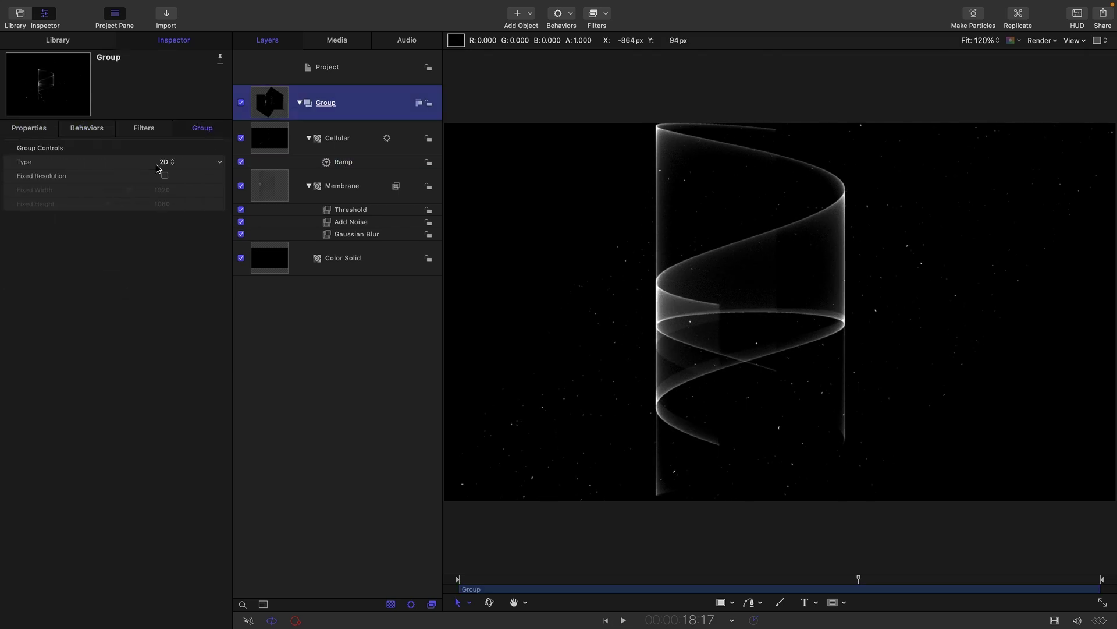
click(166, 177)
click(299, 102)
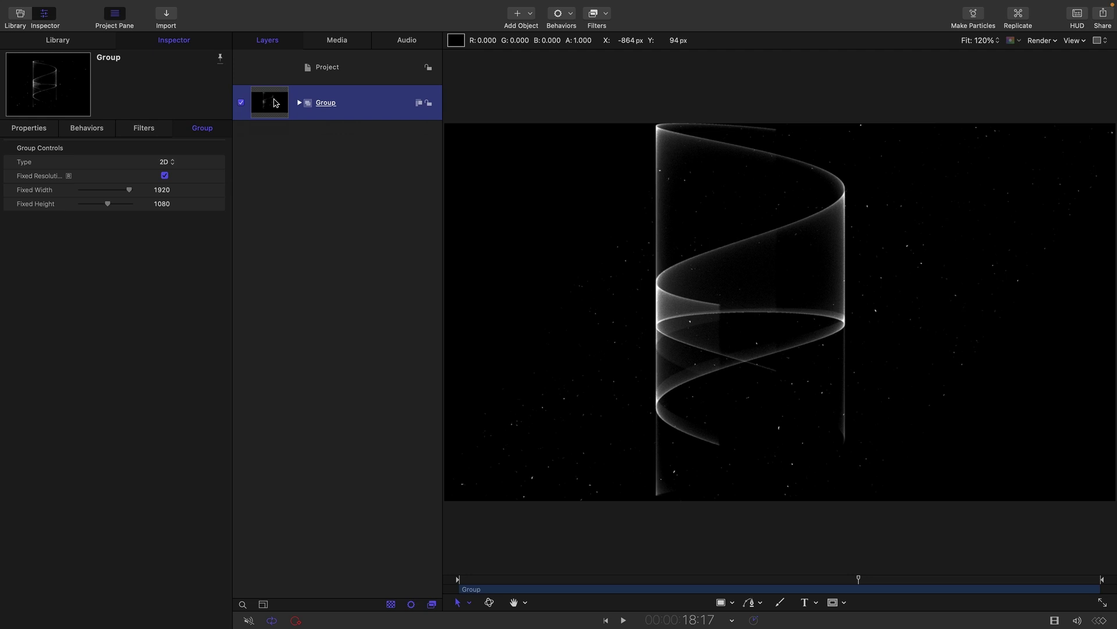
Step: Make a clone layer of the group and hide the original group
right_click(276, 103)
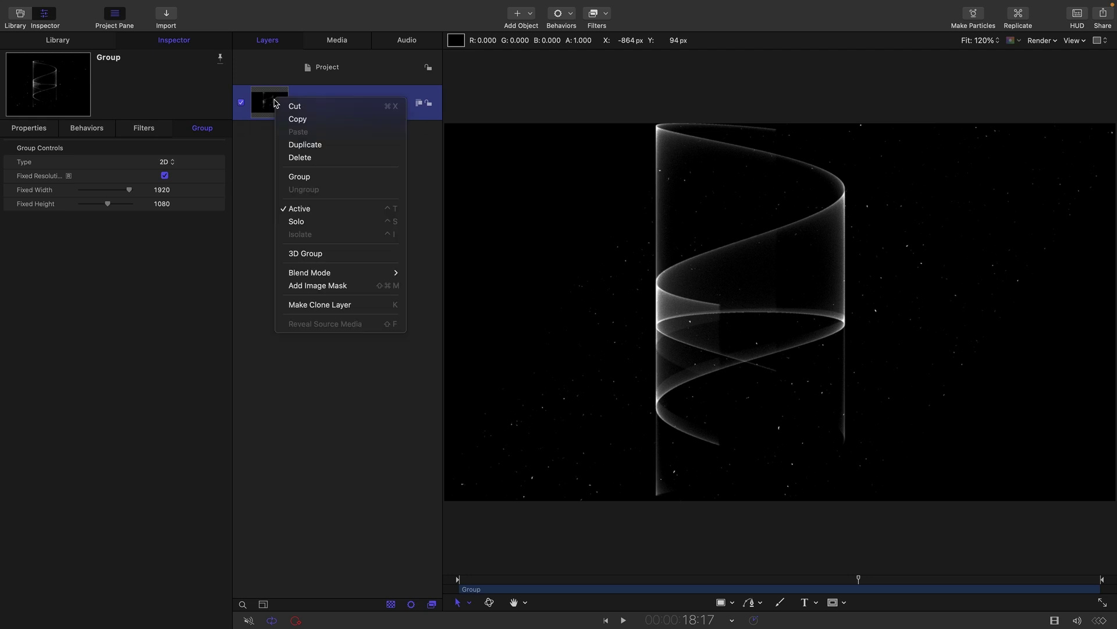
click(338, 306)
click(240, 174)
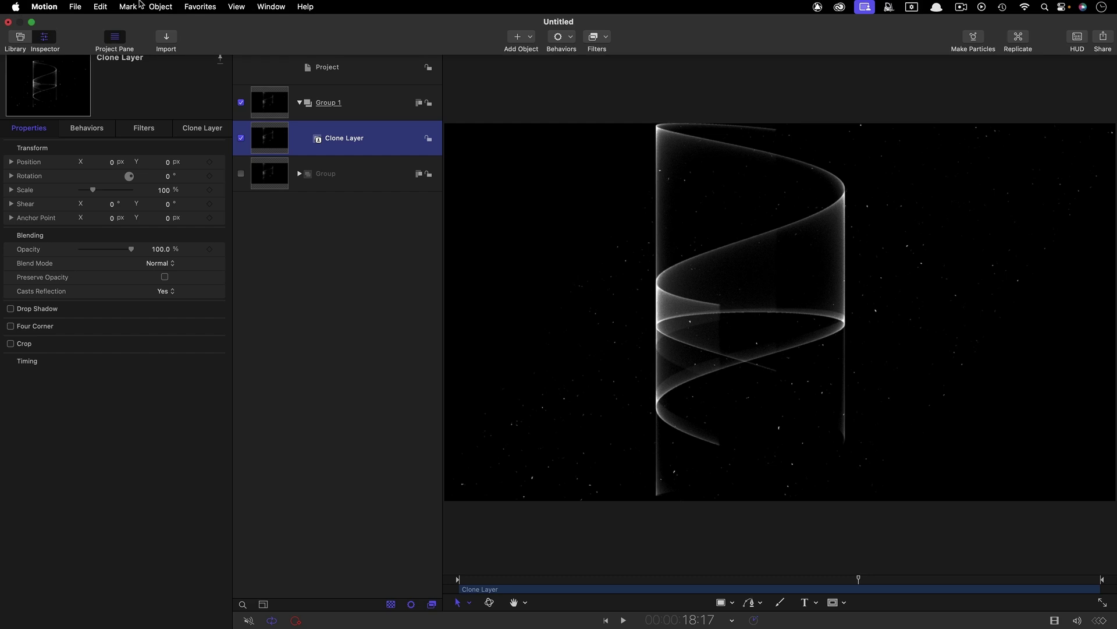
Step: Replicate the clone layer in a Line shape with Additive Blend turned on
click(150, 5)
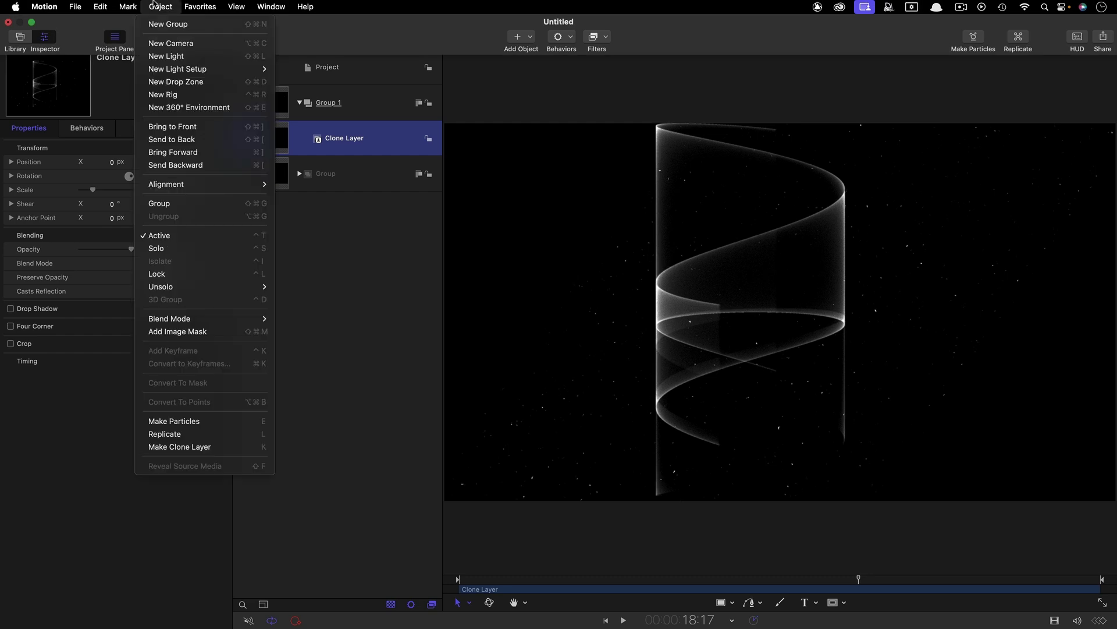
click(212, 437)
click(152, 163)
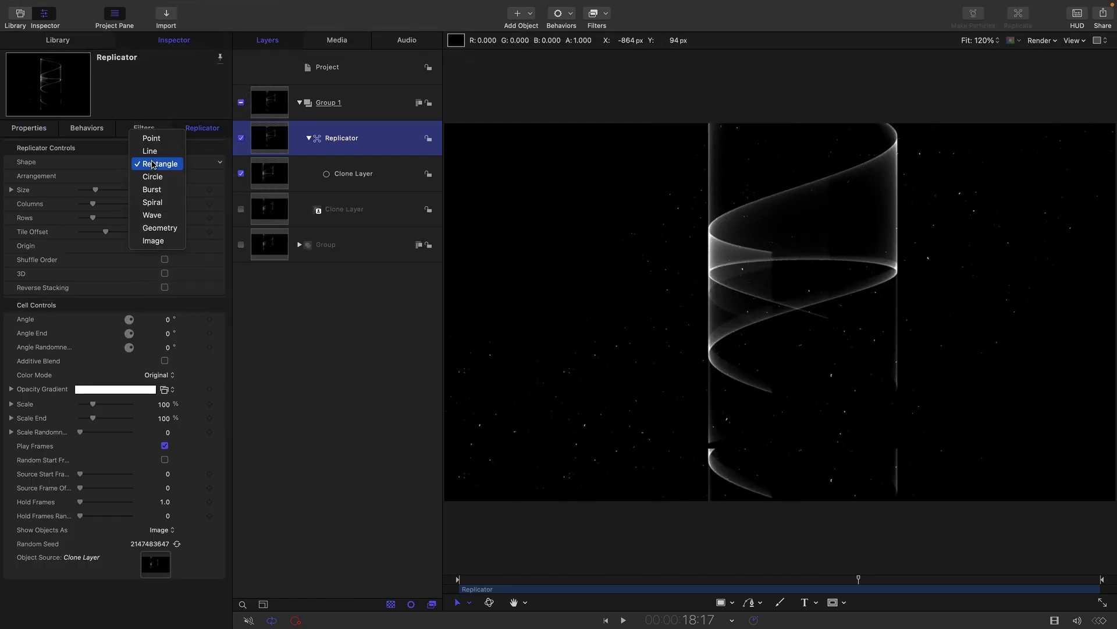
click(154, 153)
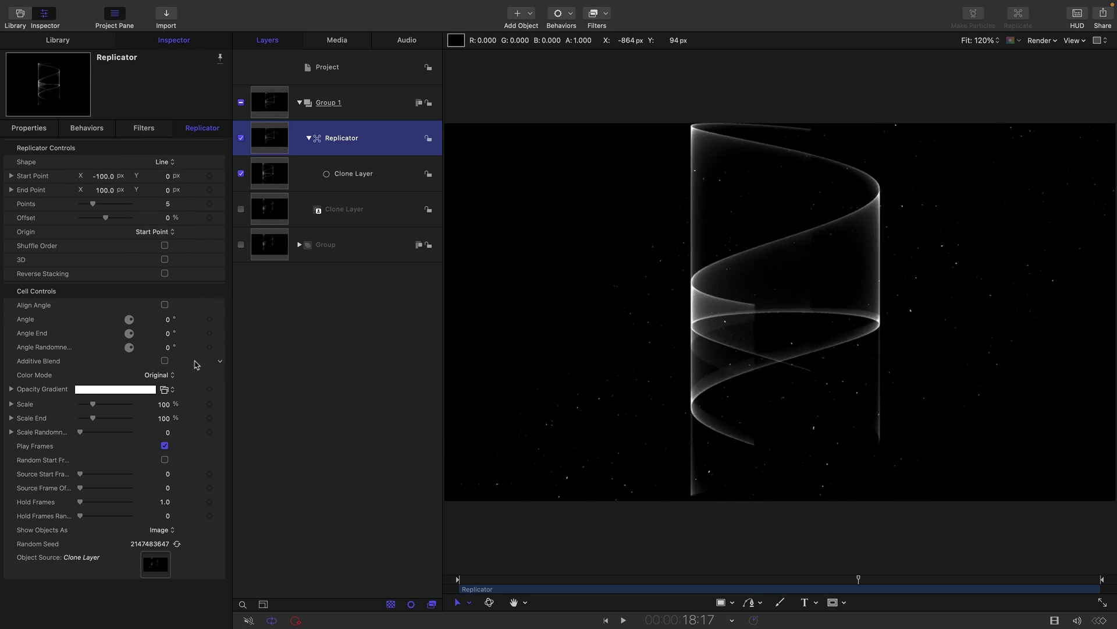
click(165, 361)
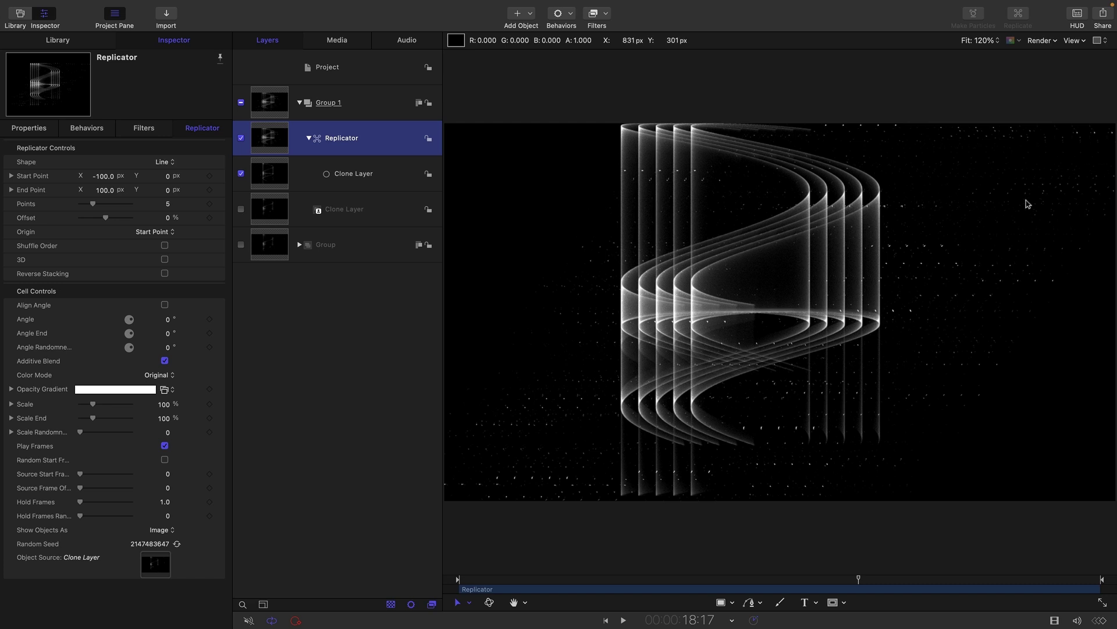
Step: Set the replicator line's start point X to -810 px and its end point X to 810 px
click(102, 176)
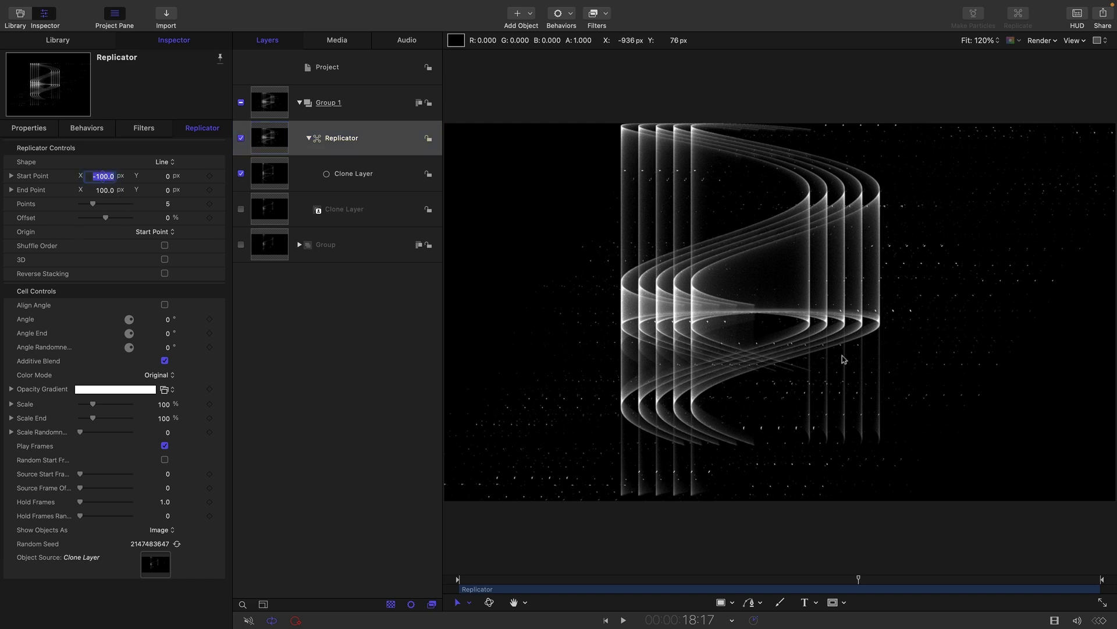
text(-8)
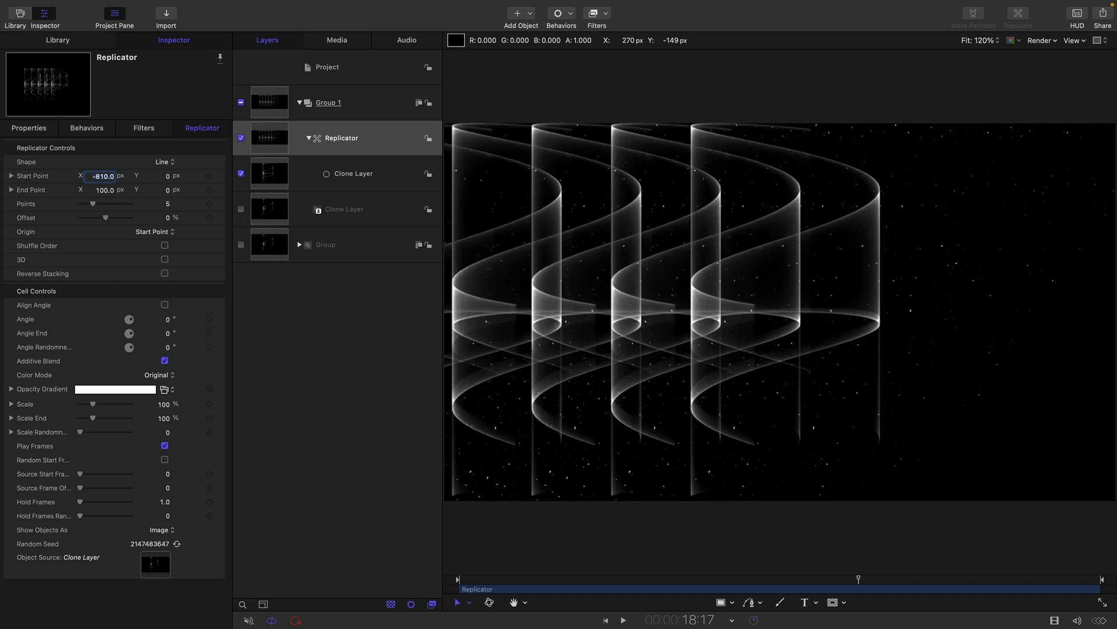
click(102, 189)
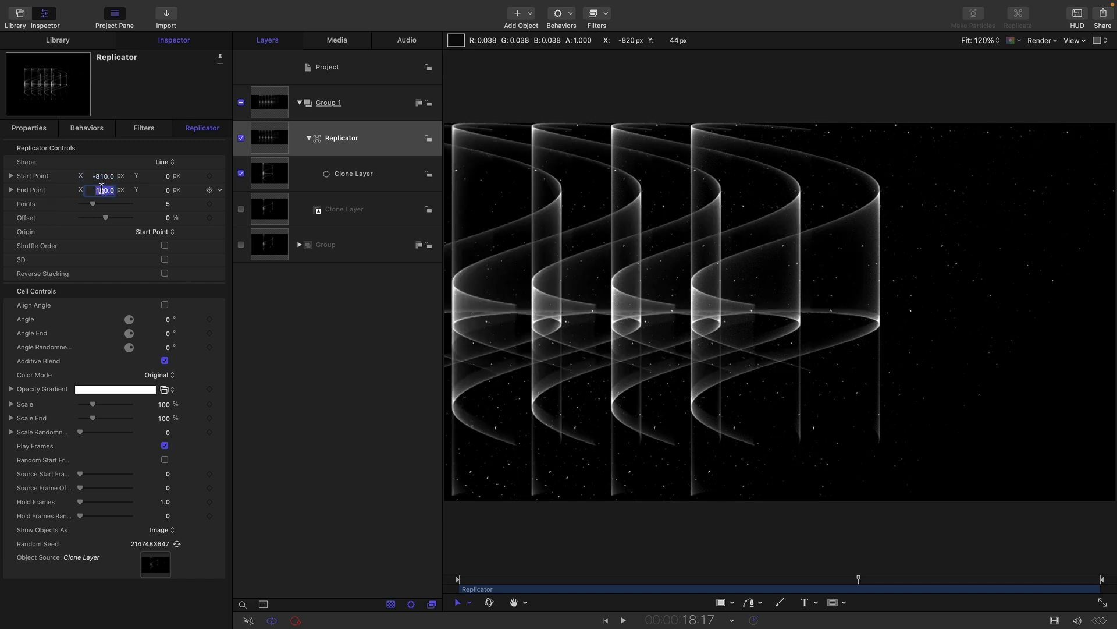
text(810)
key(Return)
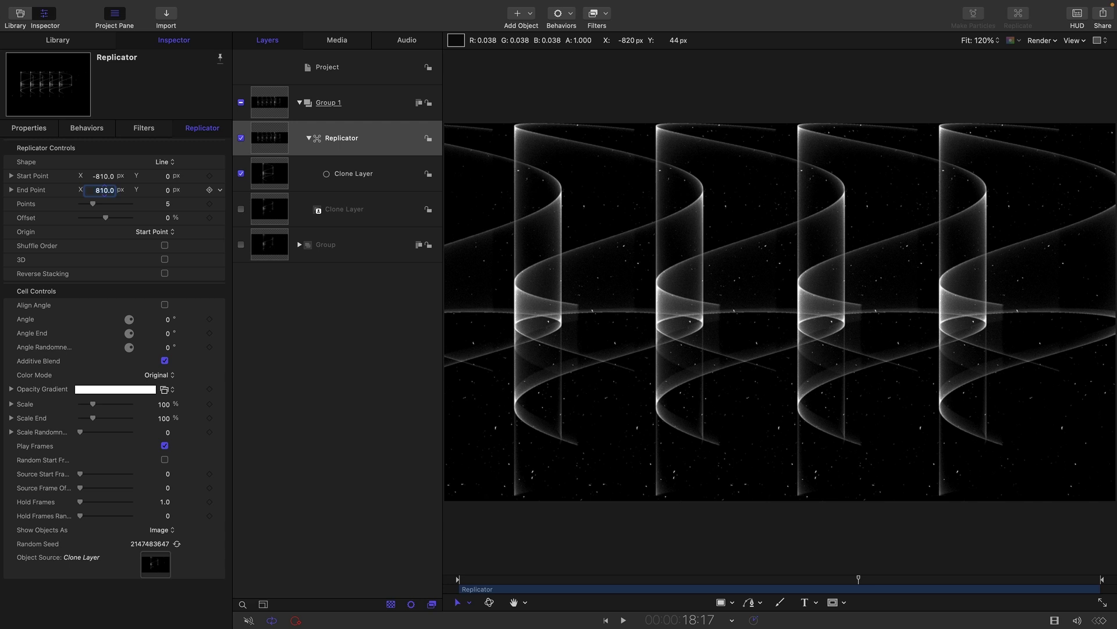
Step: Set the replicator's number of points to 9 and preview the animation
click(168, 204)
text(9)
key(Return)
key(space)
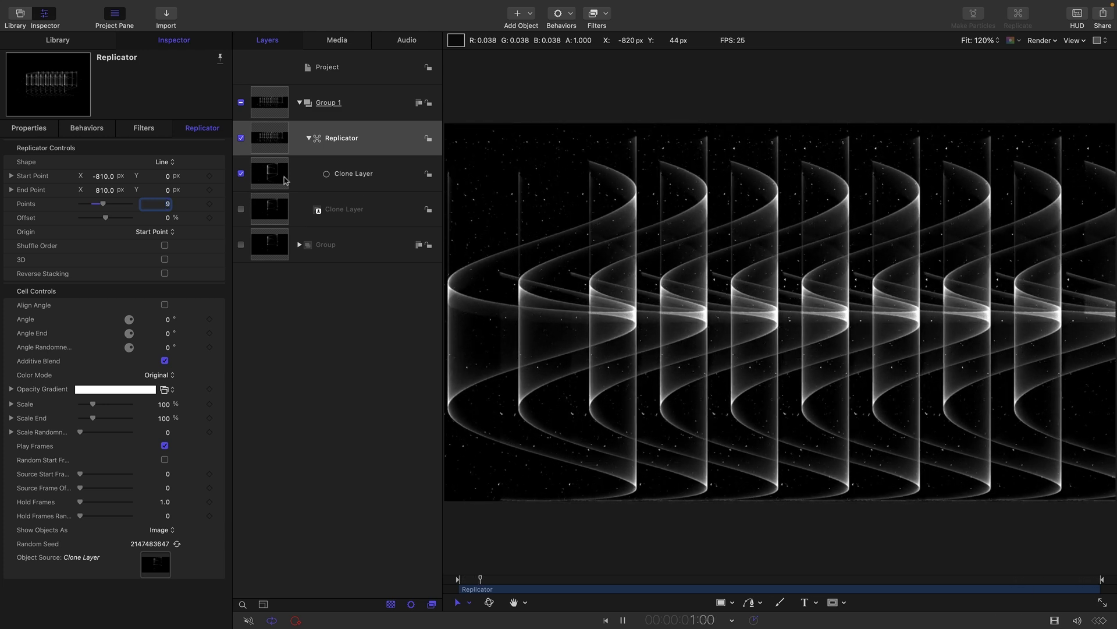
key(space)
Step: Apply a Sphere distortion filter with a radius of 500 to Group 1 and play back the result
click(270, 102)
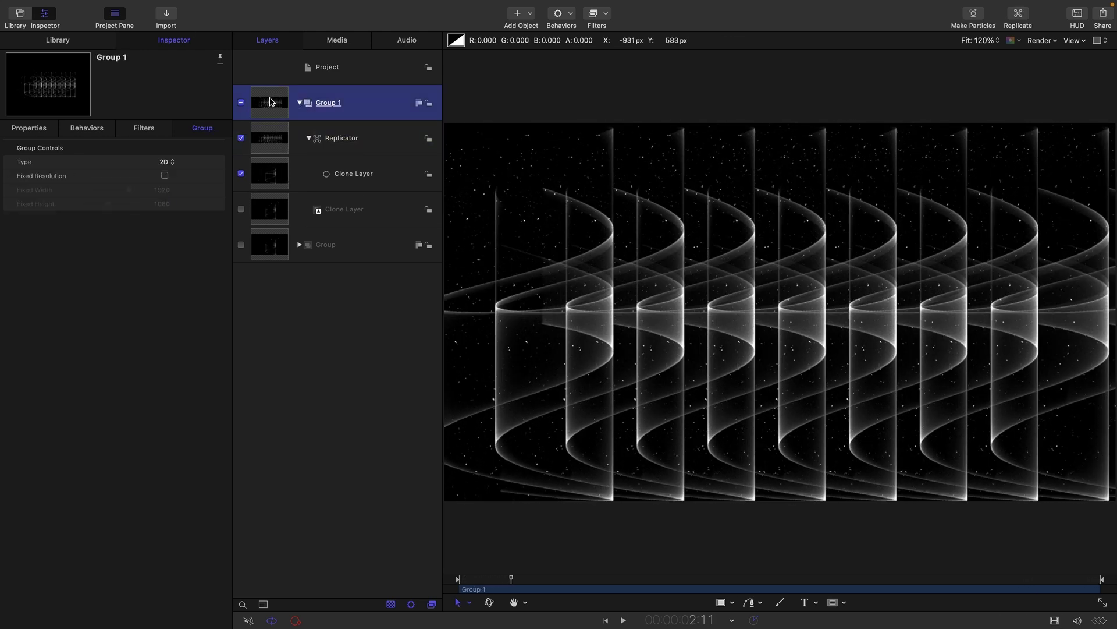
click(604, 37)
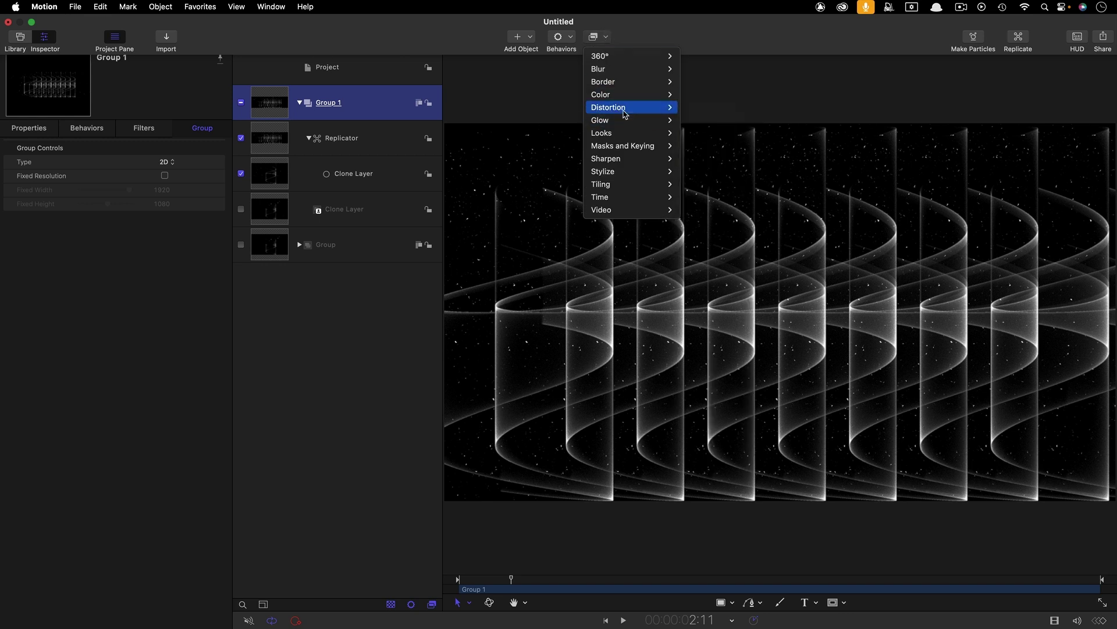
mouse_move(618, 107)
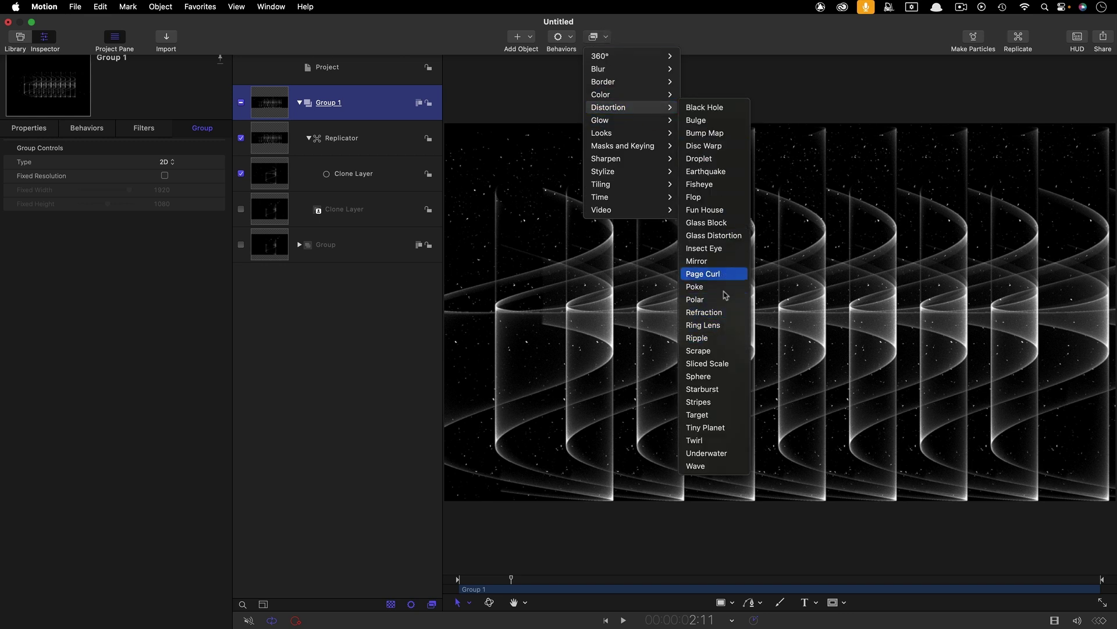
click(722, 381)
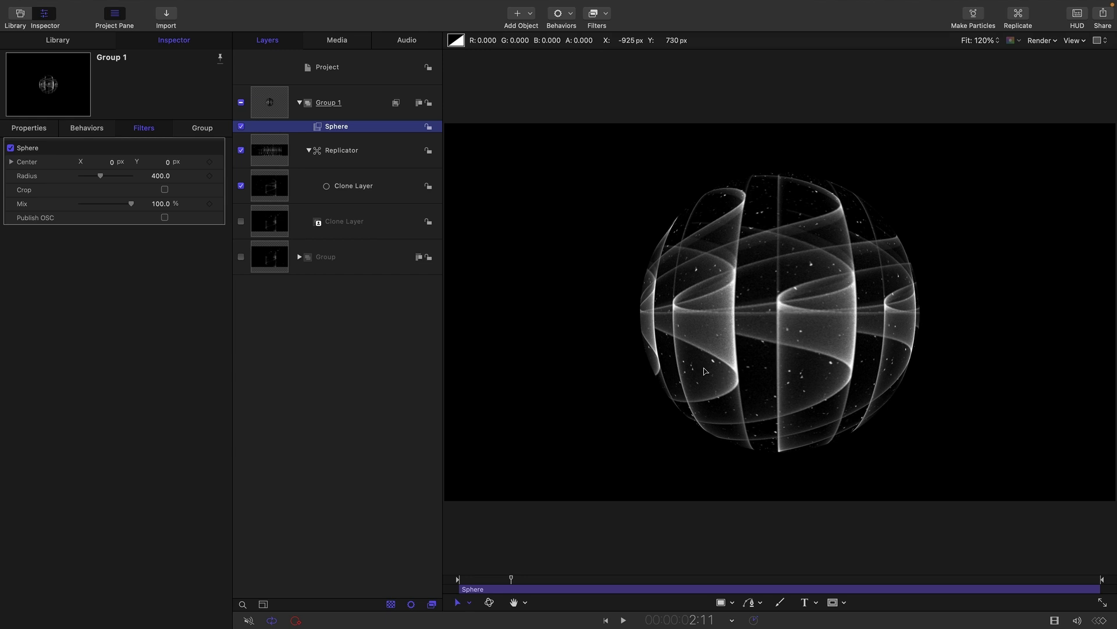
click(159, 176)
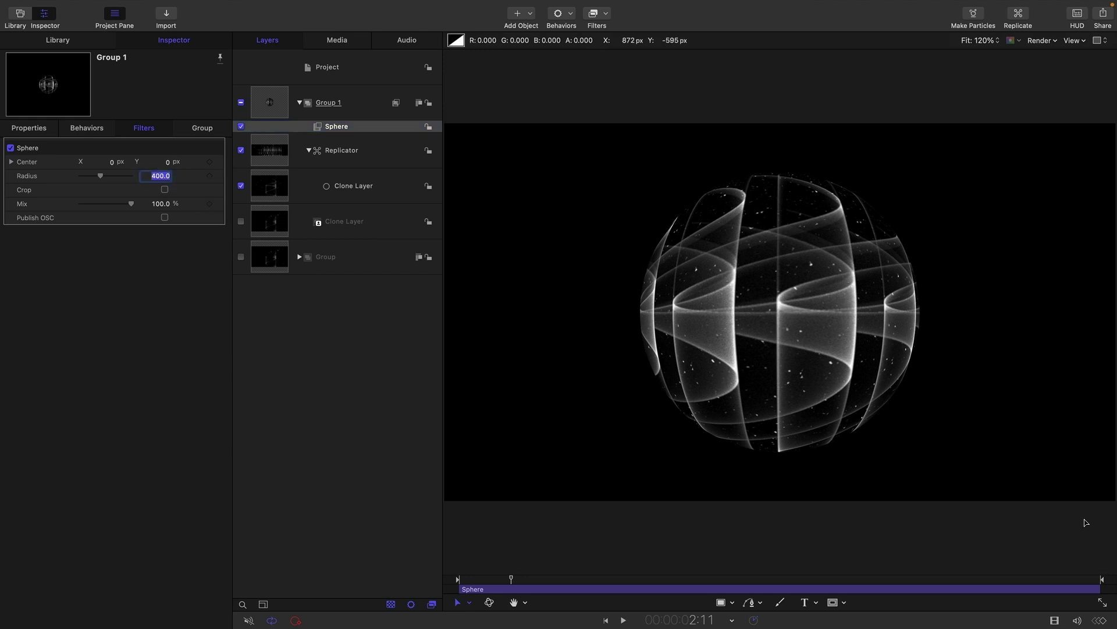
text(500)
key(Return)
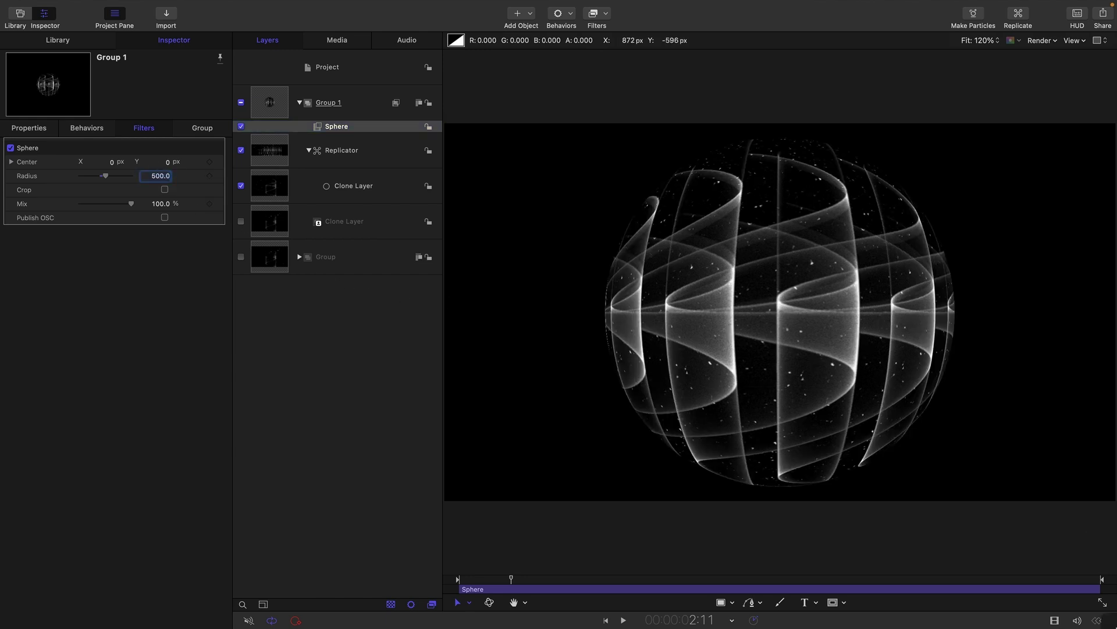
click(623, 621)
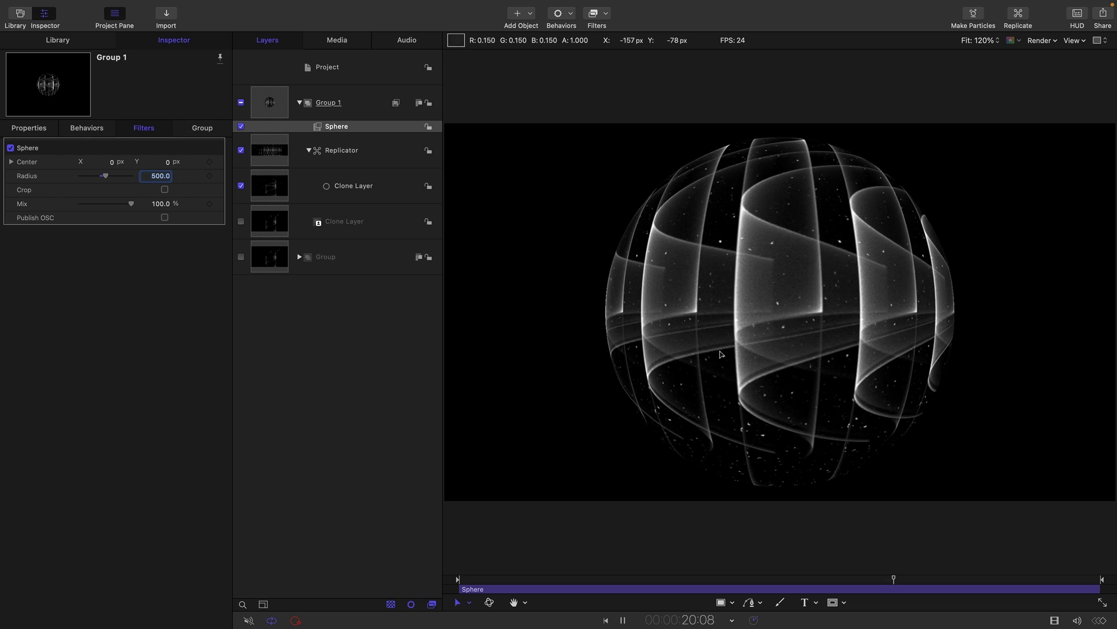
key(space)
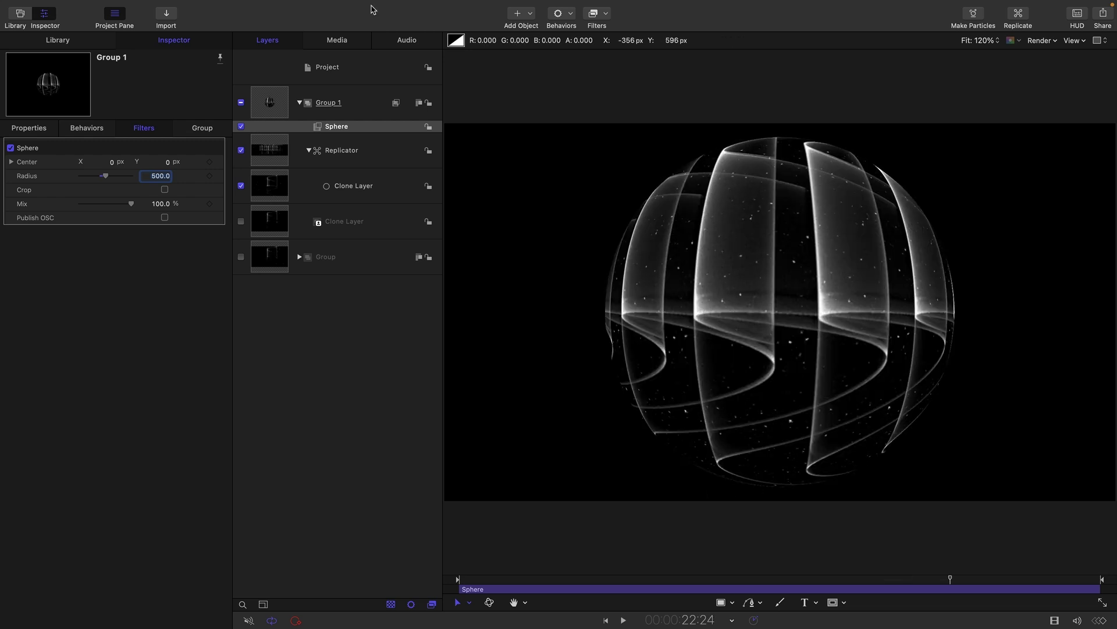
Step: Change the Replicator's color mode to Over Pattern
click(277, 156)
click(158, 376)
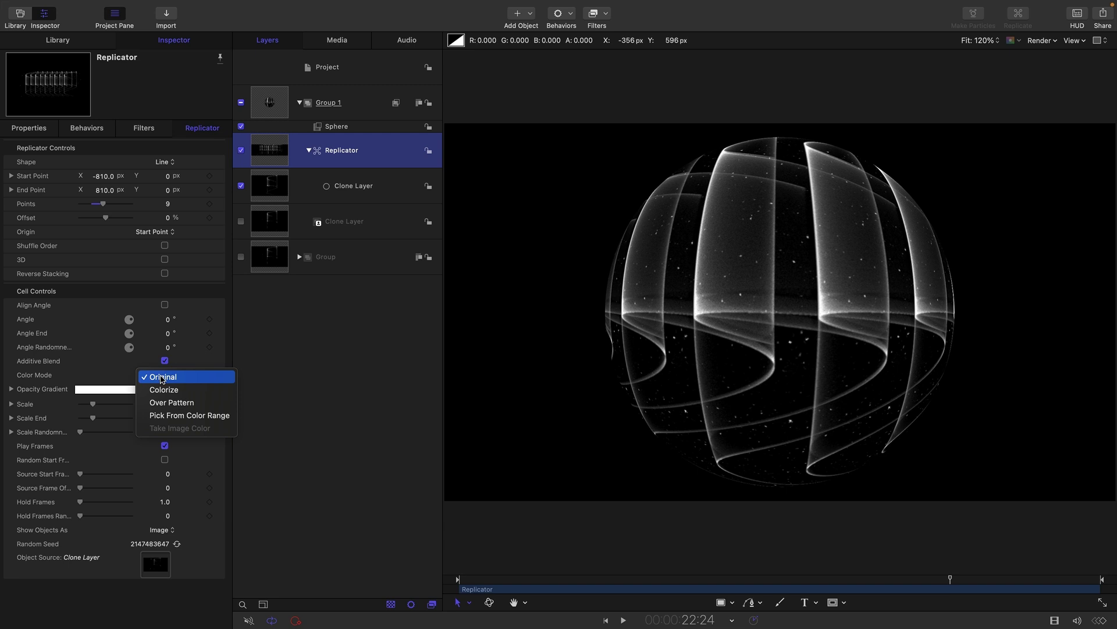
click(172, 403)
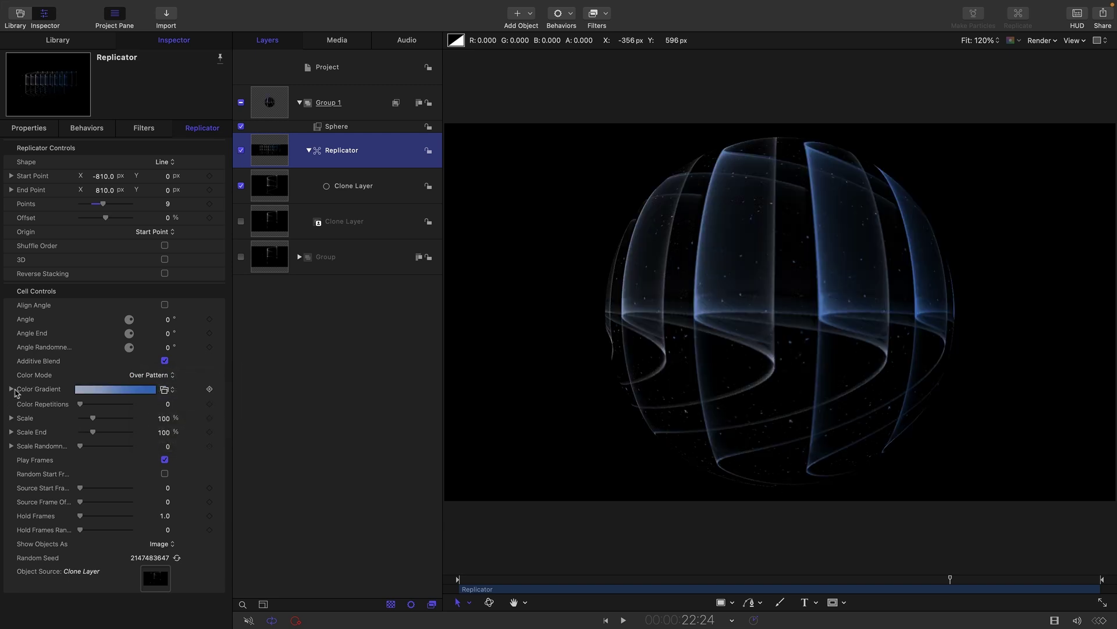
Step: Set the start color of the replicator's color gradient to Red 0.32, Green 0.5 and Blue 0.77
click(12, 389)
click(10, 442)
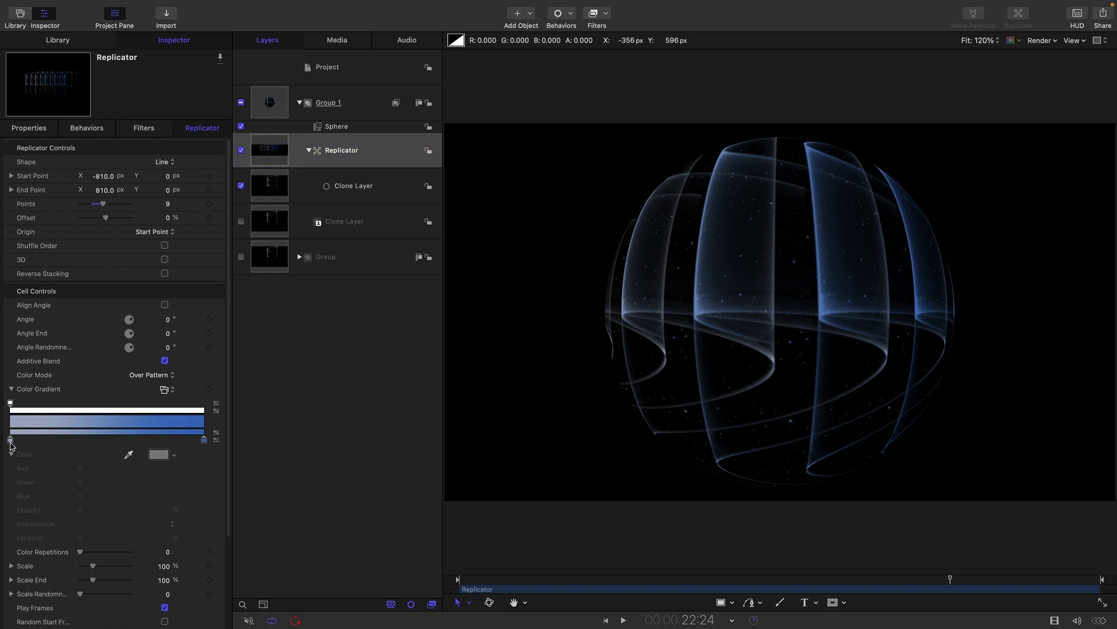
click(11, 440)
click(158, 455)
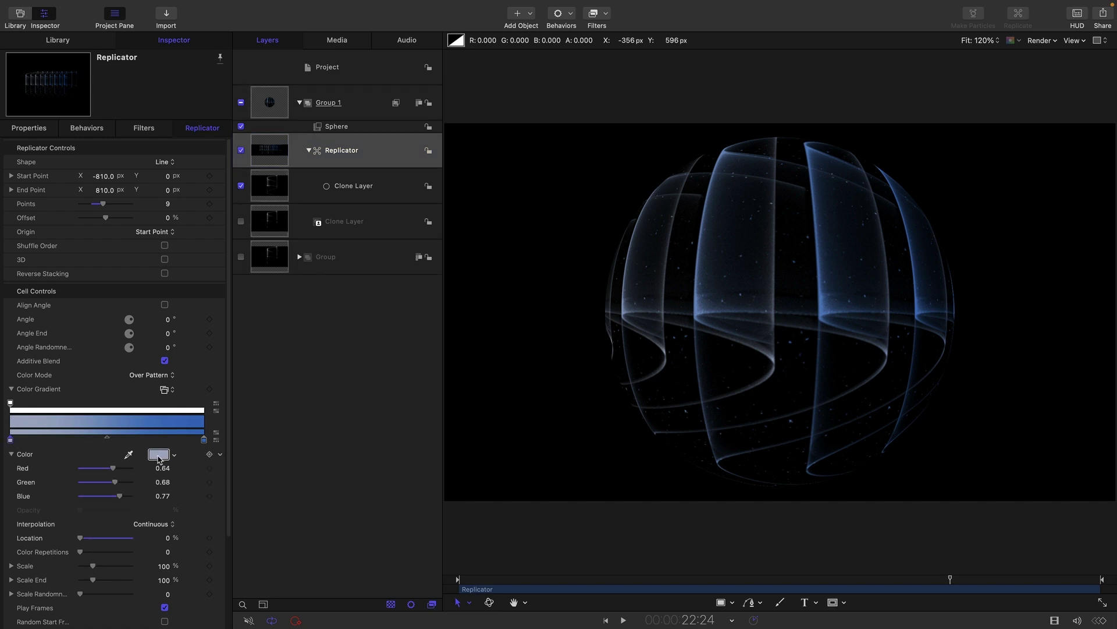
click(119, 480)
drag(108, 483, 104, 483)
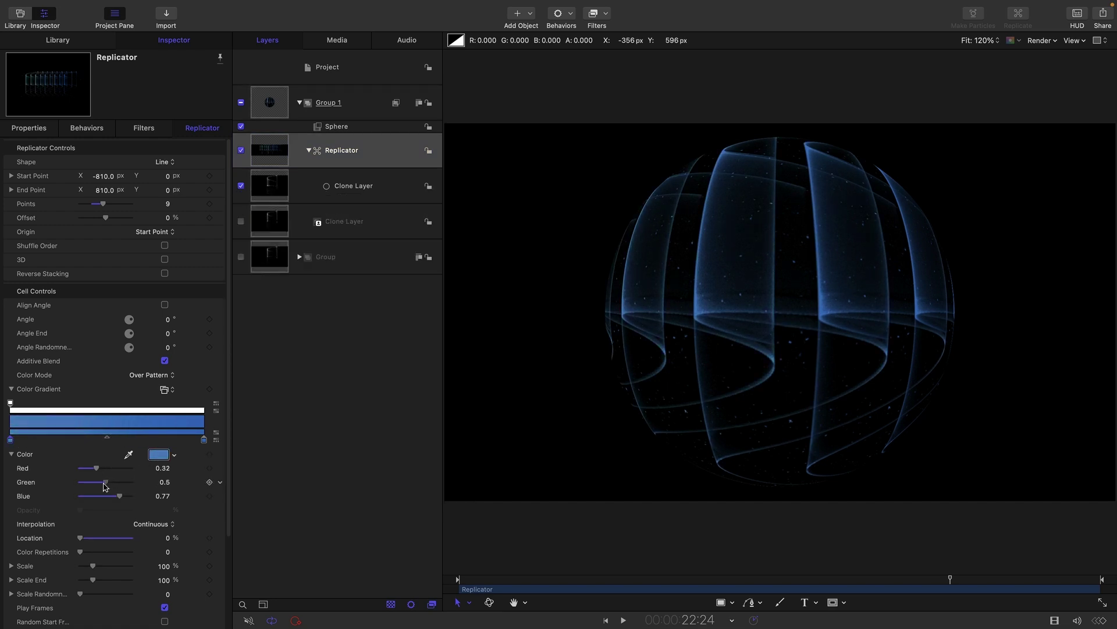
Step: Set the gradient's end color to Red 0.84, Green 0.68 and Blue 0.51, and turn on Shuffle Order for the replicator
click(203, 440)
drag(91, 469, 106, 497)
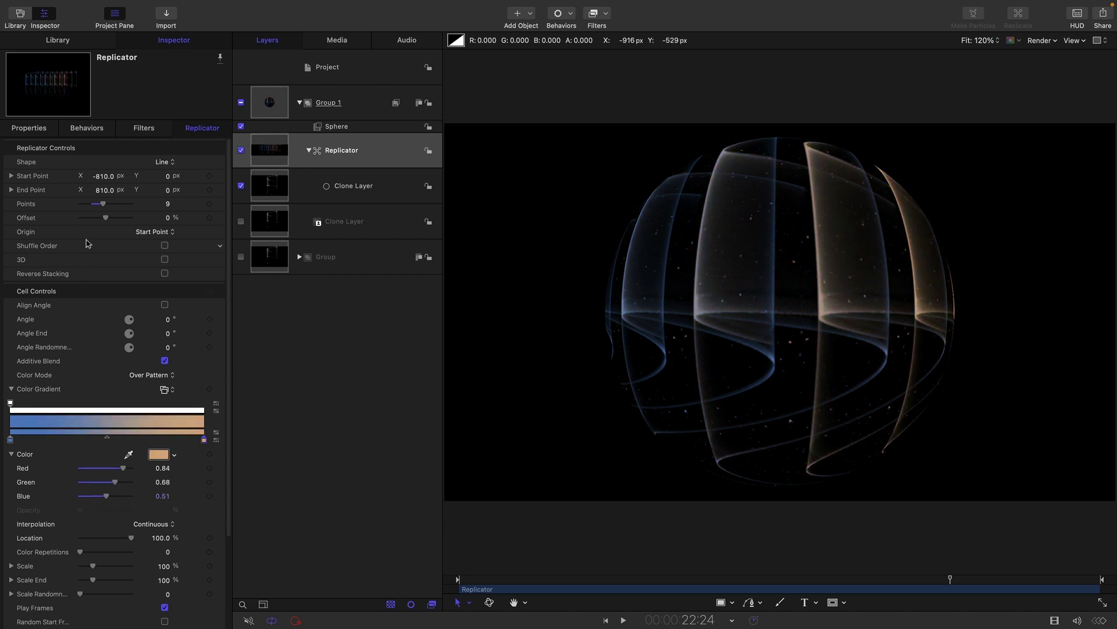
click(165, 246)
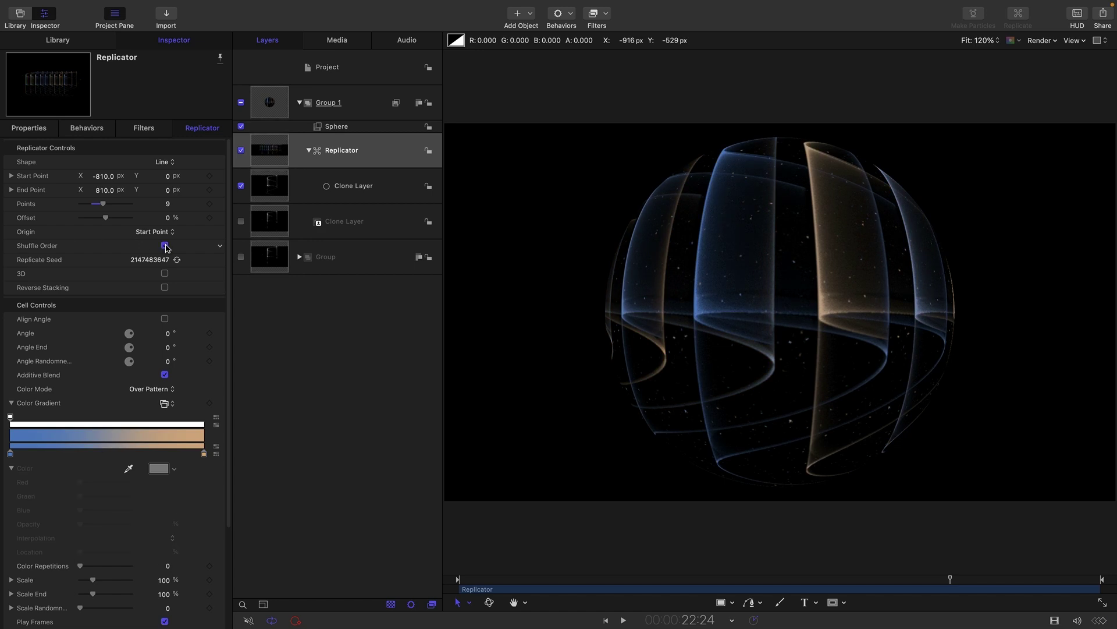
click(624, 622)
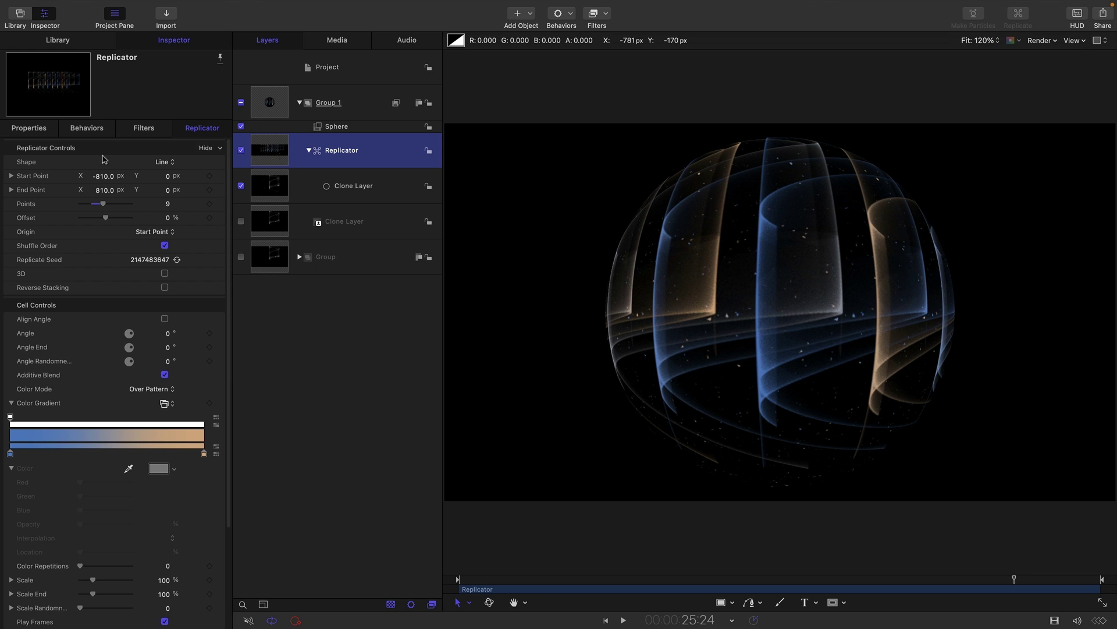
Step: Add a Ramp parameter behavior to the Replicator's rotation with an end value of 45°, and play back the animation
click(29, 128)
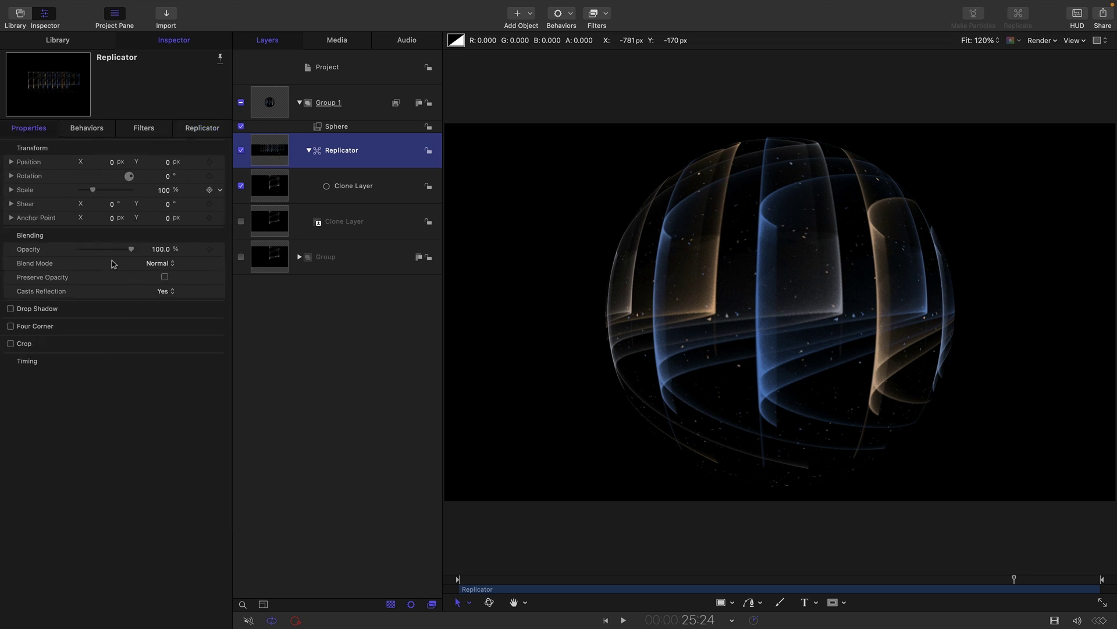
click(220, 175)
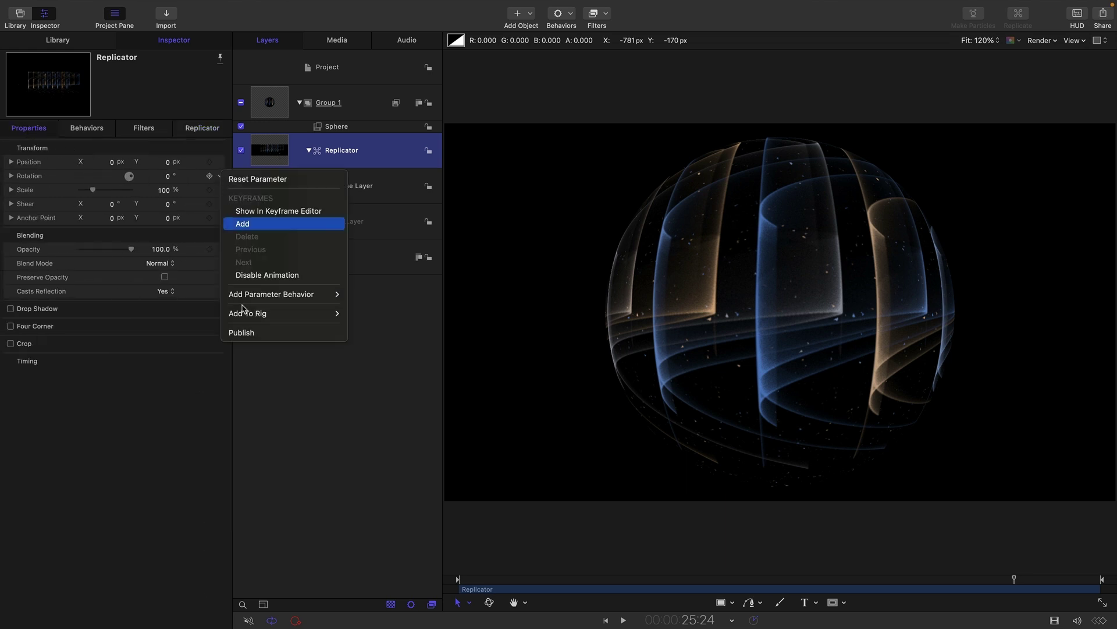
mouse_move(266, 296)
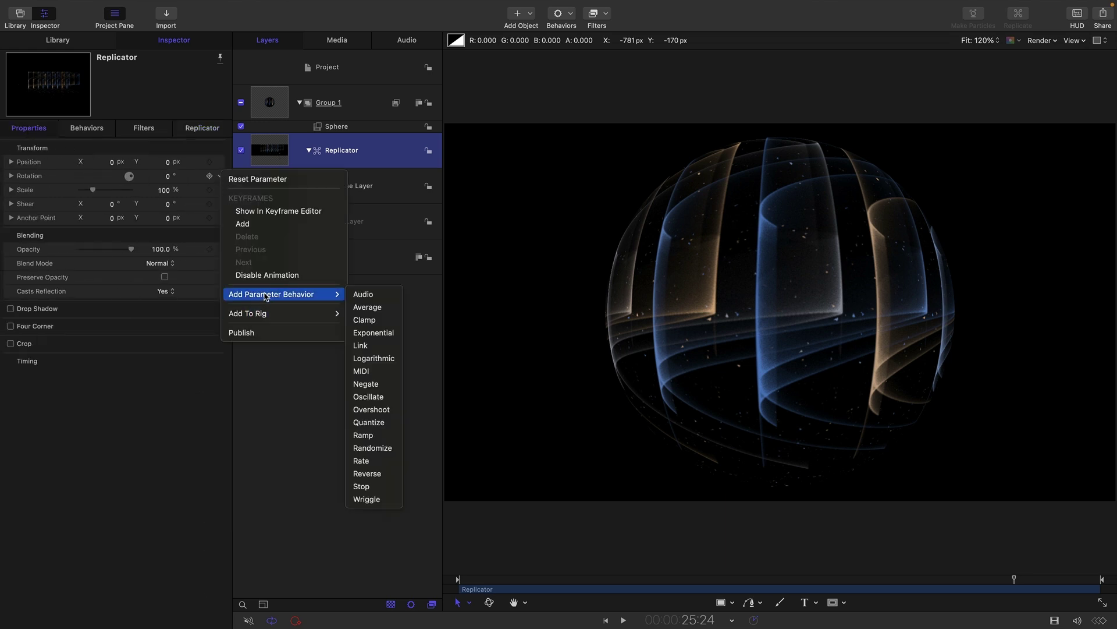
click(375, 436)
click(168, 177)
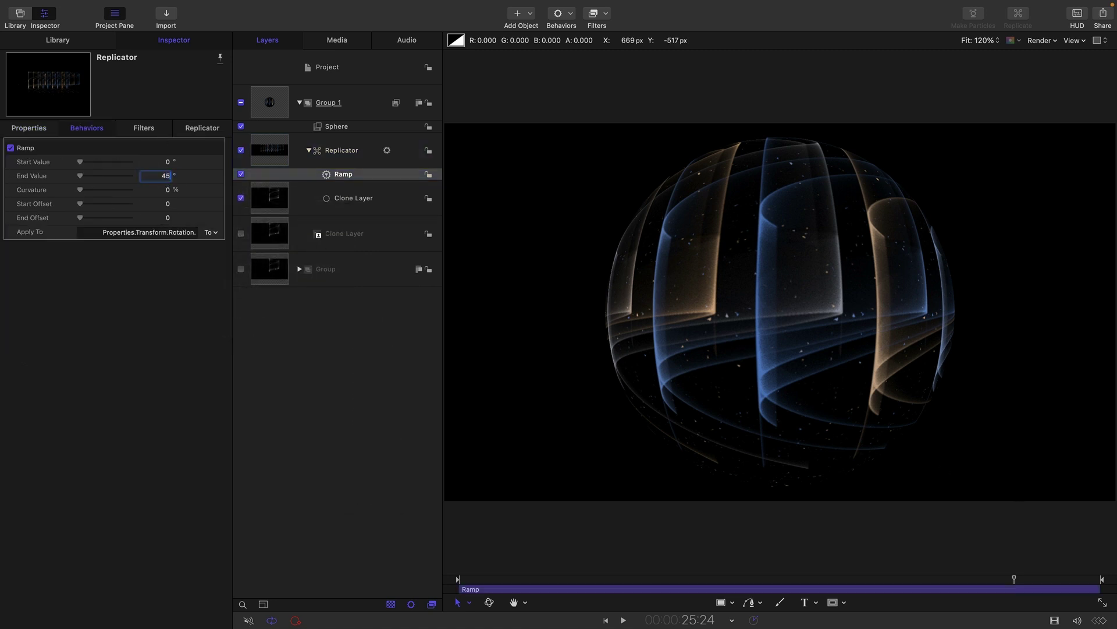
key(Return)
key(space)
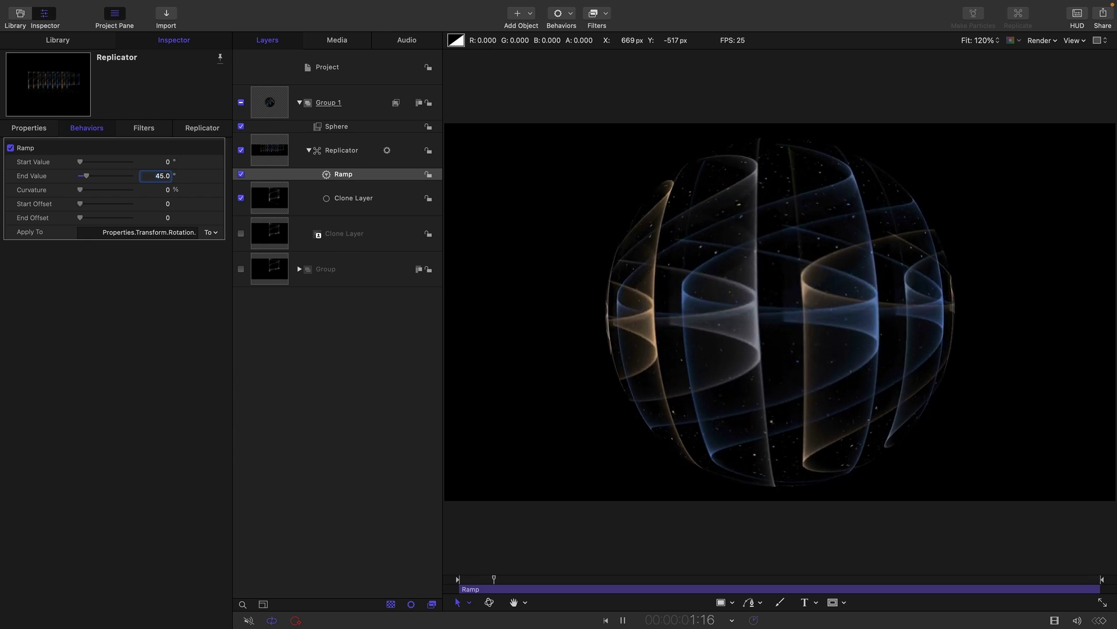
key(space)
Step: Try 7 and 8 points for the replicator during playback, and settle on 10 points
click(274, 150)
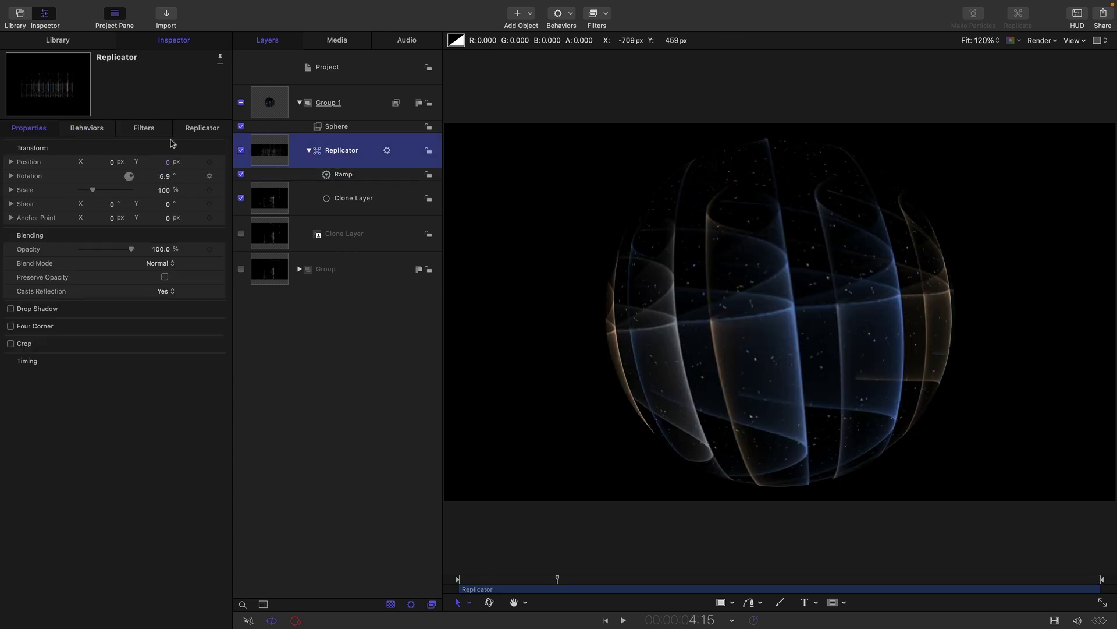
click(201, 128)
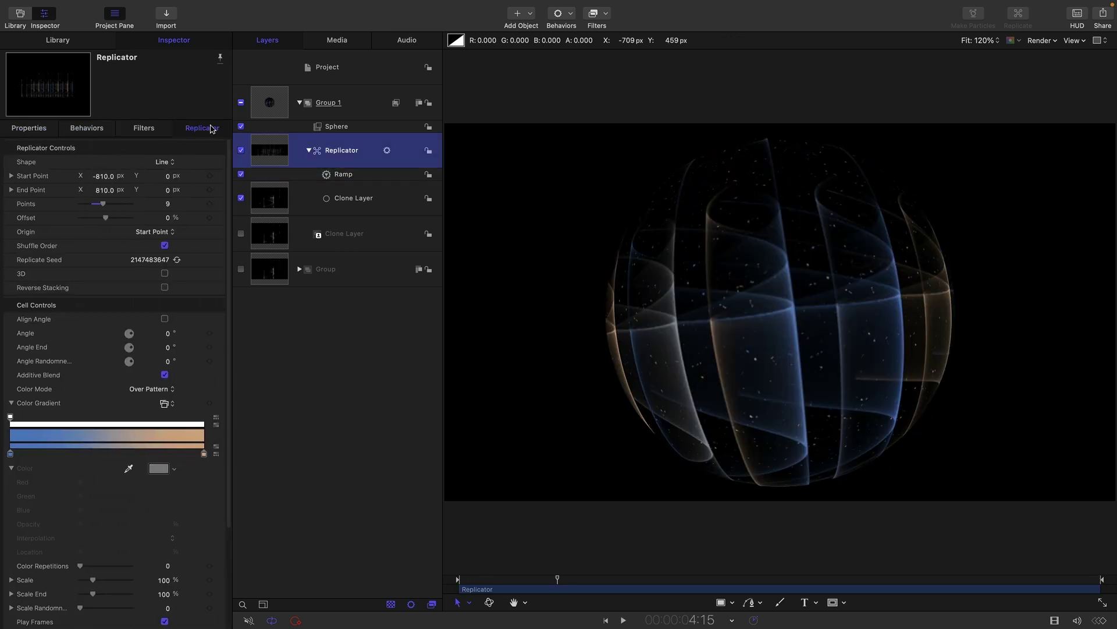
click(168, 204)
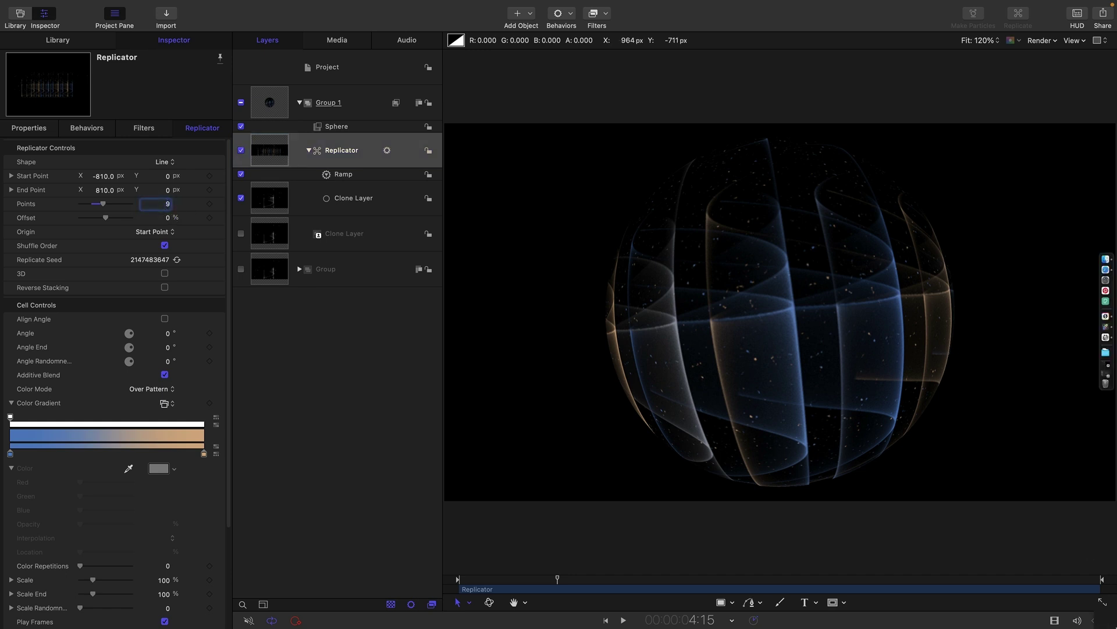
text(7)
key(Return)
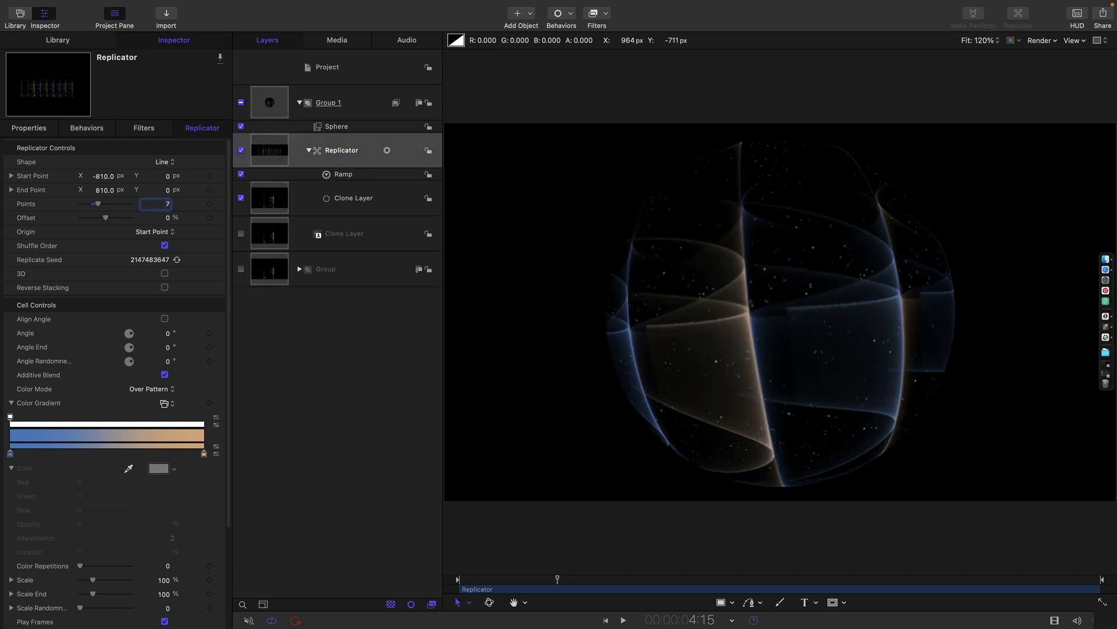
key(space)
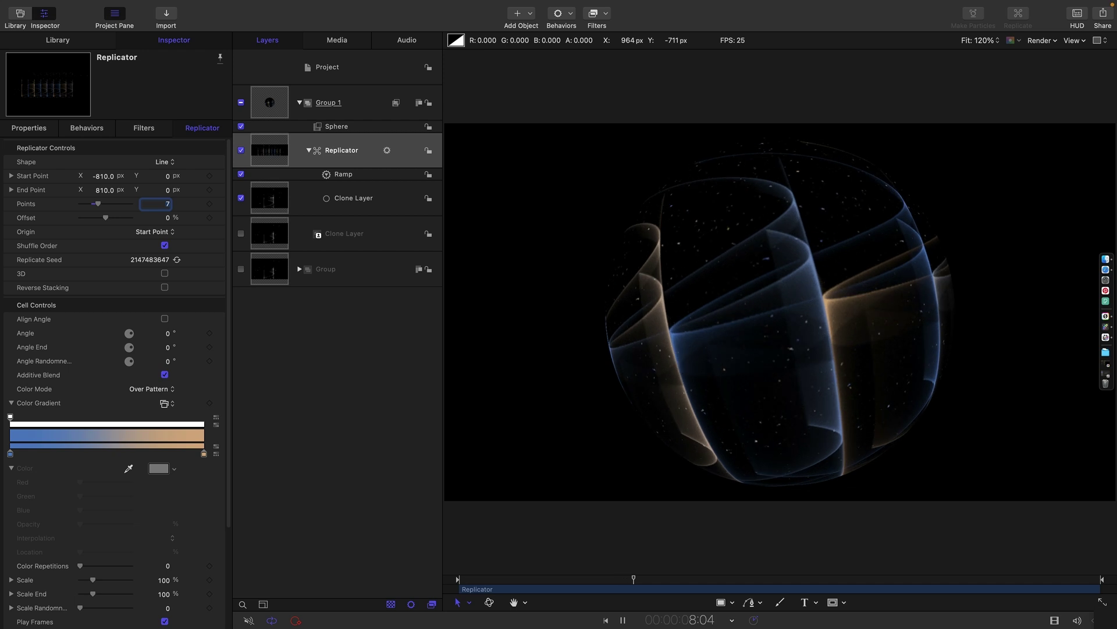
text(9)
key(Return)
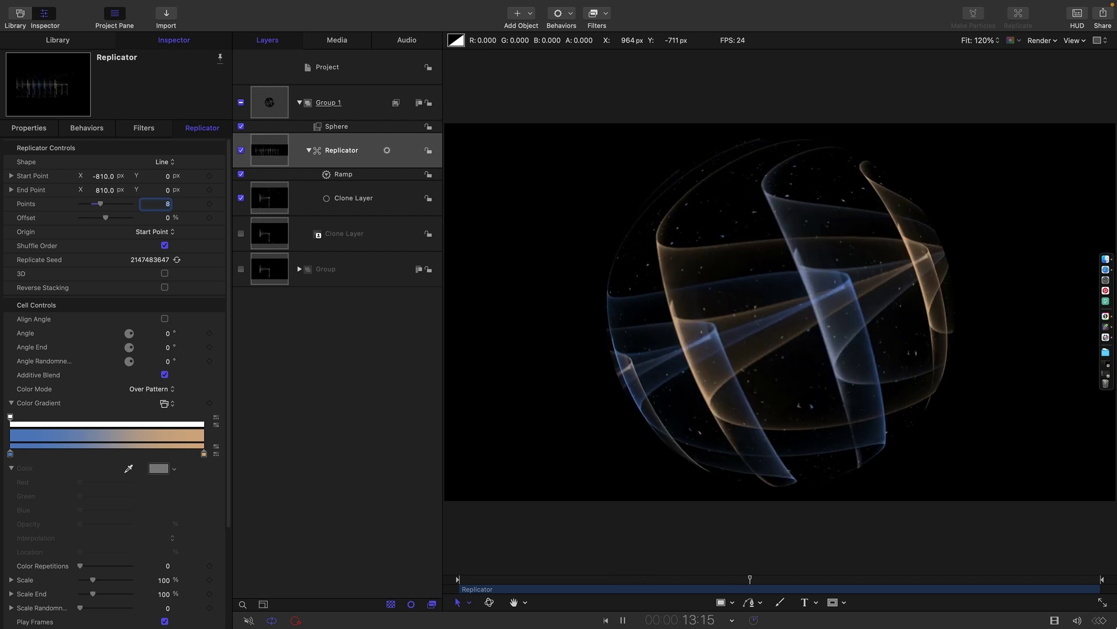
key(Up)
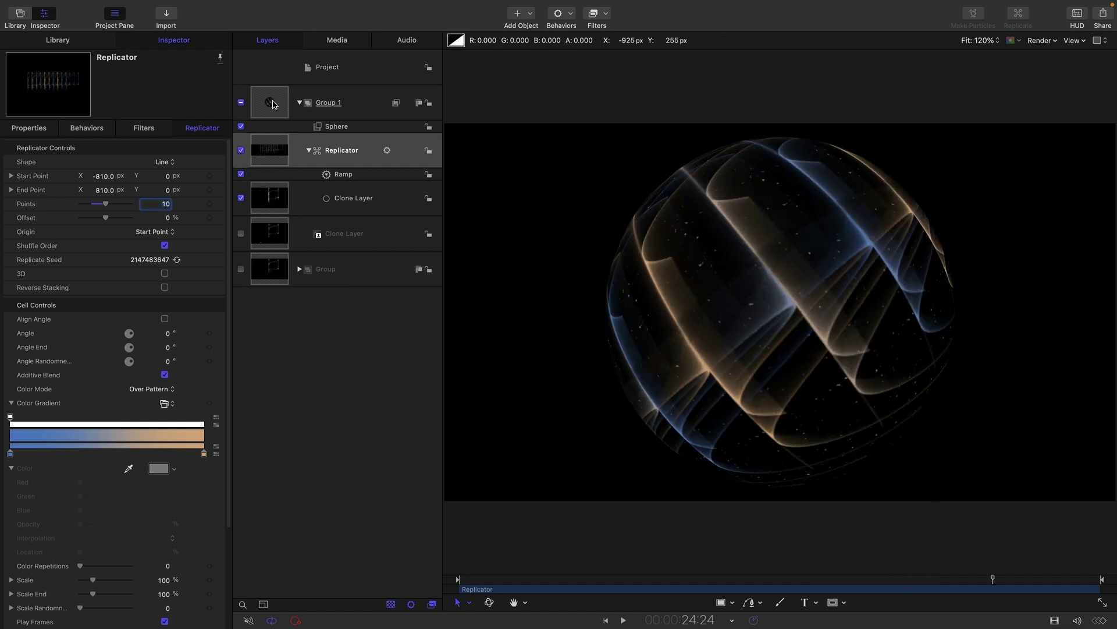
Step: Apply a Neon glow filter to Group 1 with its mix set to 25%
click(271, 101)
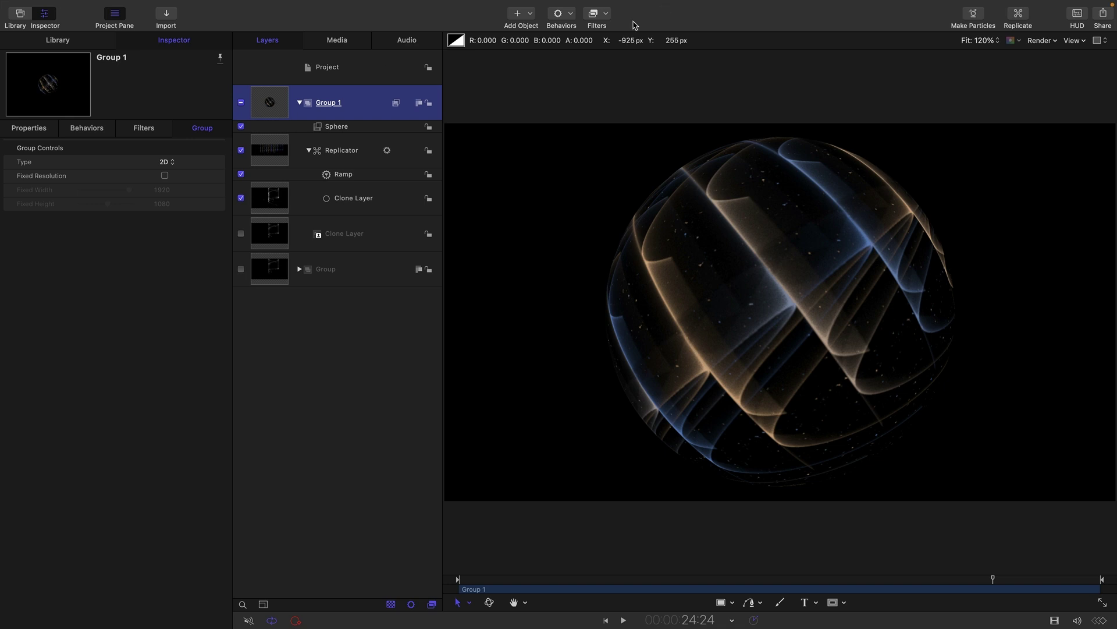
click(606, 13)
mouse_move(605, 97)
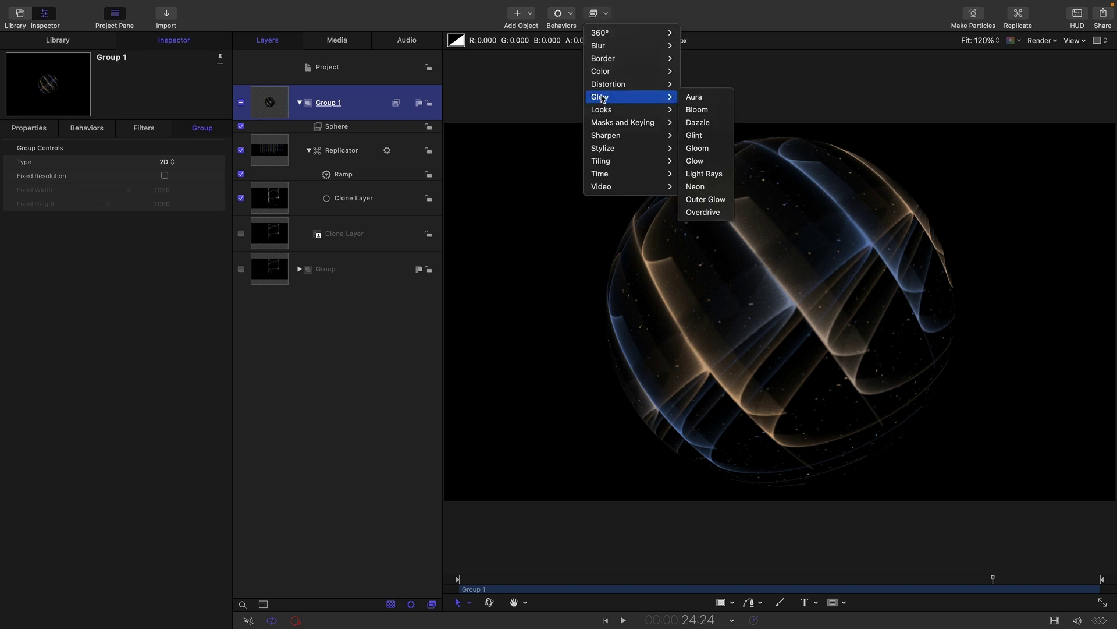
click(708, 185)
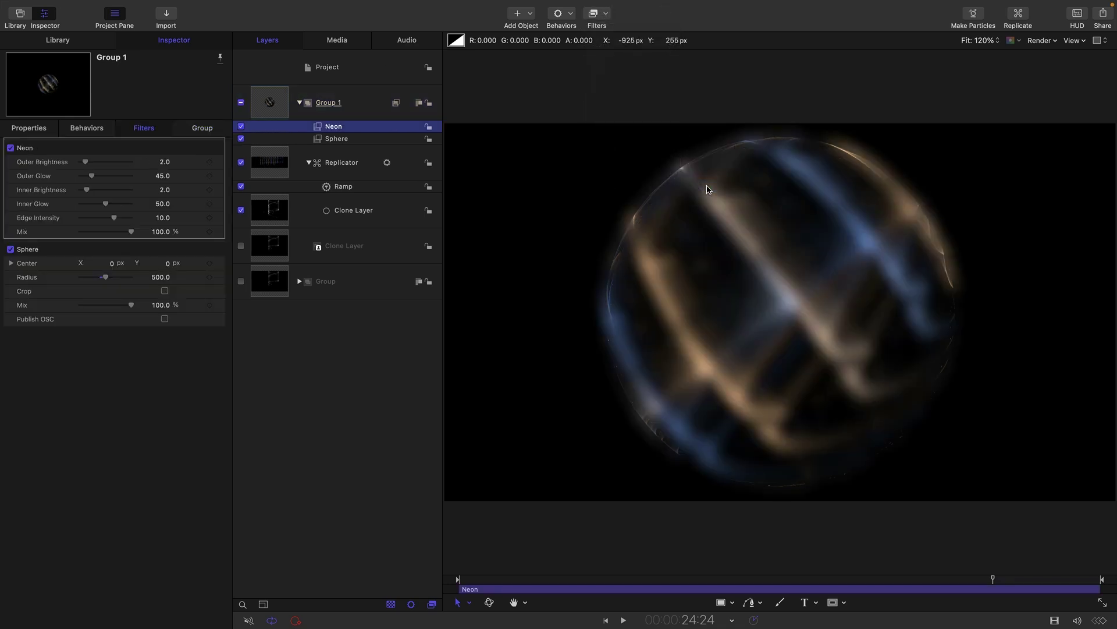
click(163, 232)
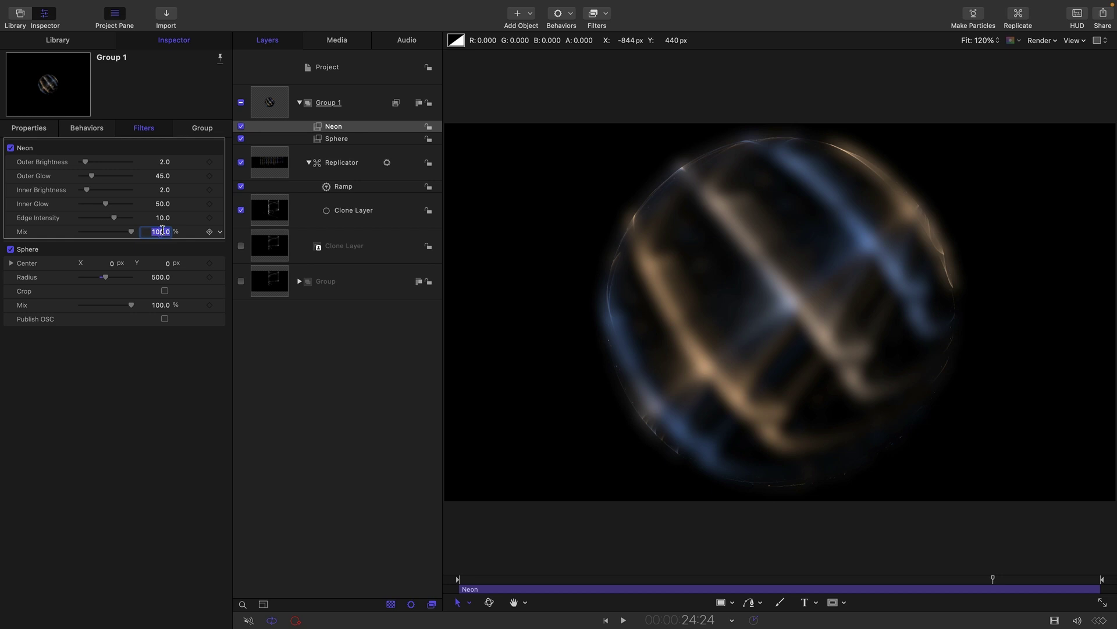
text(25)
key(Return)
Step: Set the Neon filter's inner glow to 200
drag(106, 204, 189, 202)
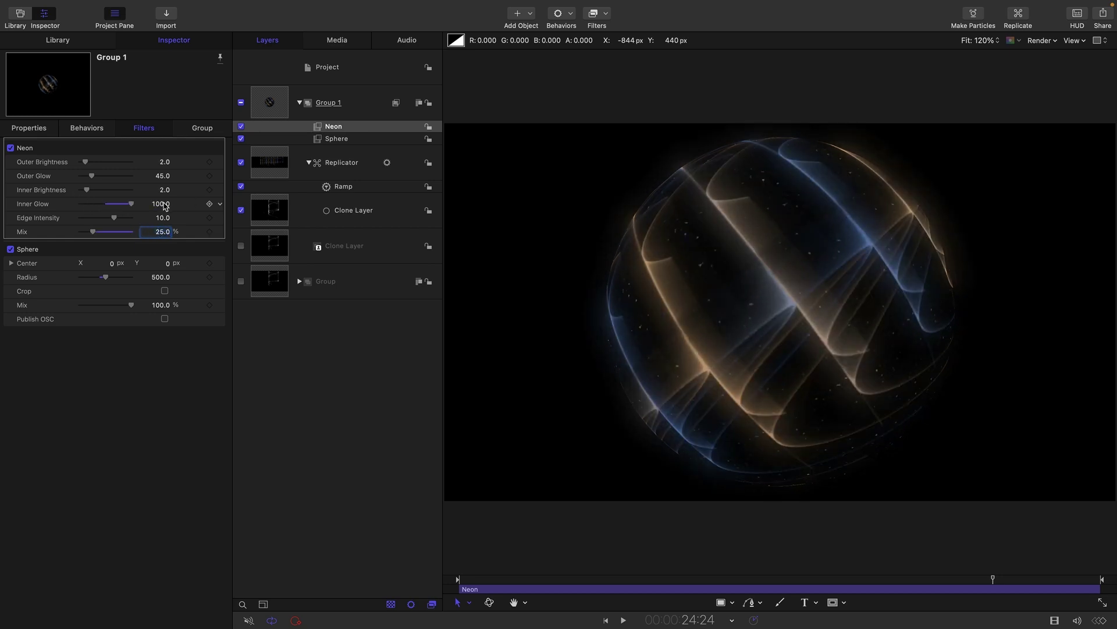
click(160, 204)
text(200)
key(Return)
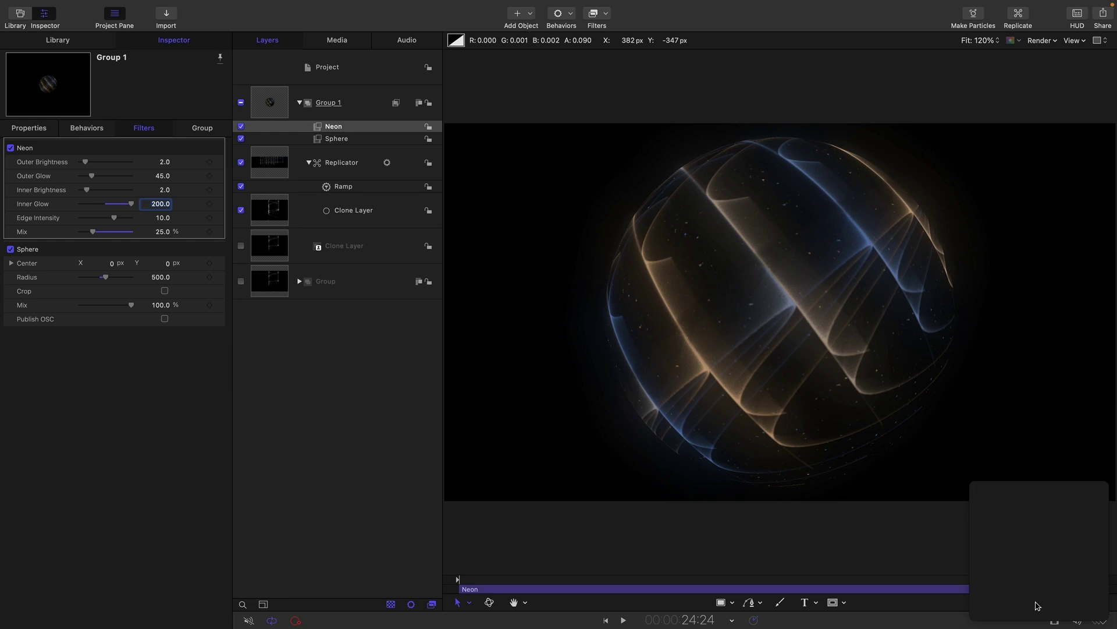
Step: Raise the Neon filter's edge intensity to 200, then to 500, and play back the result
click(161, 218)
key(Return)
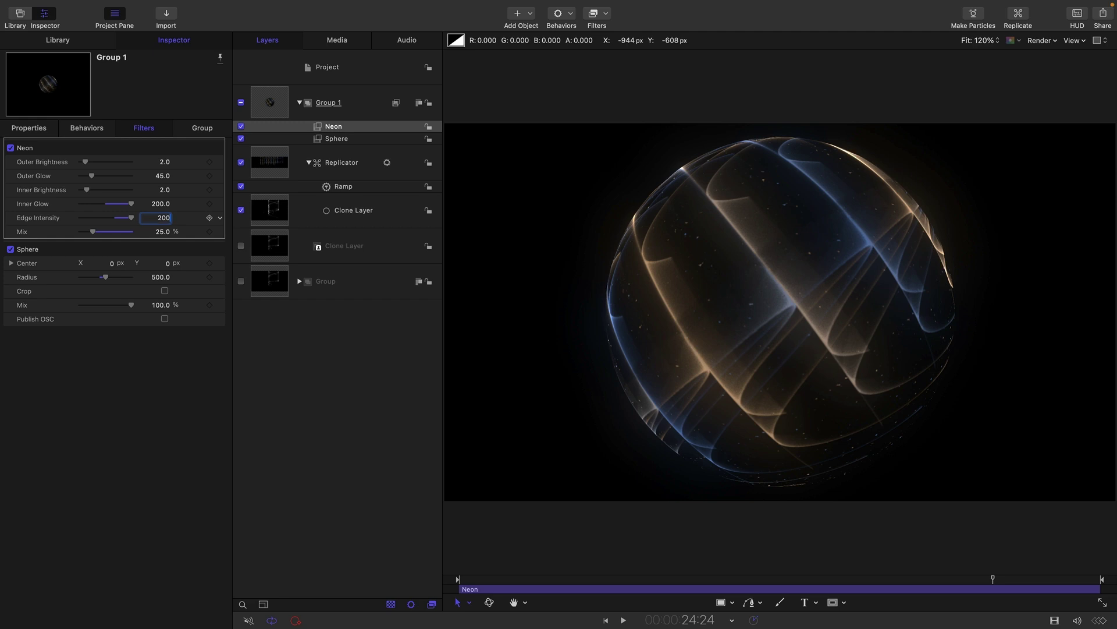
text(200)
key(Return)
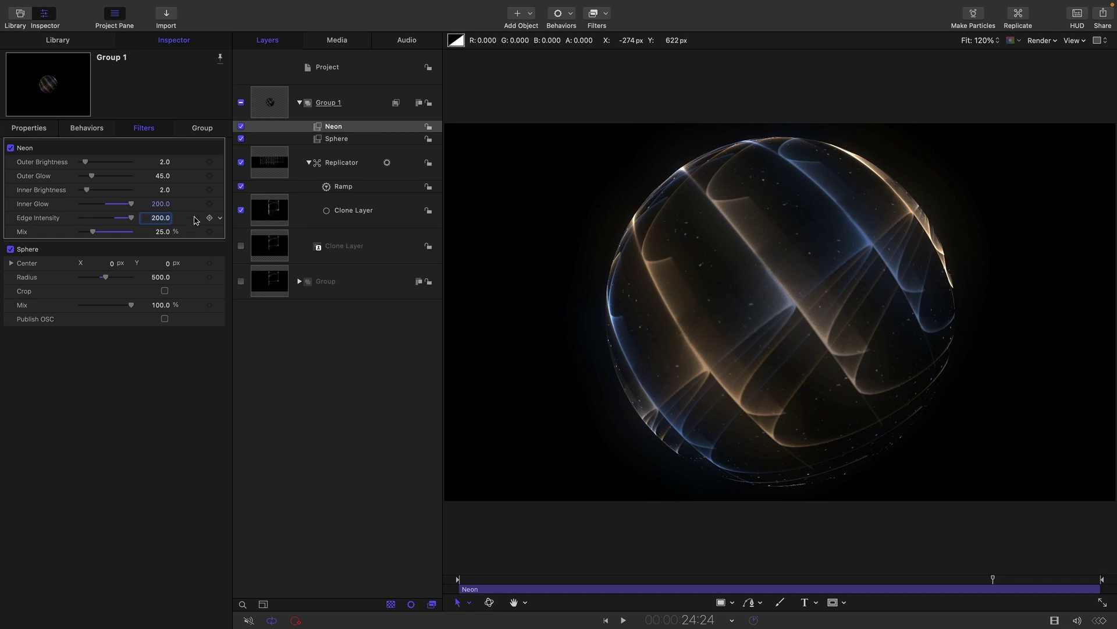
text(500)
key(Return)
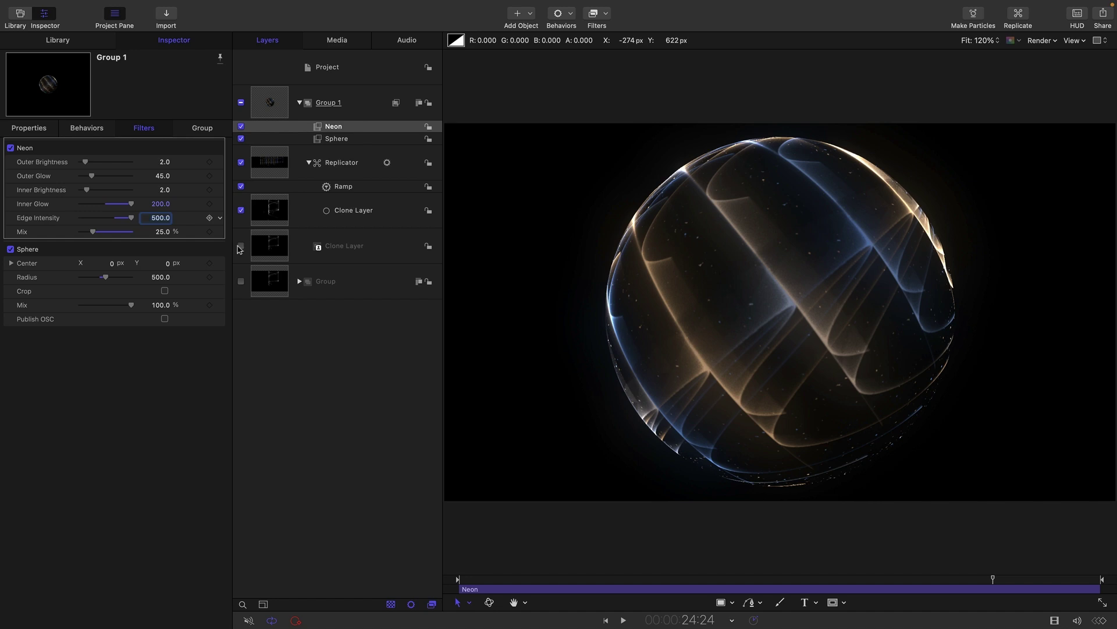
click(623, 621)
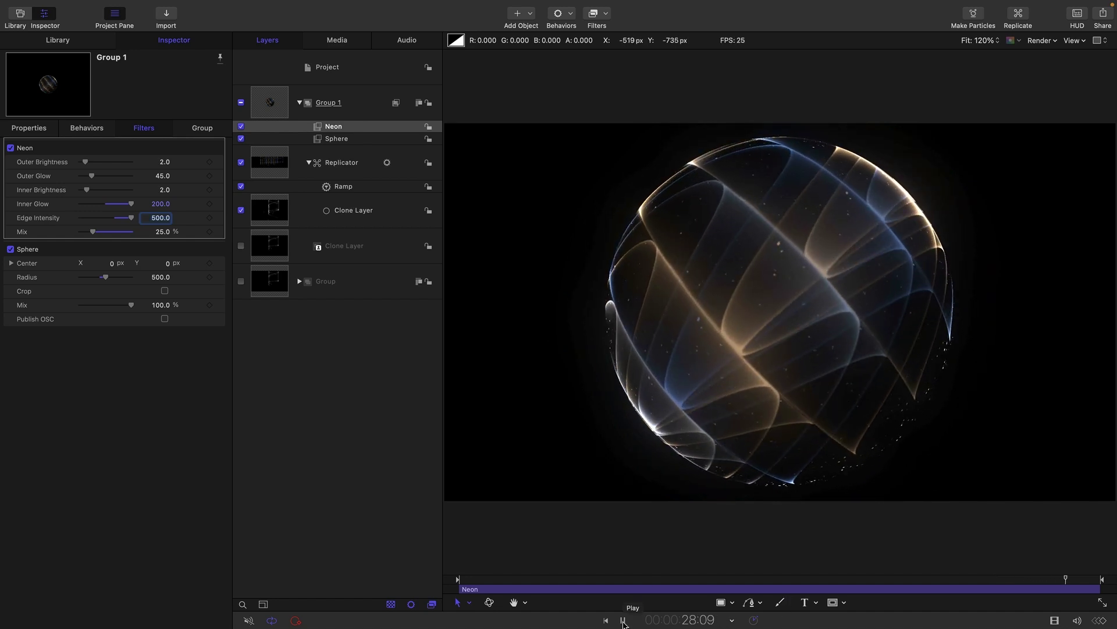
click(623, 621)
Step: Draw a circle mask with a radius of about 478 on the Cellular layer, centered on the orb
click(749, 148)
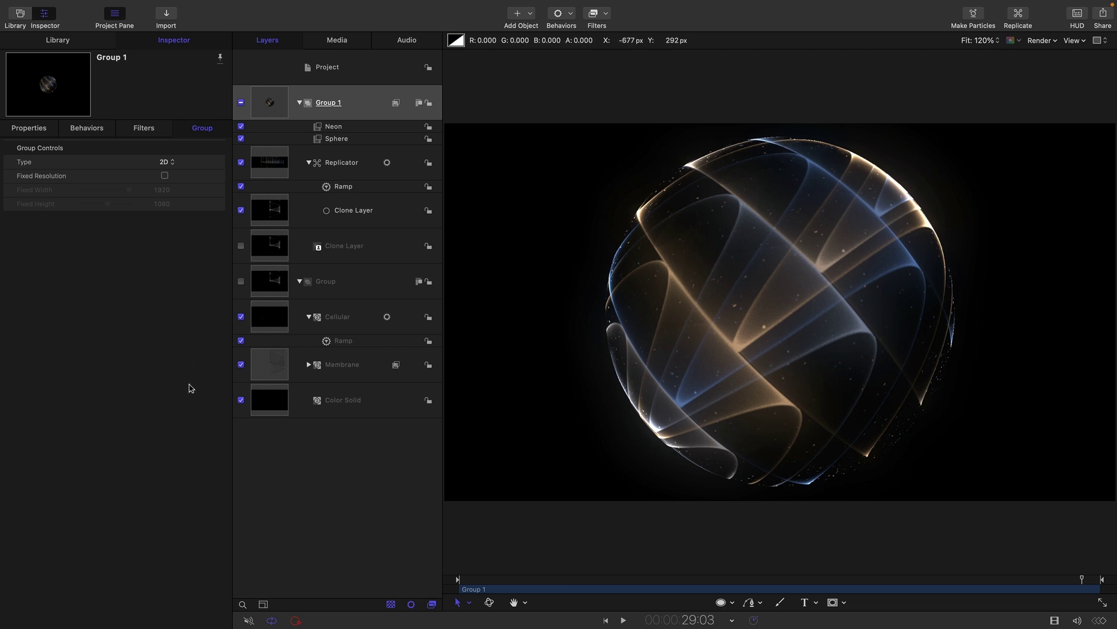
click(276, 323)
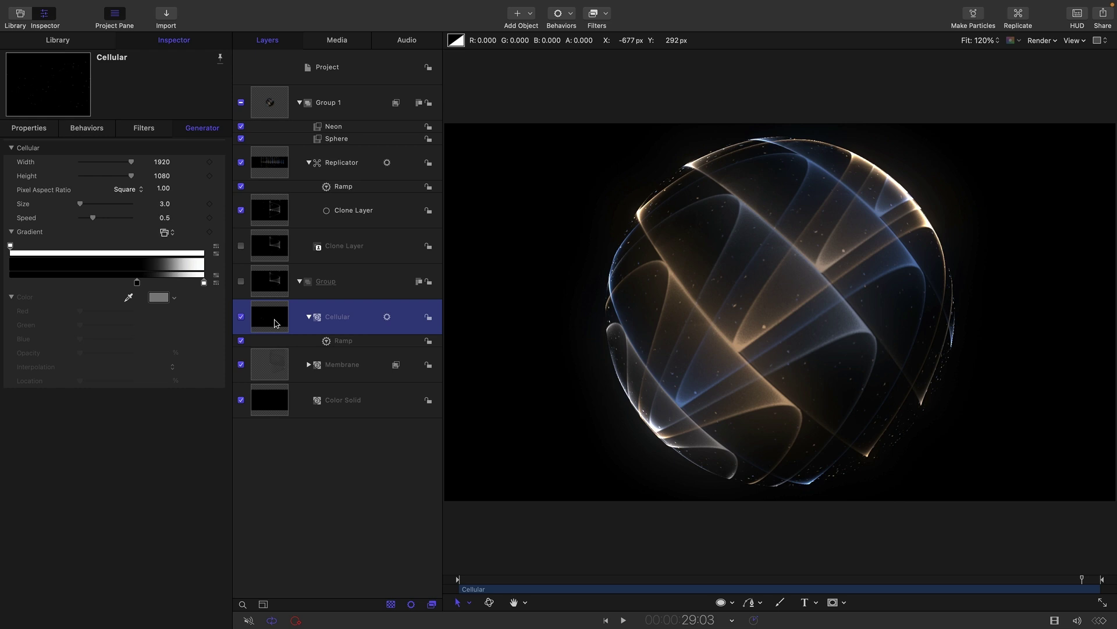
click(846, 604)
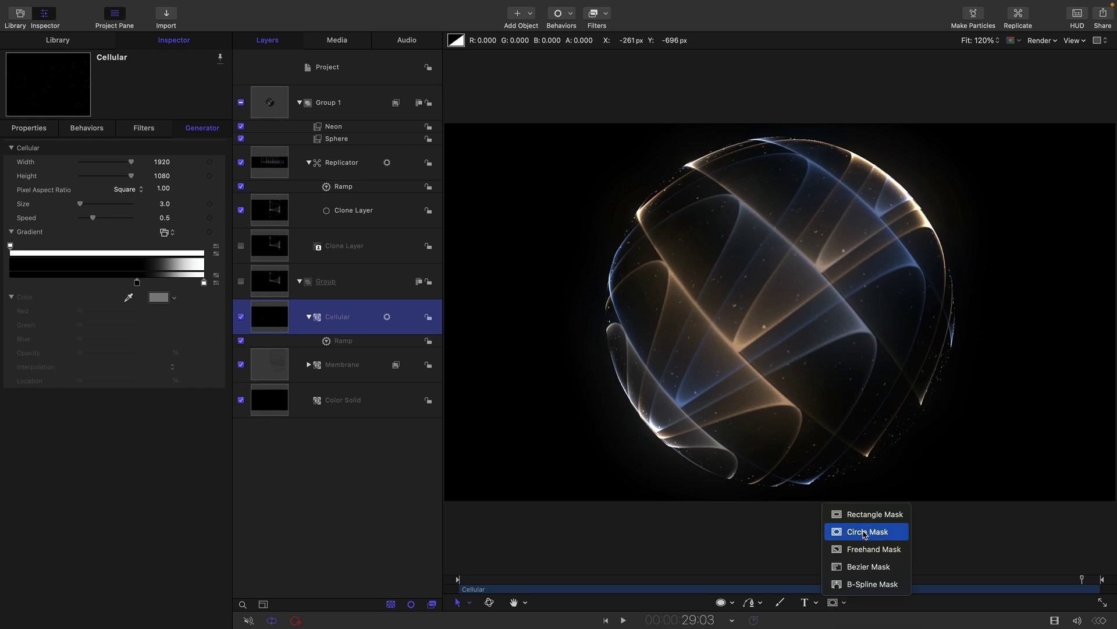
click(865, 532)
drag(780, 307, 918, 480)
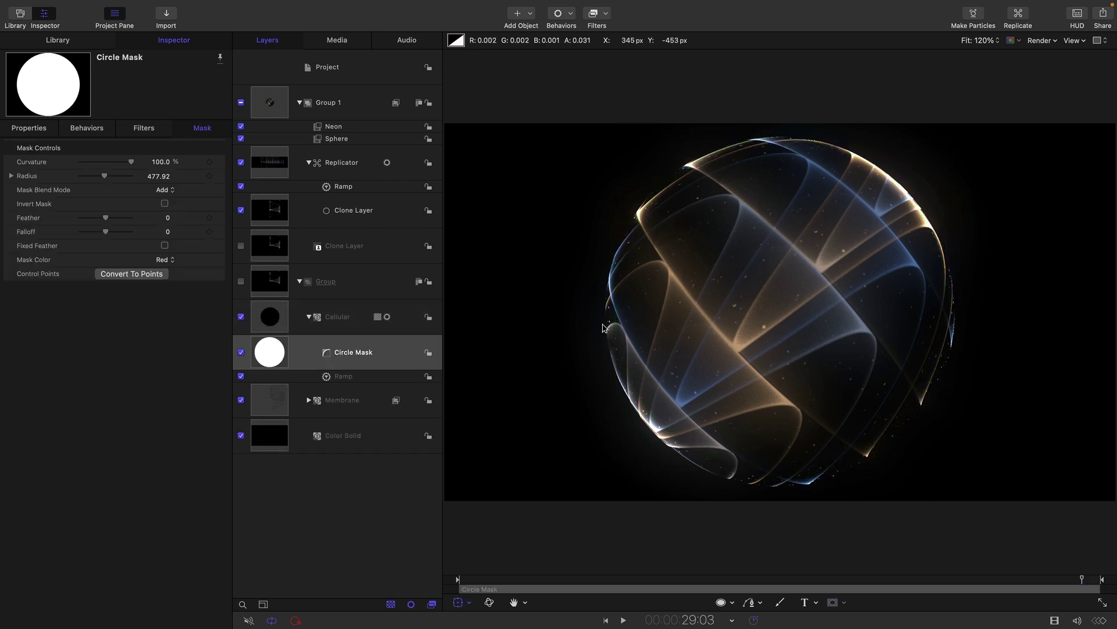
Step: Set the circle mask's radius to 360 and its feather to -258.2, and return to the start of the animation
click(158, 177)
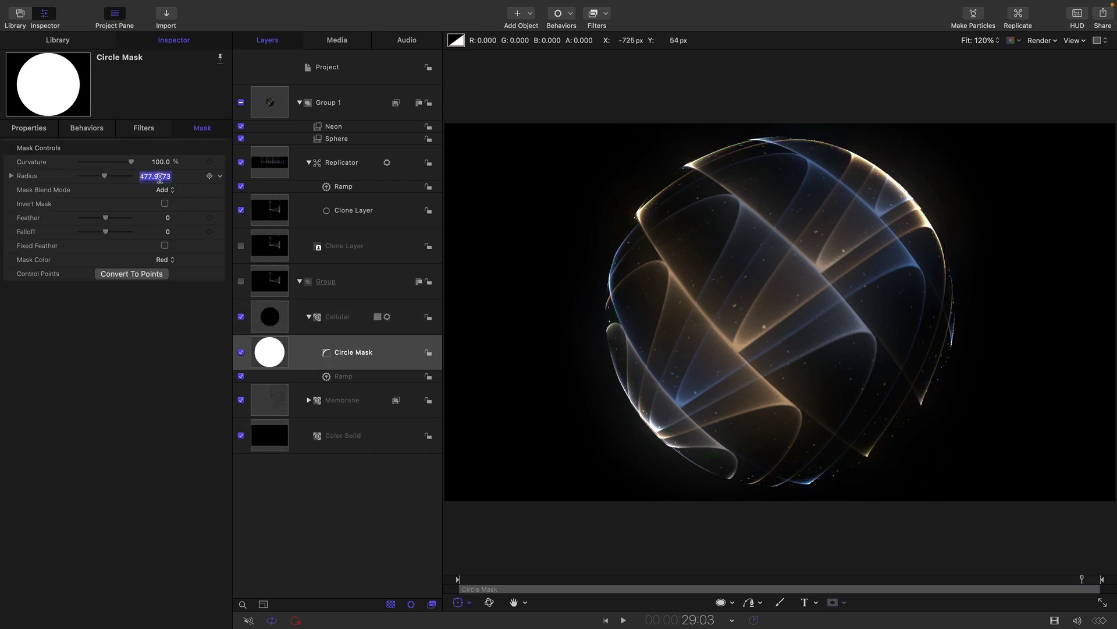
text(360)
key(Return)
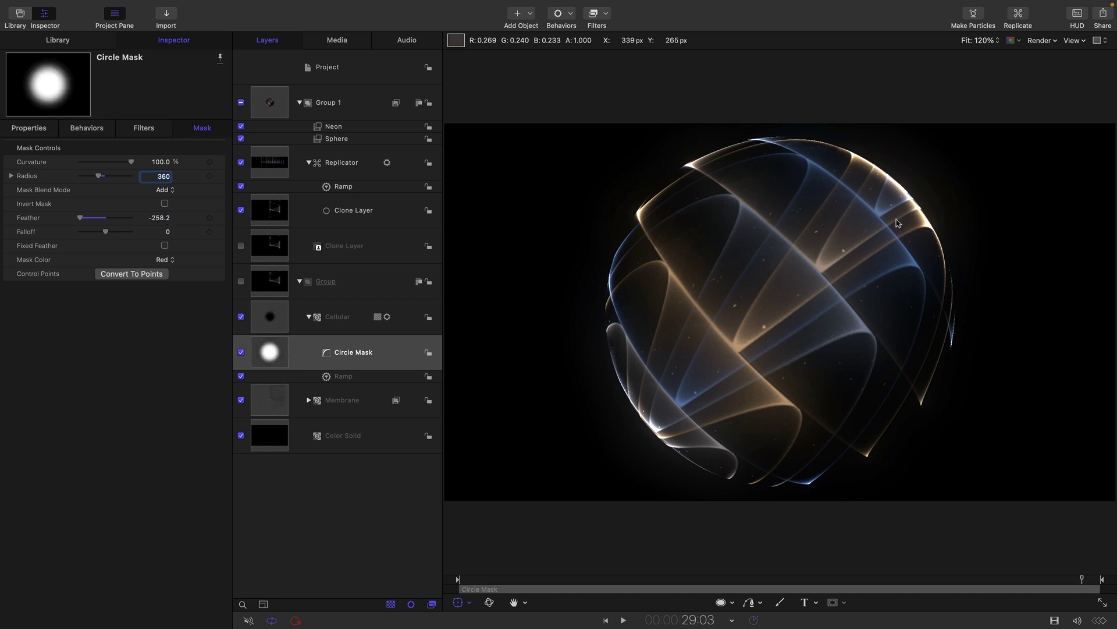
key(Home)
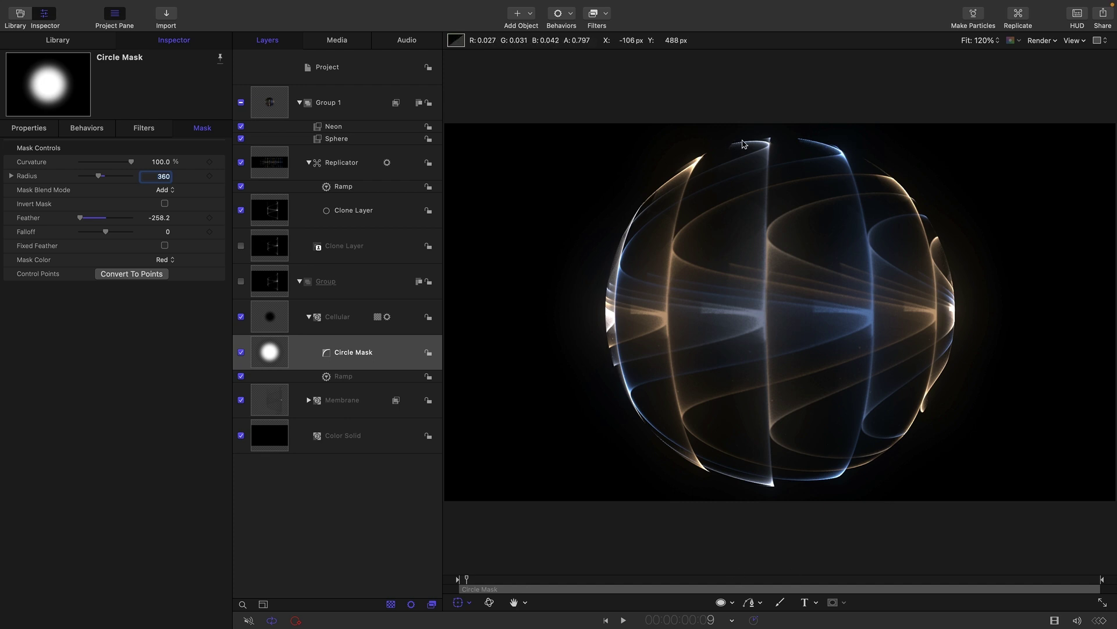
Step: Create a new group at the top of the project and draw a filled circle shape covering the orb
click(328, 71)
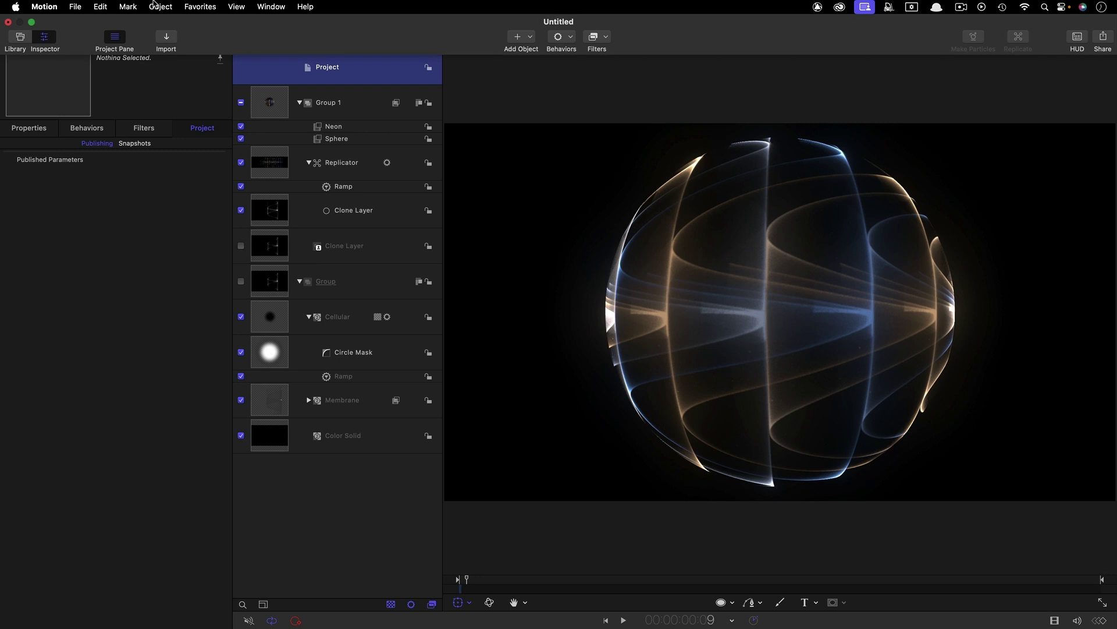
click(161, 6)
click(161, 26)
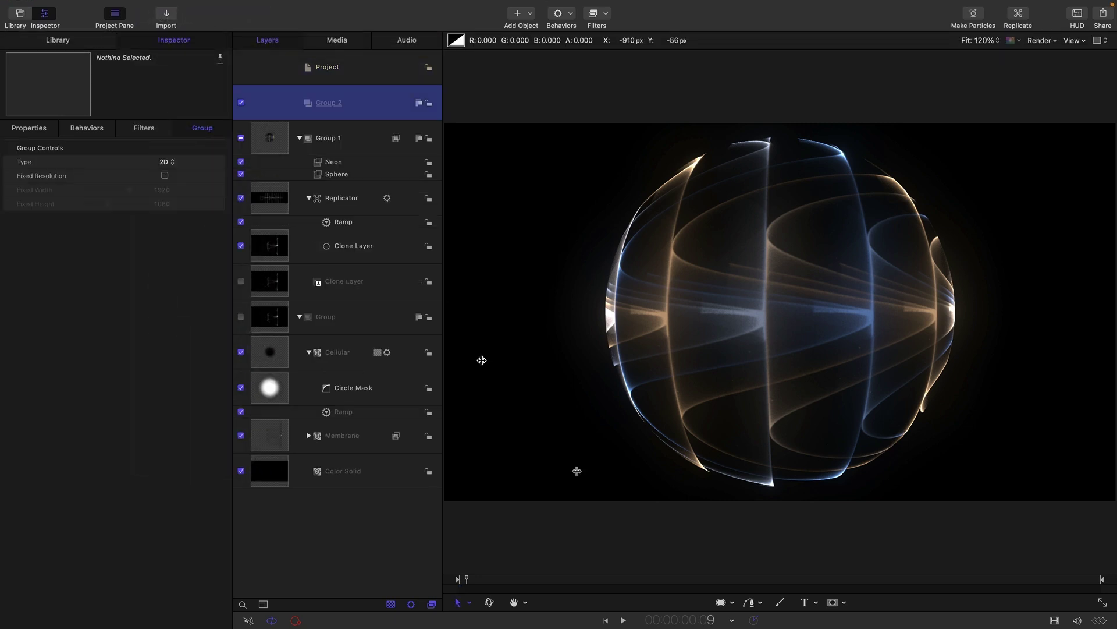
click(732, 606)
click(744, 564)
mouse_move(783, 305)
mouse_down()
mouse_move(829, 352)
mouse_move(955, 426)
mouse_up()
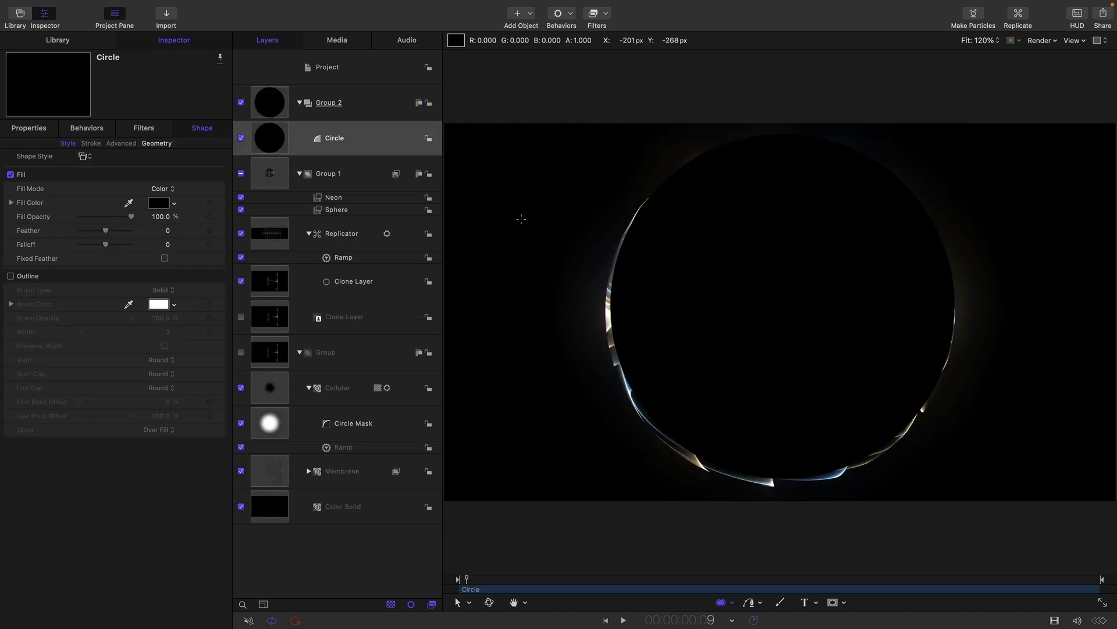
Step: Reset the circle's position to the canvas center and set its radius to match the Sphere filter's radius of 500
click(29, 128)
click(207, 148)
click(140, 152)
click(217, 128)
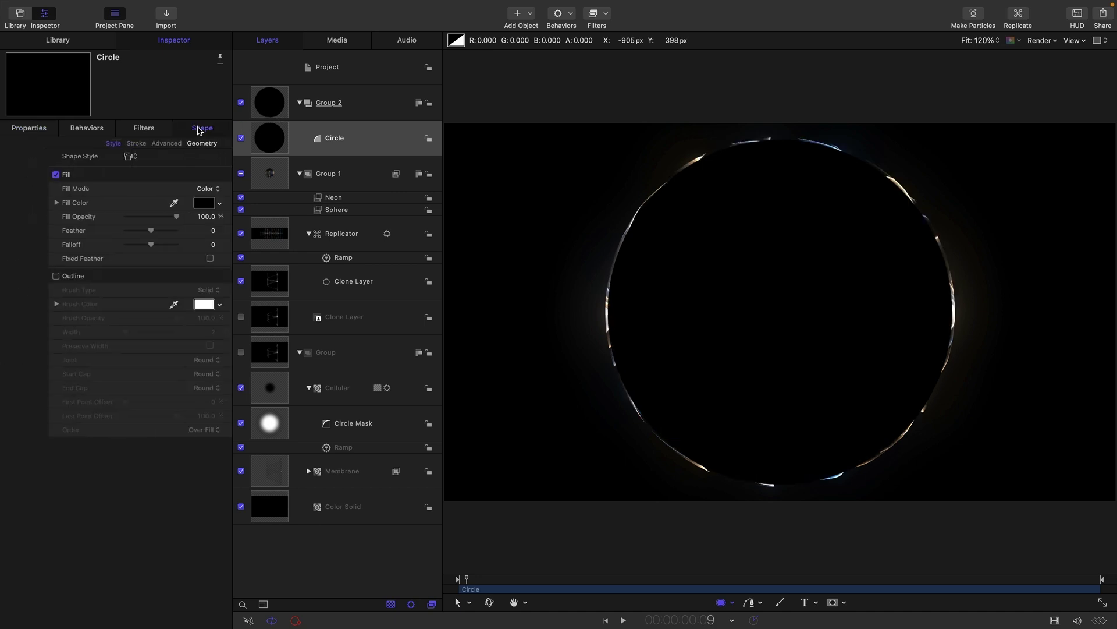
click(157, 188)
text(5000)
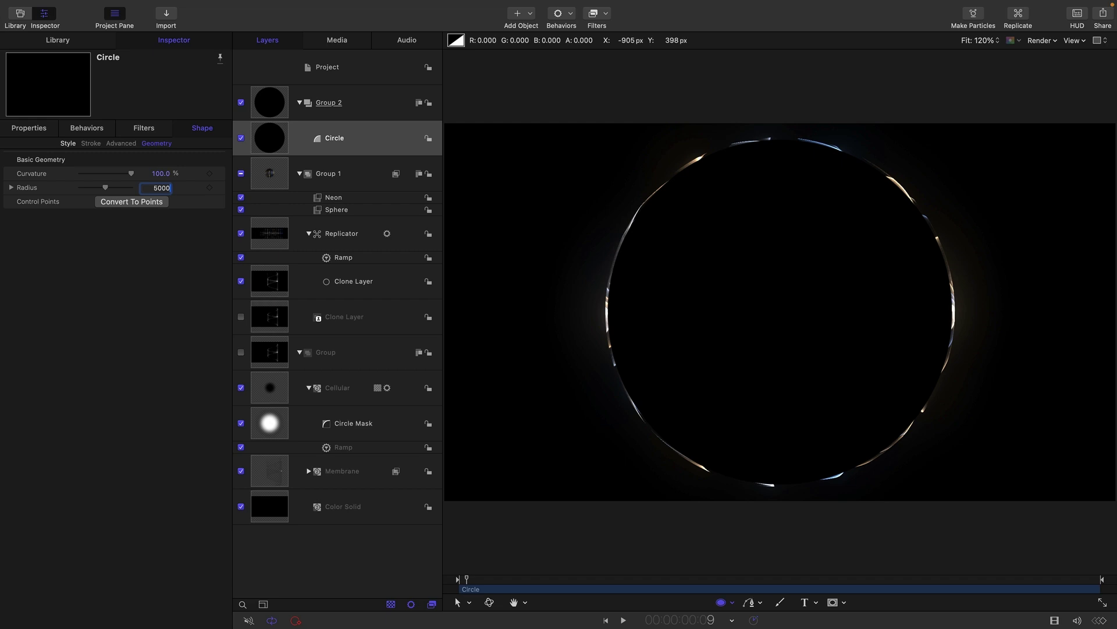
Step: Replace the circle's fill with a white outline of width 12, and hide the Circle layer
click(67, 143)
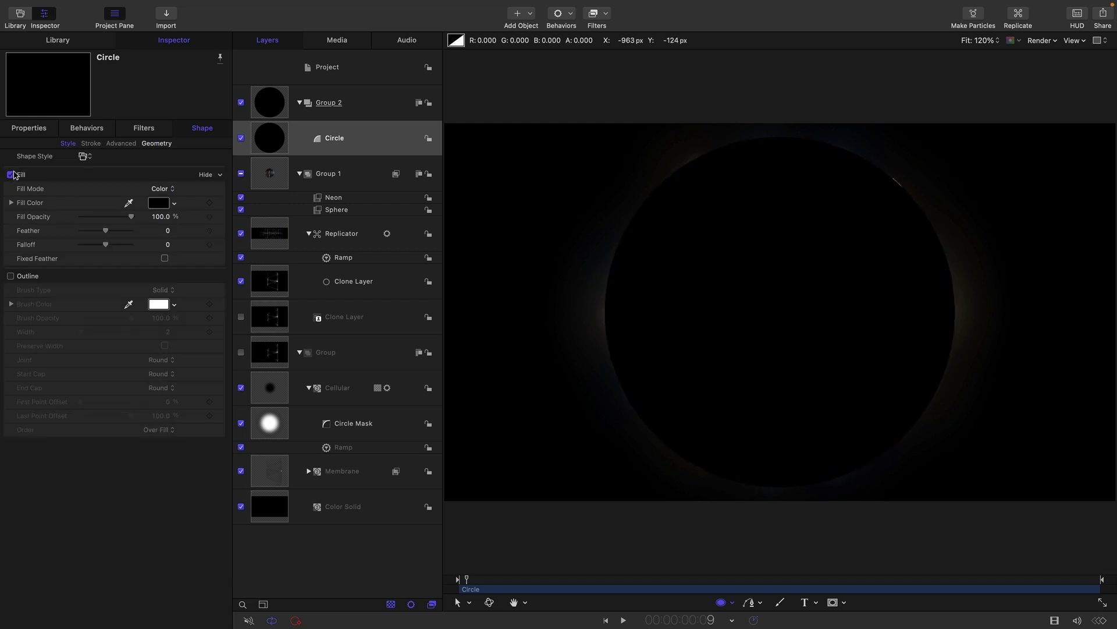
click(11, 175)
click(10, 276)
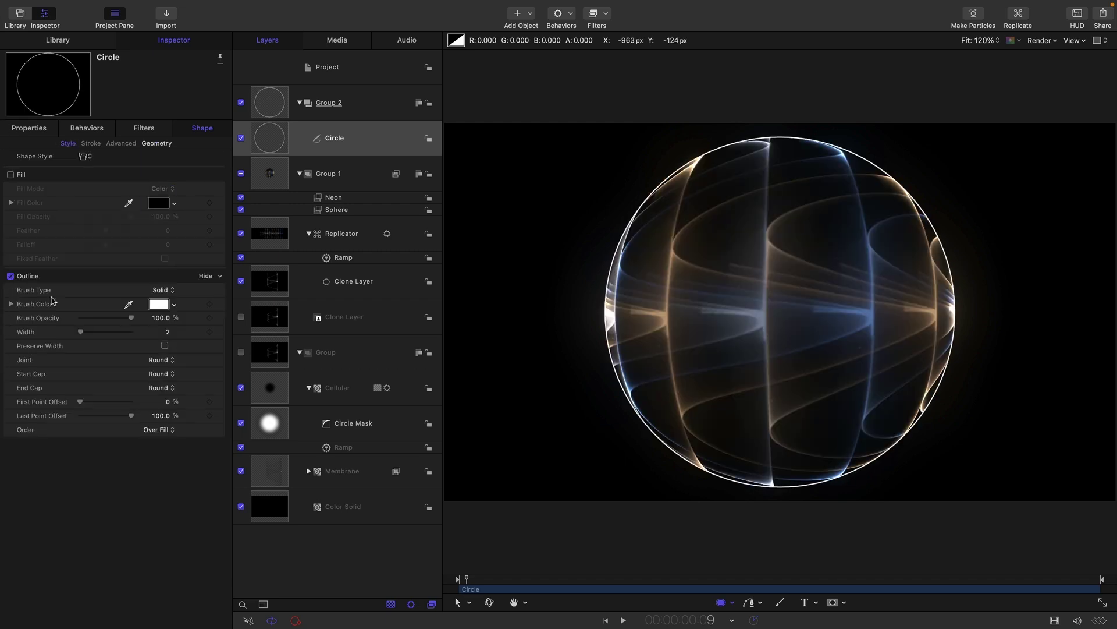
click(169, 332)
text(12)
key(Return)
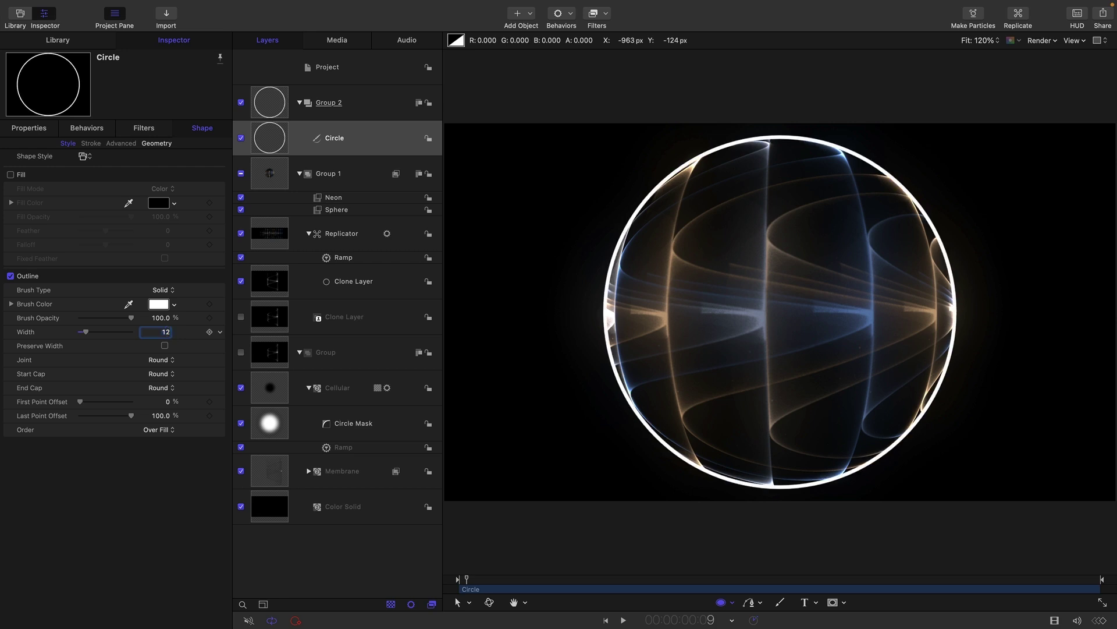
click(241, 139)
Step: Add a Compound Blur filter to Group 1 and assign the Circle layer as its blur map
click(269, 175)
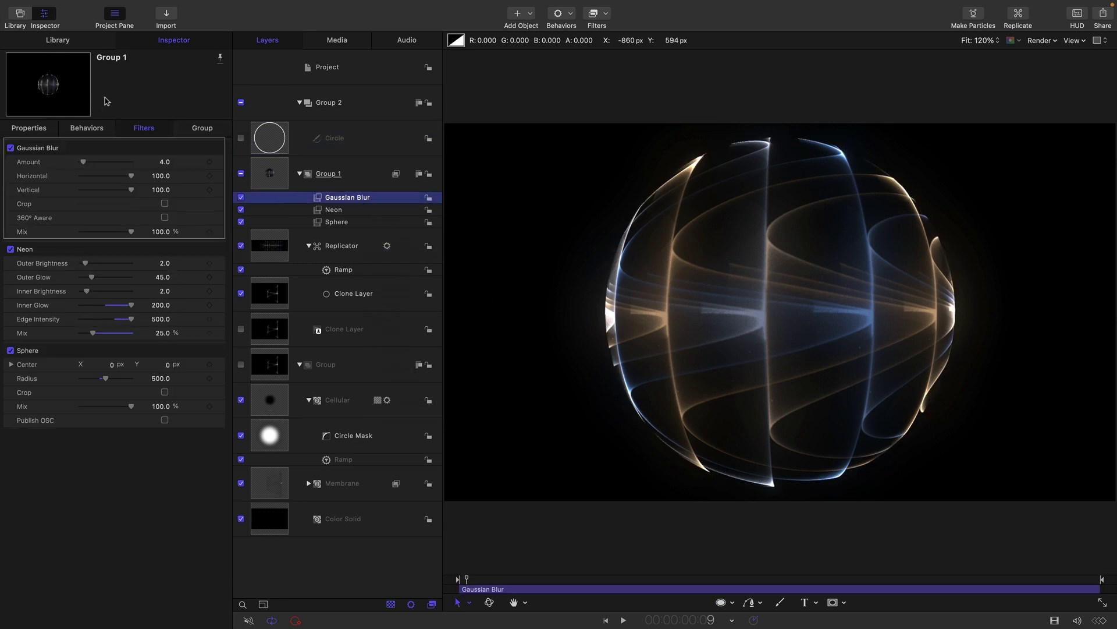
click(600, 17)
mouse_move(610, 47)
click(698, 72)
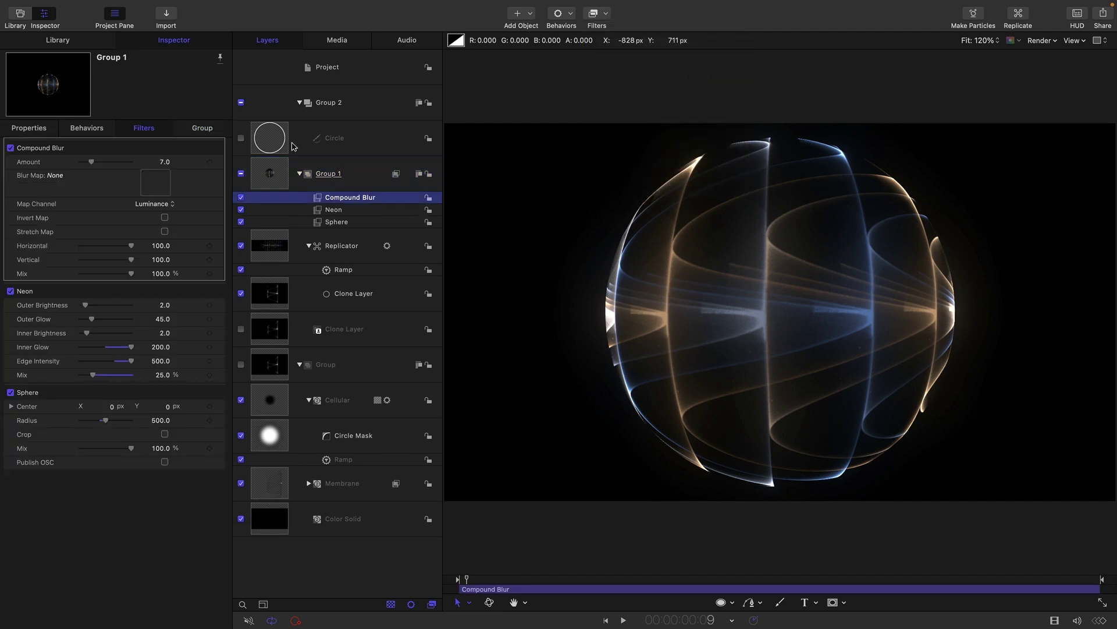
drag(281, 135, 152, 187)
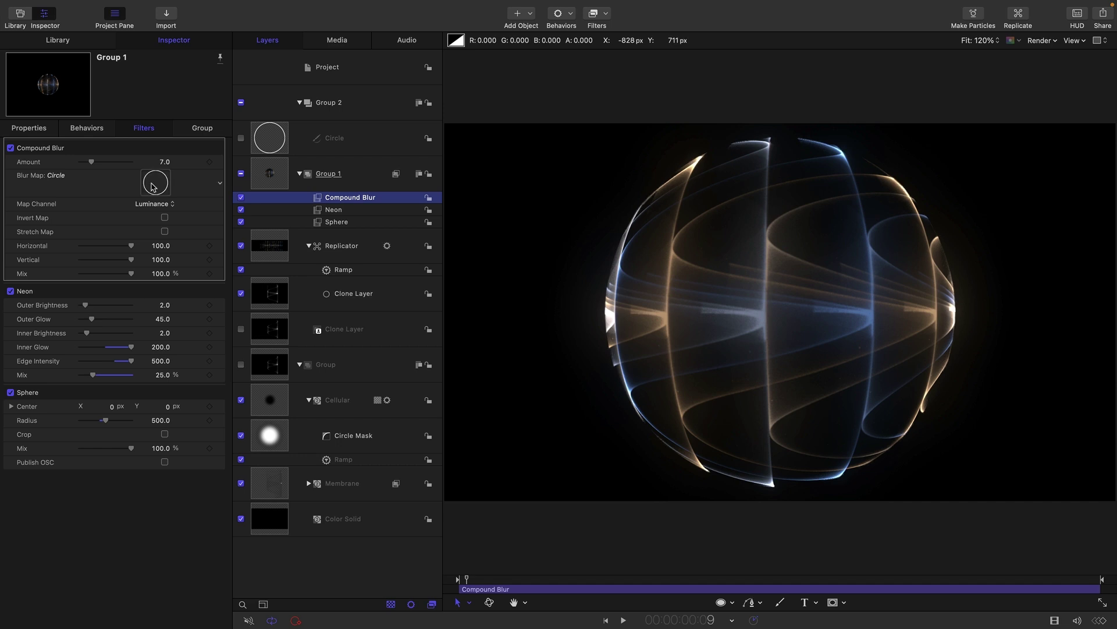
Step: Set the Compound Blur amount to 16 and toggle the filter off and on to compare the orb's edges
click(166, 161)
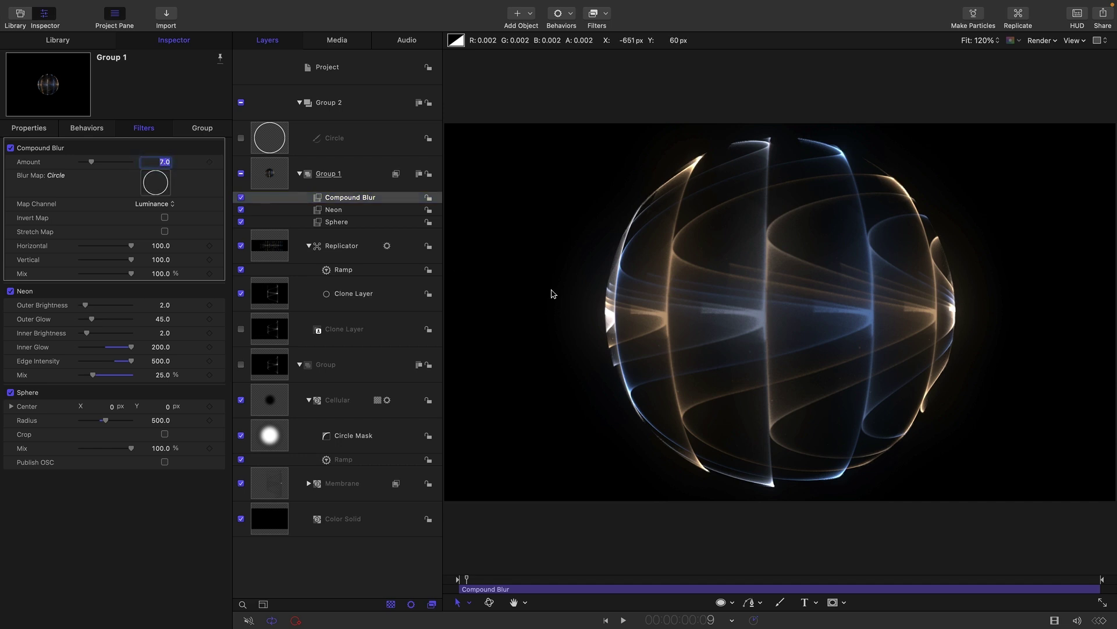
text(16)
key(Return)
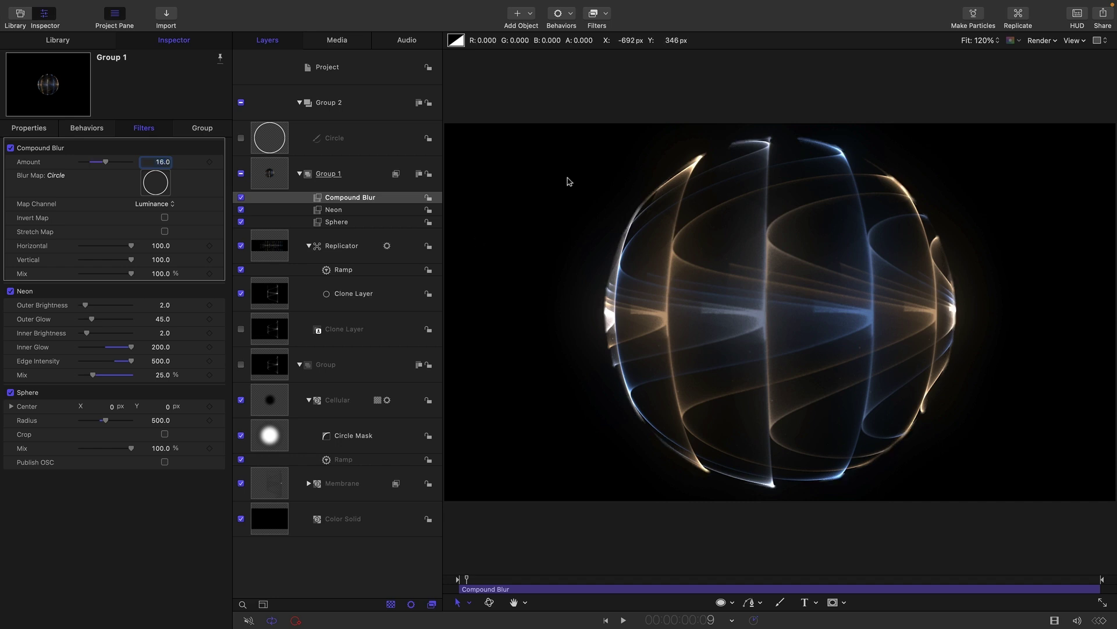
key(super+equal)
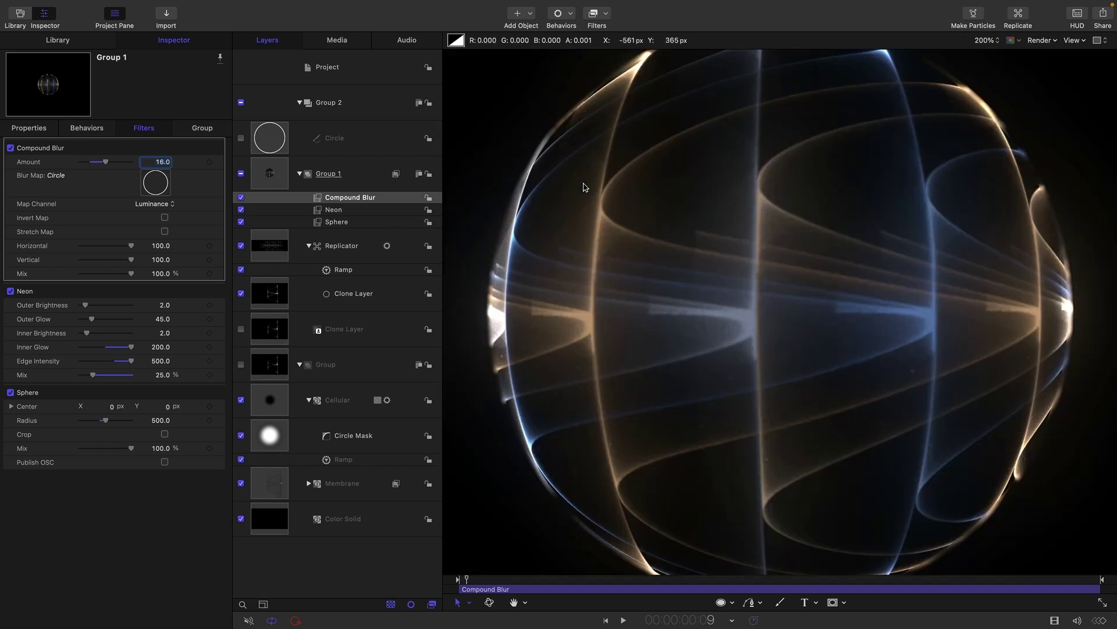
click(241, 198)
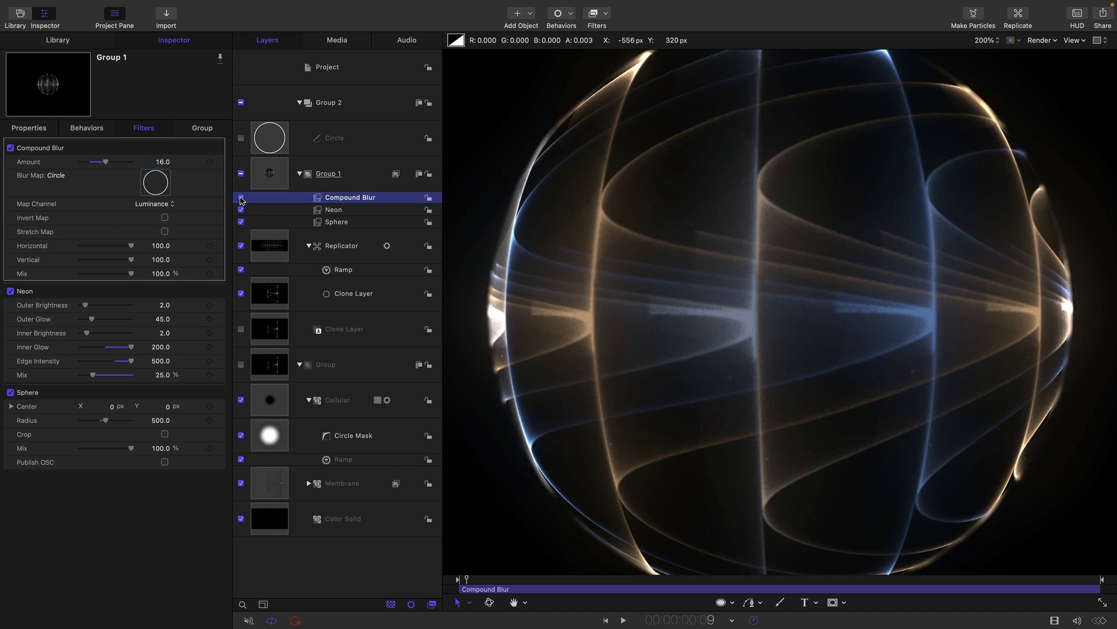
click(241, 198)
key(alt+z)
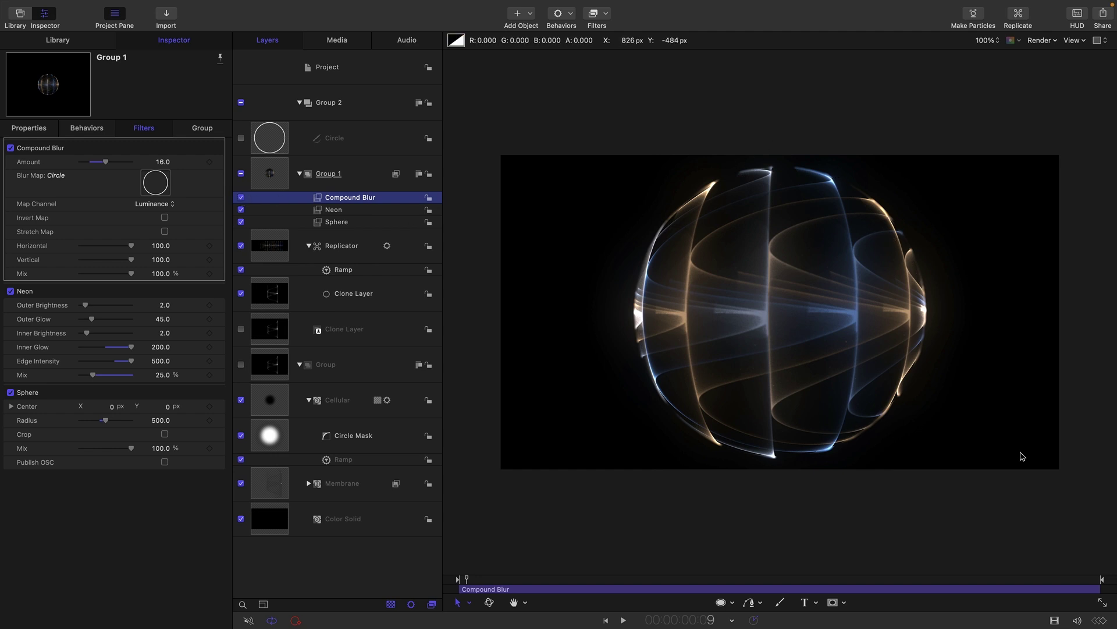
Step: Enable Fixed Resolution on Group 1 and add a Color Curves filter above its Compound Blur
click(271, 175)
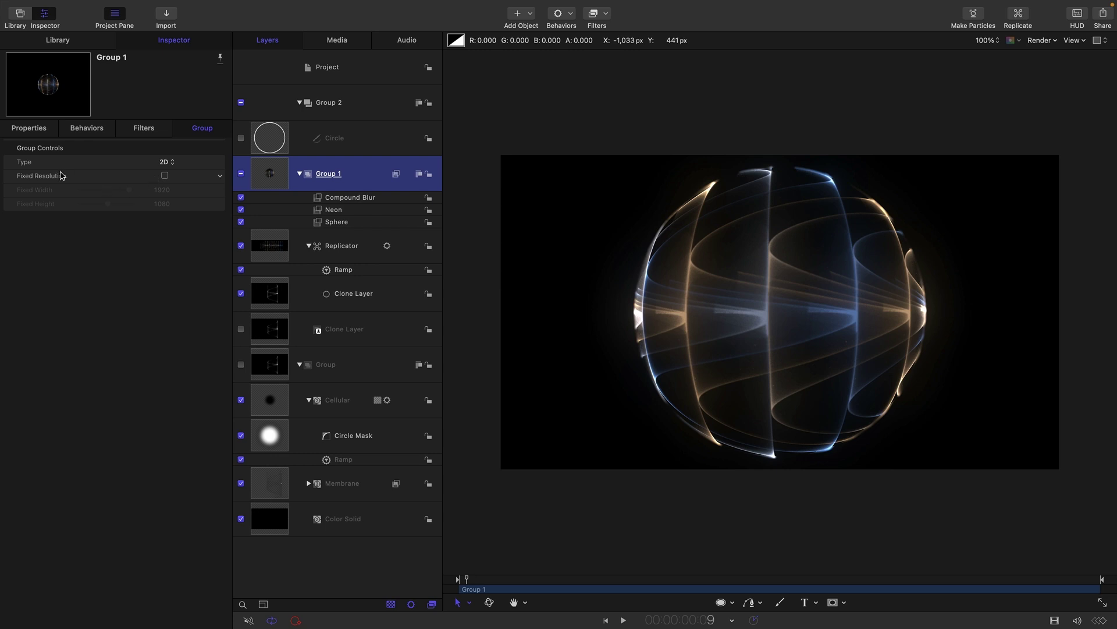
click(166, 176)
click(356, 199)
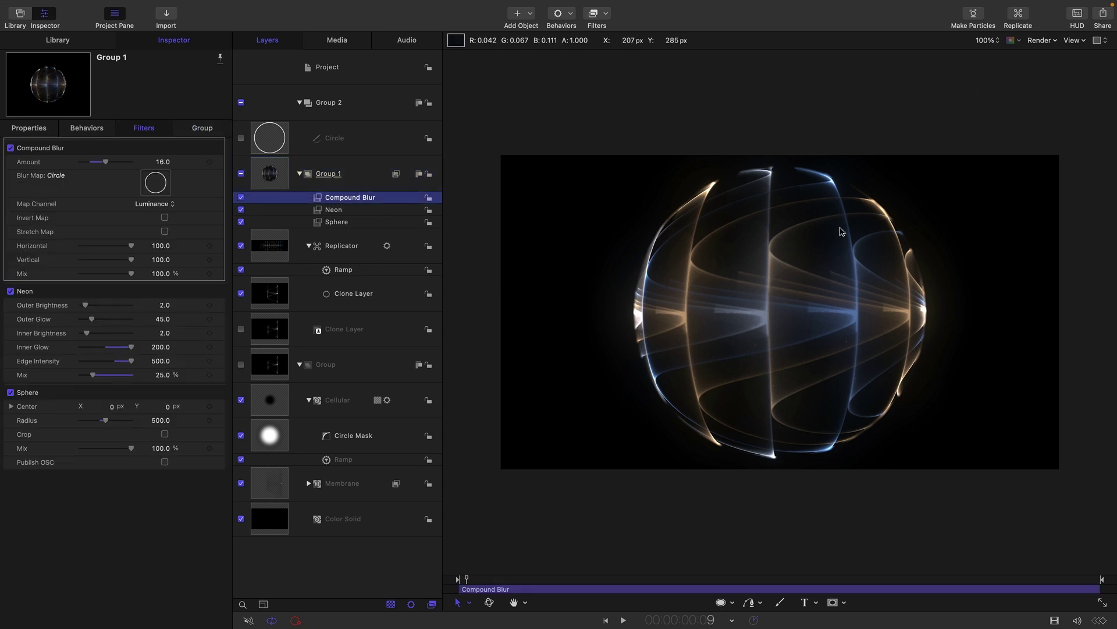
click(607, 15)
mouse_move(604, 76)
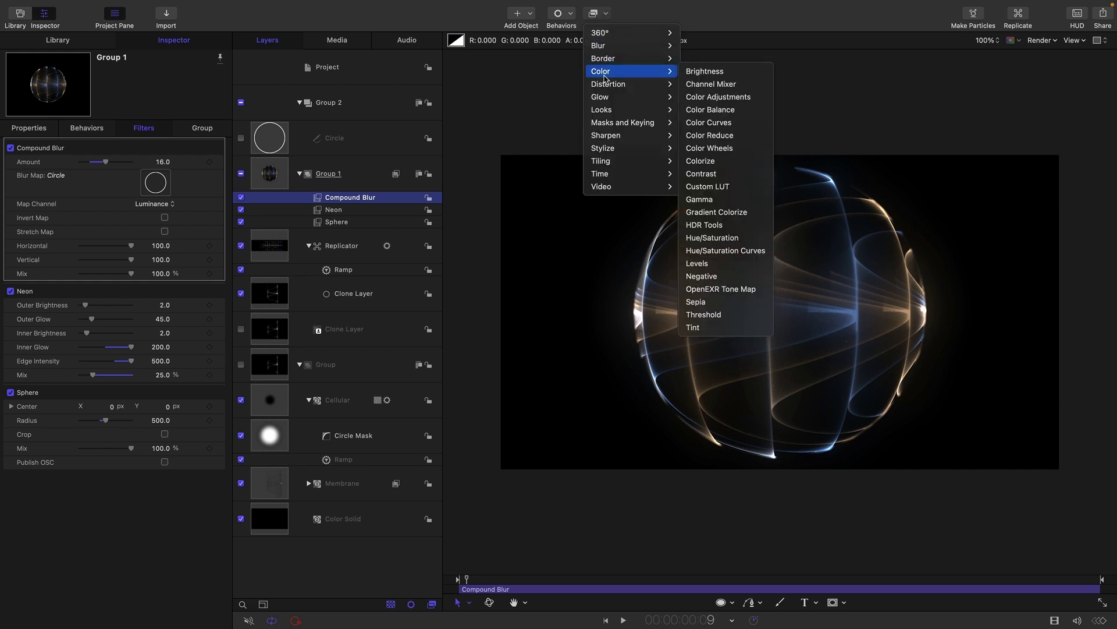
click(710, 123)
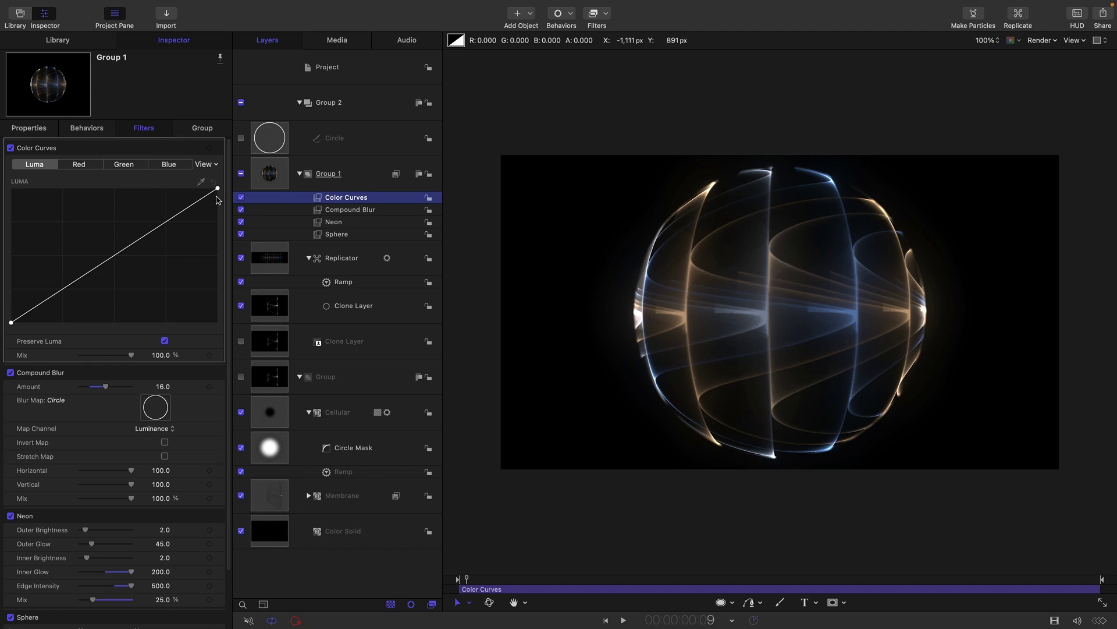
Step: Brighten the luma, blue and green color curves by pulling their white points inward, moving the green one least
drag(217, 192, 165, 188)
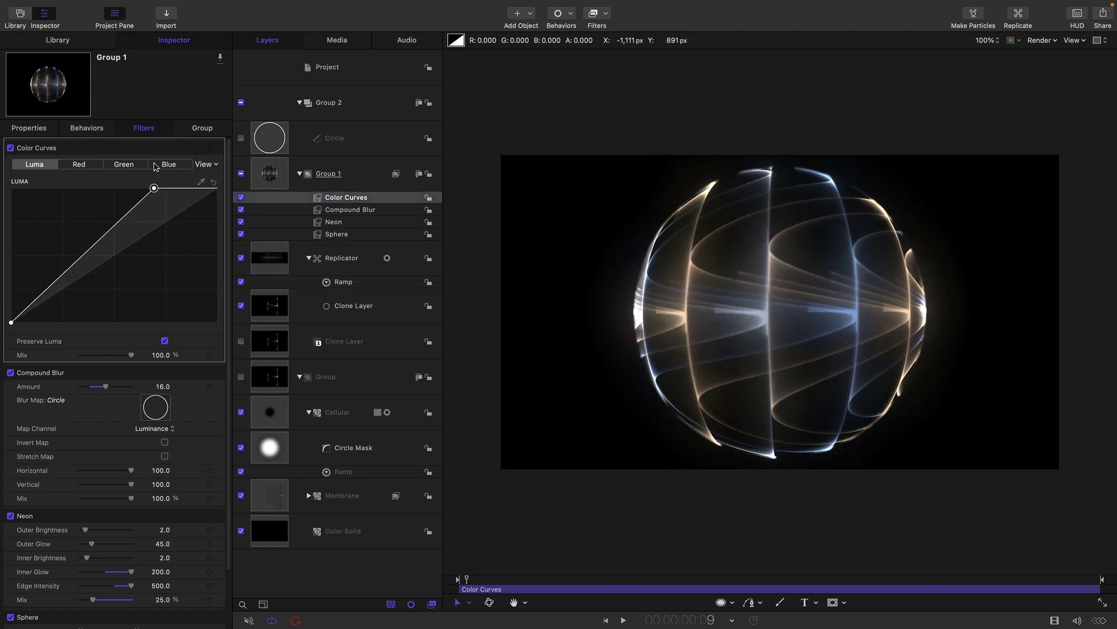
click(167, 165)
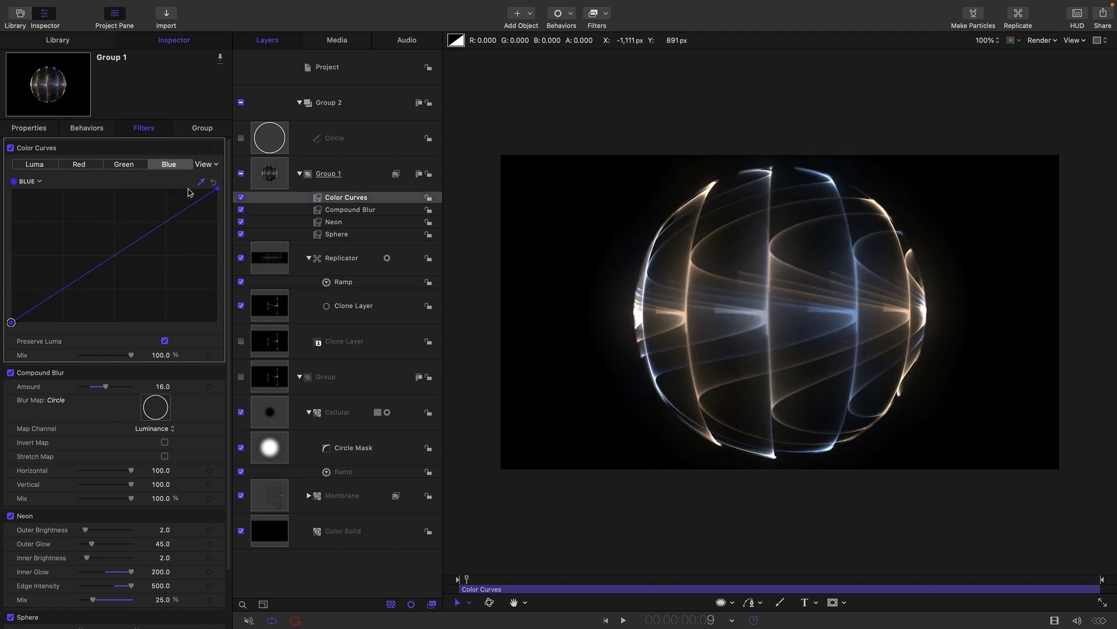
drag(220, 192, 176, 188)
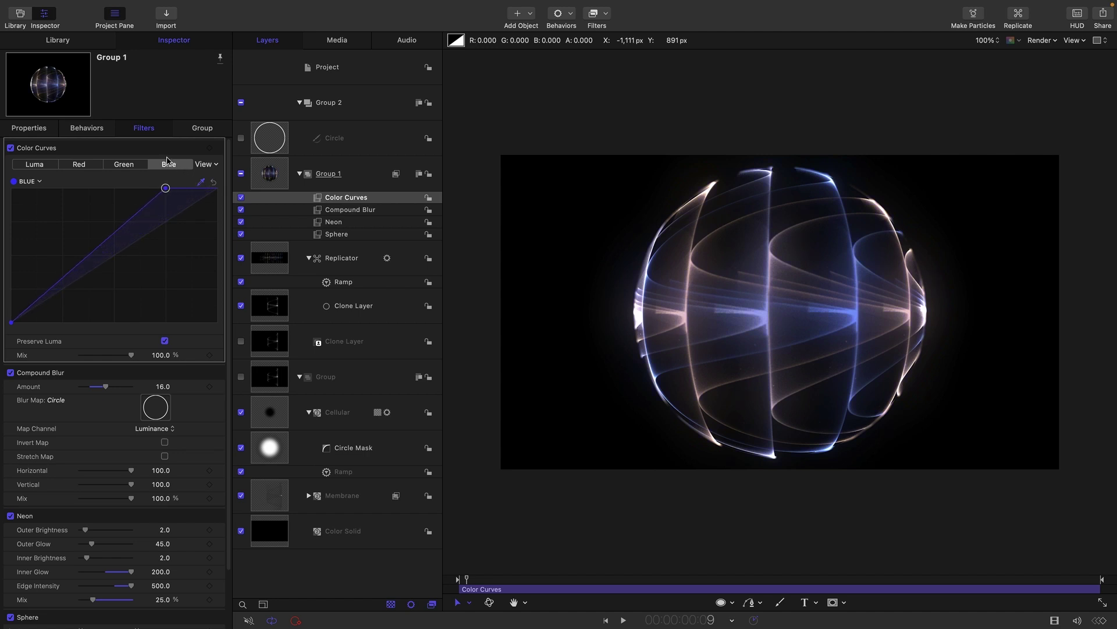
click(124, 164)
drag(217, 189, 194, 188)
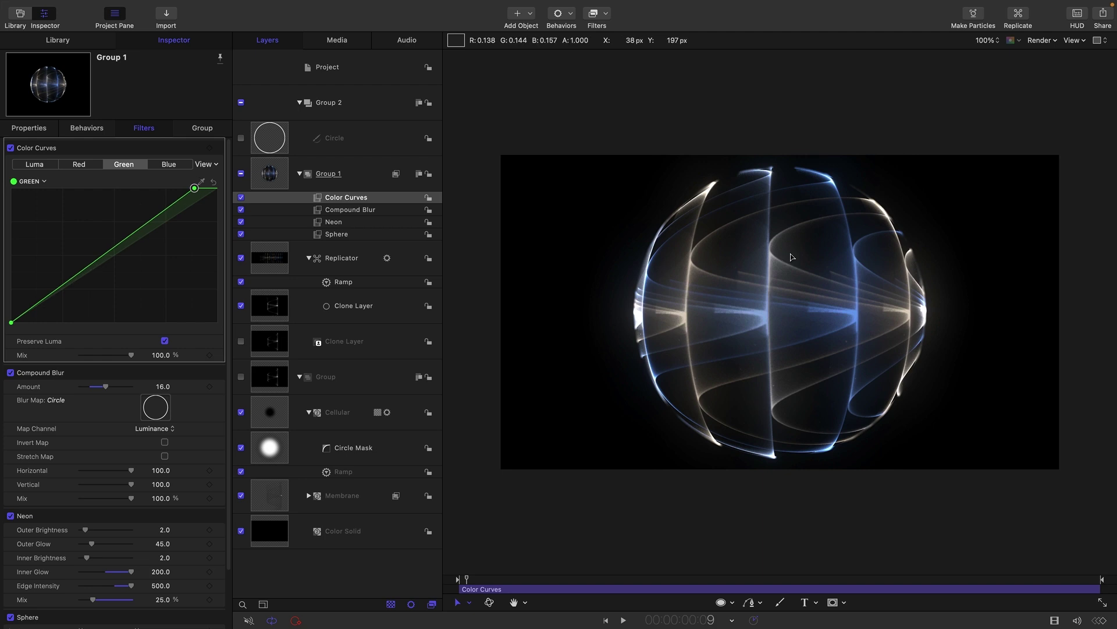
key(shift+z)
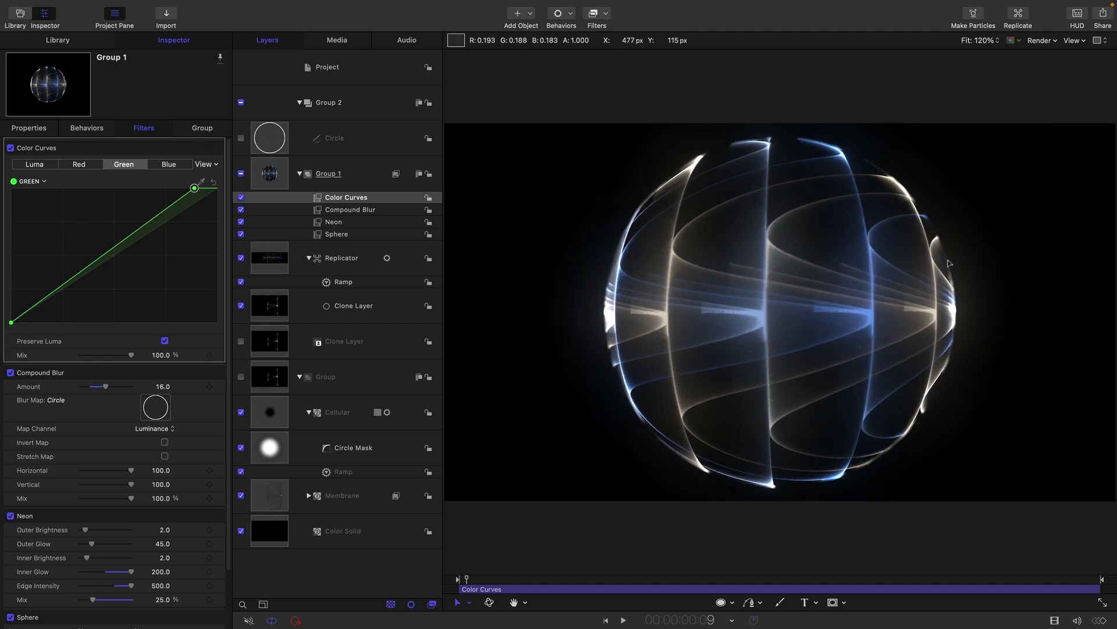
Step: Duplicate the hidden Circle layer and make the copy visible
click(265, 142)
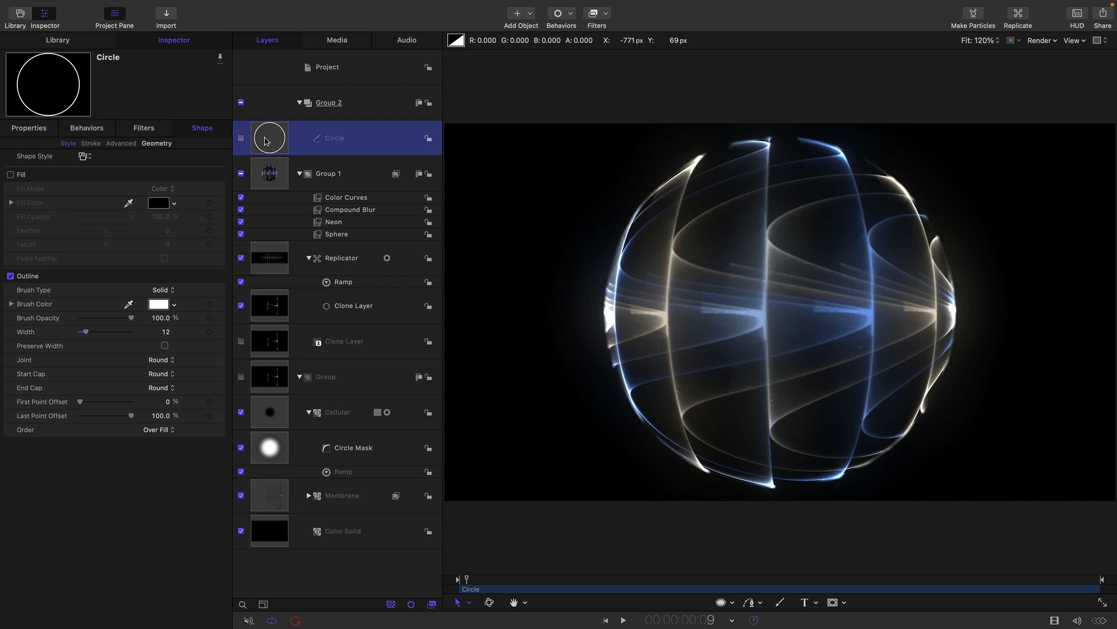
right_click(266, 141)
click(287, 184)
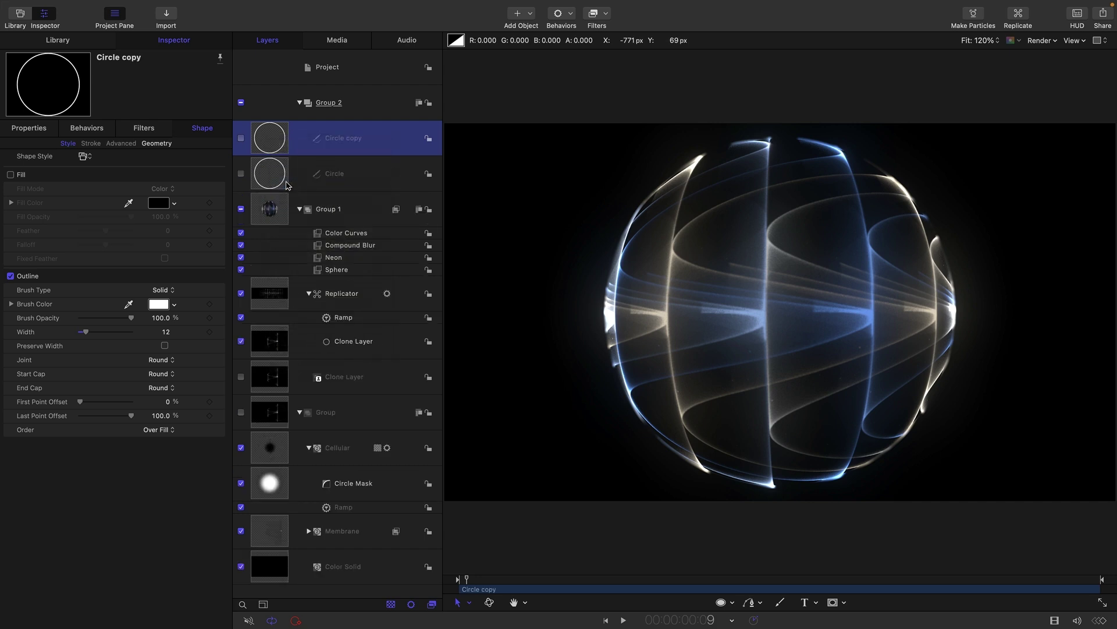
click(241, 138)
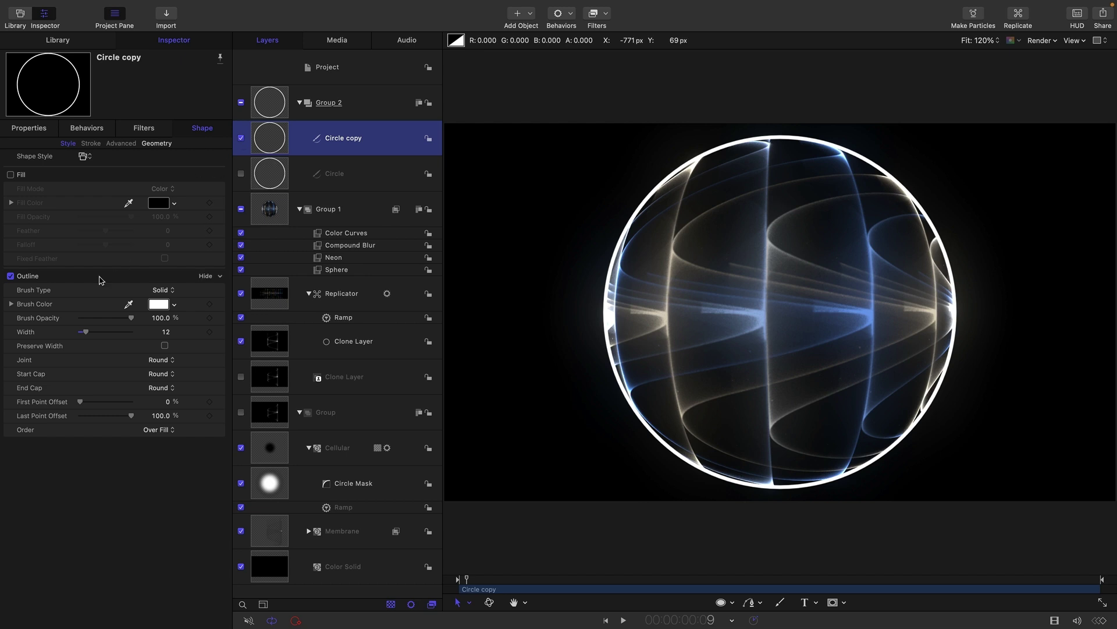
Step: Turn off the circle copy's outline and fill it with the Grayscale gradient preset
click(10, 276)
click(10, 175)
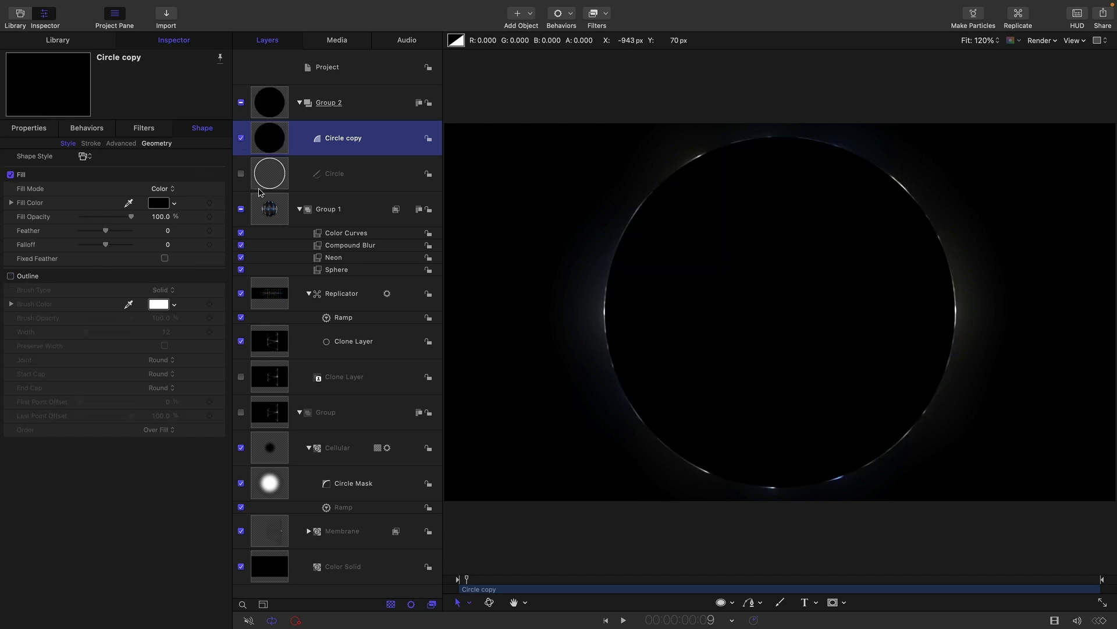
click(167, 189)
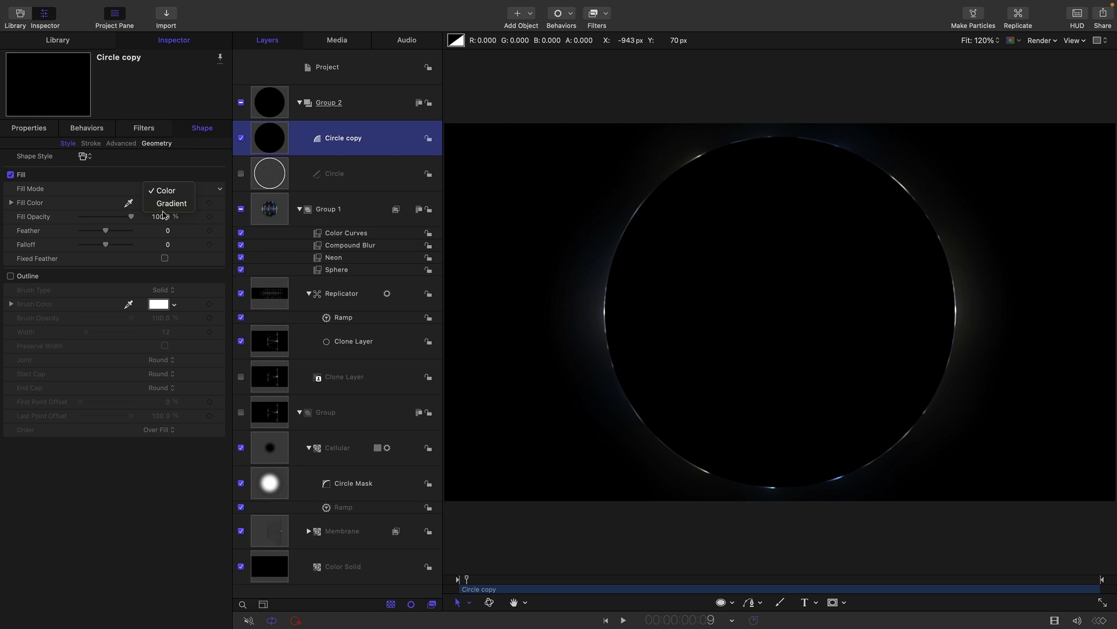
click(166, 203)
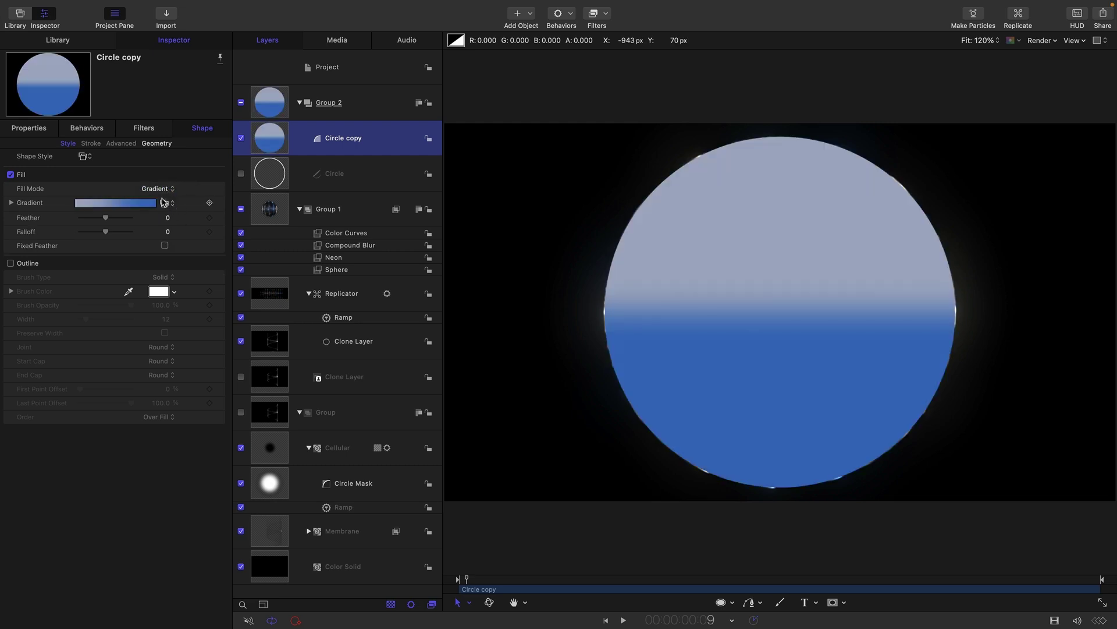
click(165, 203)
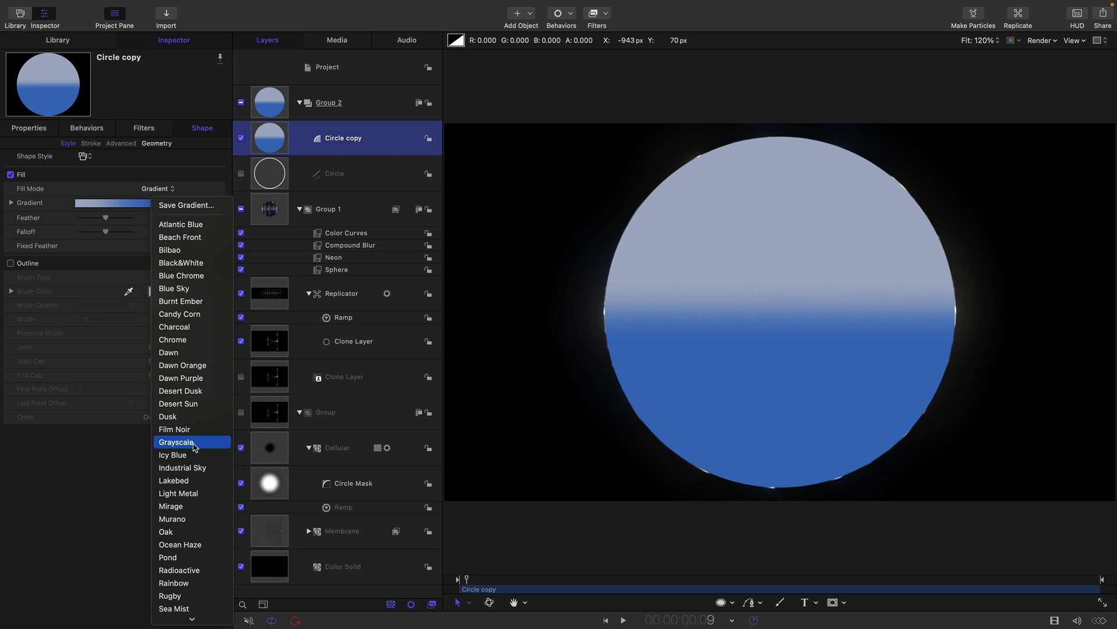
click(195, 447)
Step: Make the first color stop of the circle copy's gradient pure white and switch the gradient type to Radial
click(11, 203)
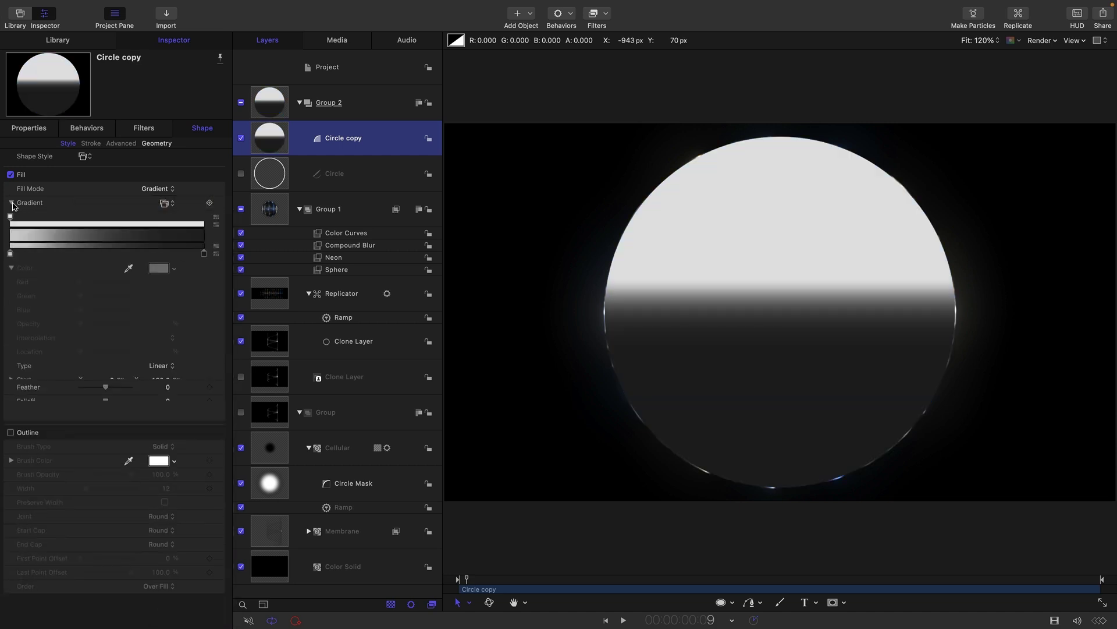
double_click(10, 254)
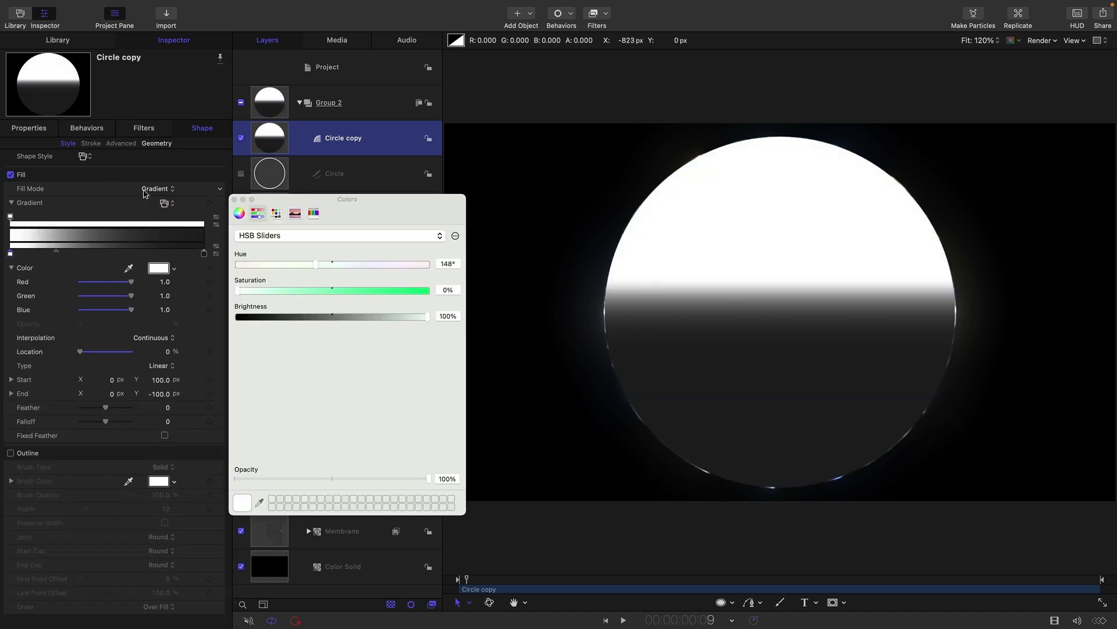
click(234, 200)
click(161, 365)
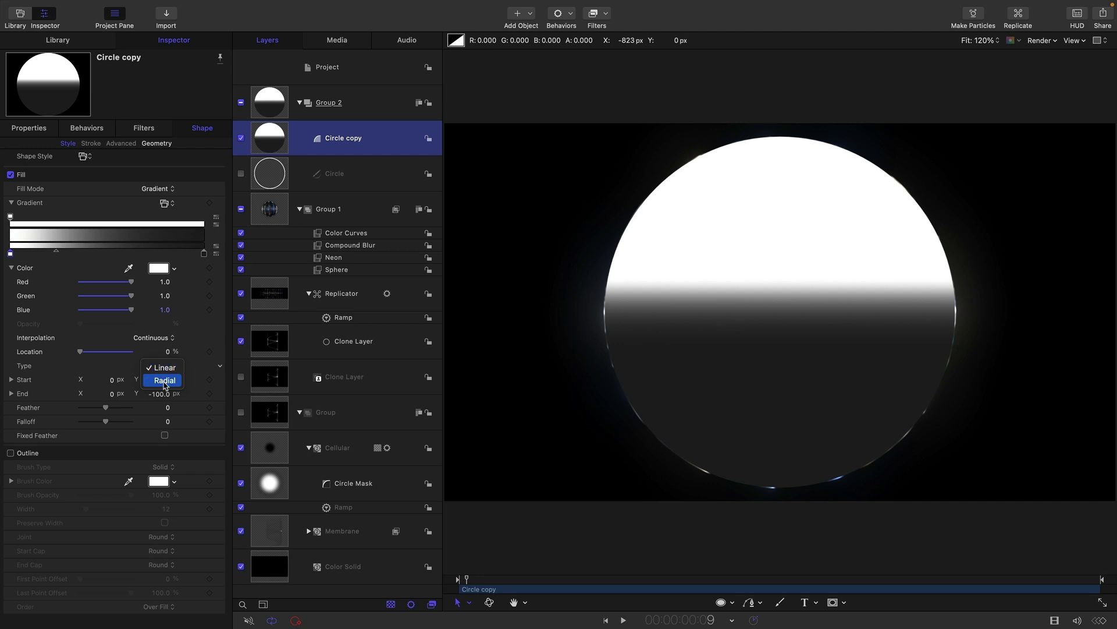
click(165, 381)
Step: Set the radial gradient's start Y to 540 px and its end Y to -540 px
double_click(160, 380)
text(540)
key(Return)
key(Tab)
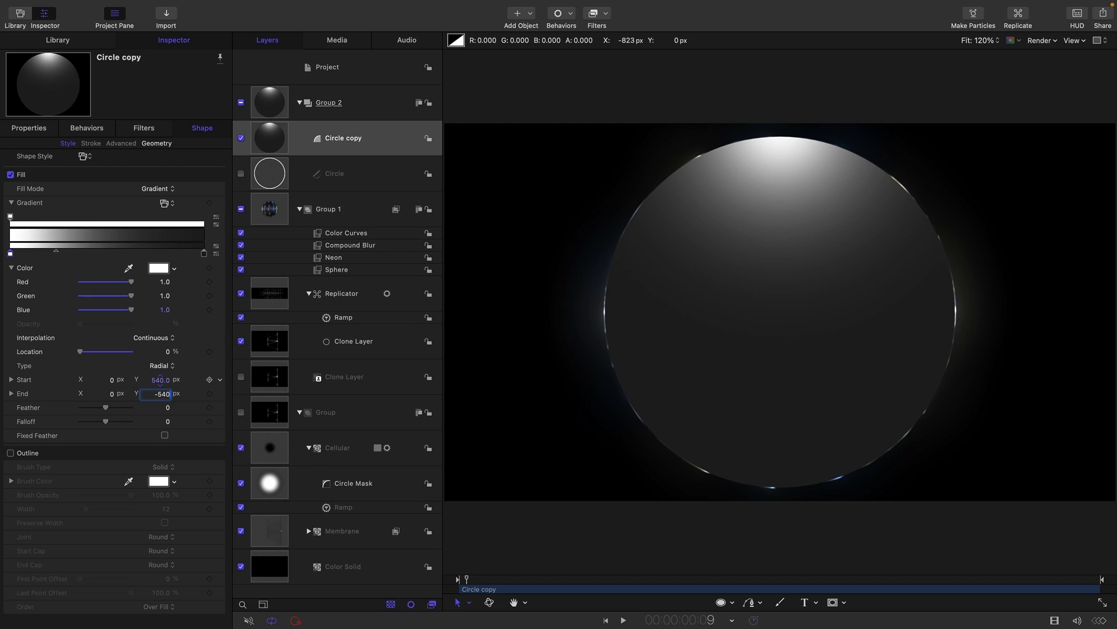
text(-540)
key(Return)
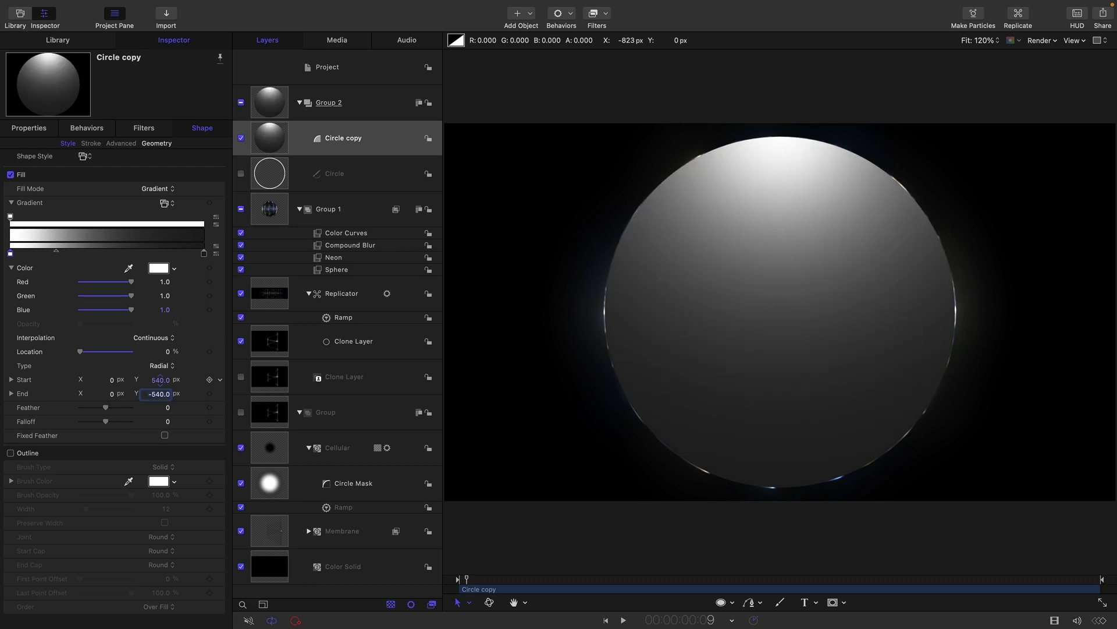
Step: Set the circle copy's blend mode to Multiply and its opacity to 65% while playing the animation
click(35, 129)
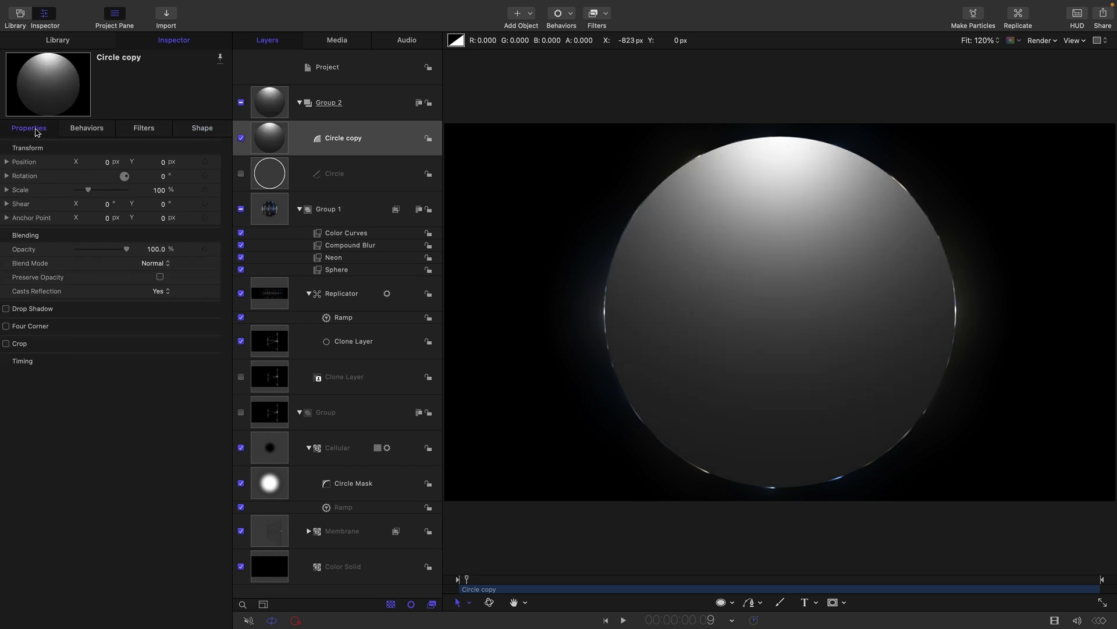
click(154, 269)
click(172, 313)
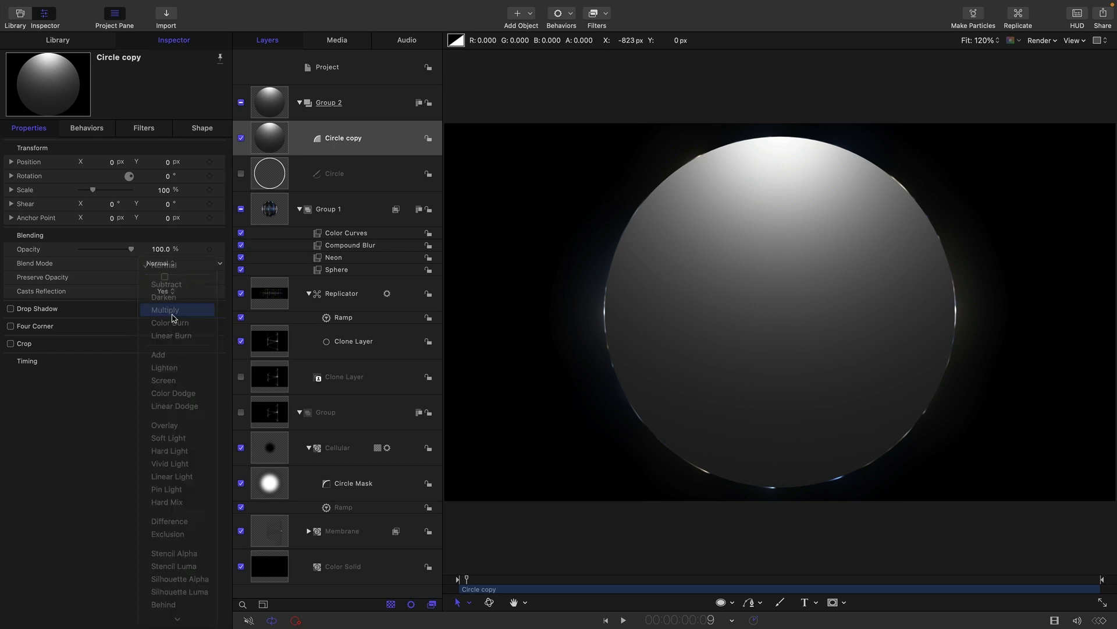
click(623, 620)
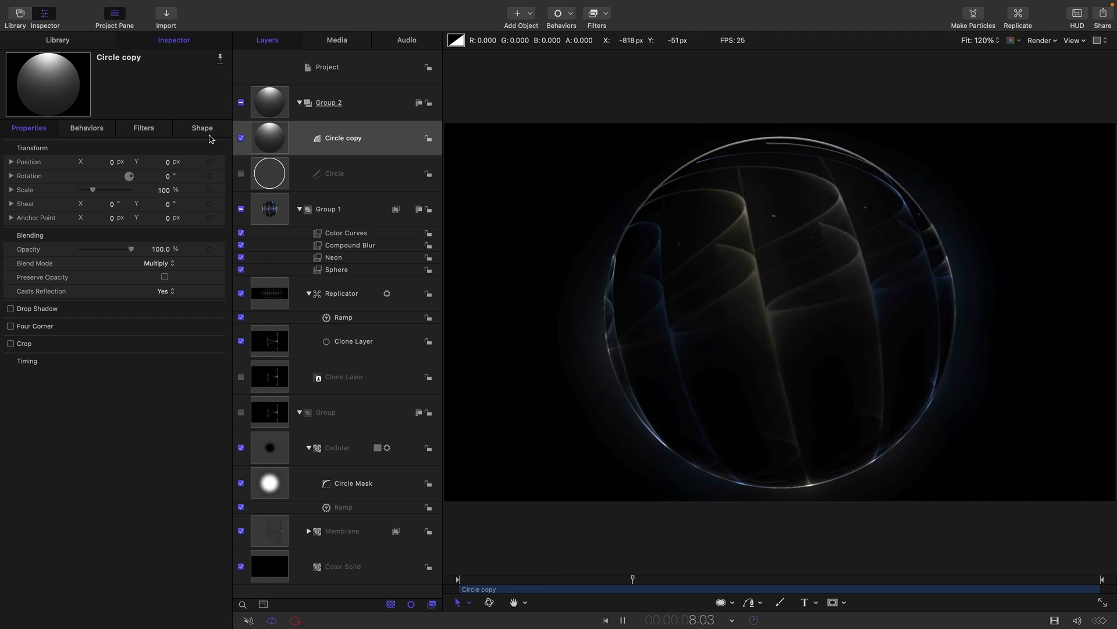
click(159, 250)
text(65)
key(Return)
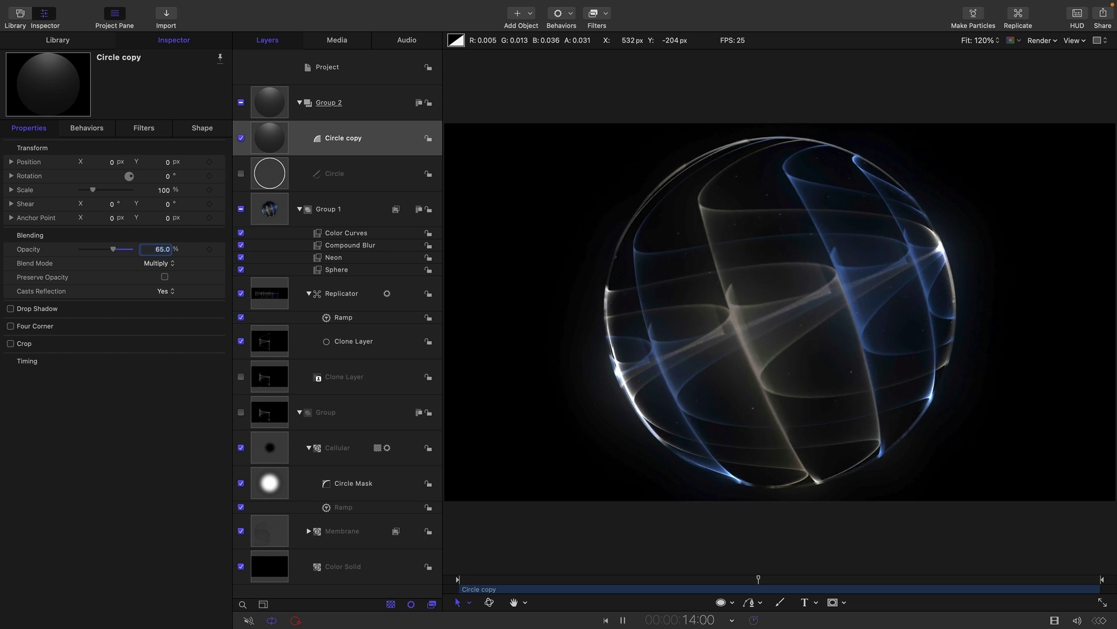
Step: Compare the orb with and without the circle copy, and shift its gradient's midpoint toward the dark stop
click(241, 138)
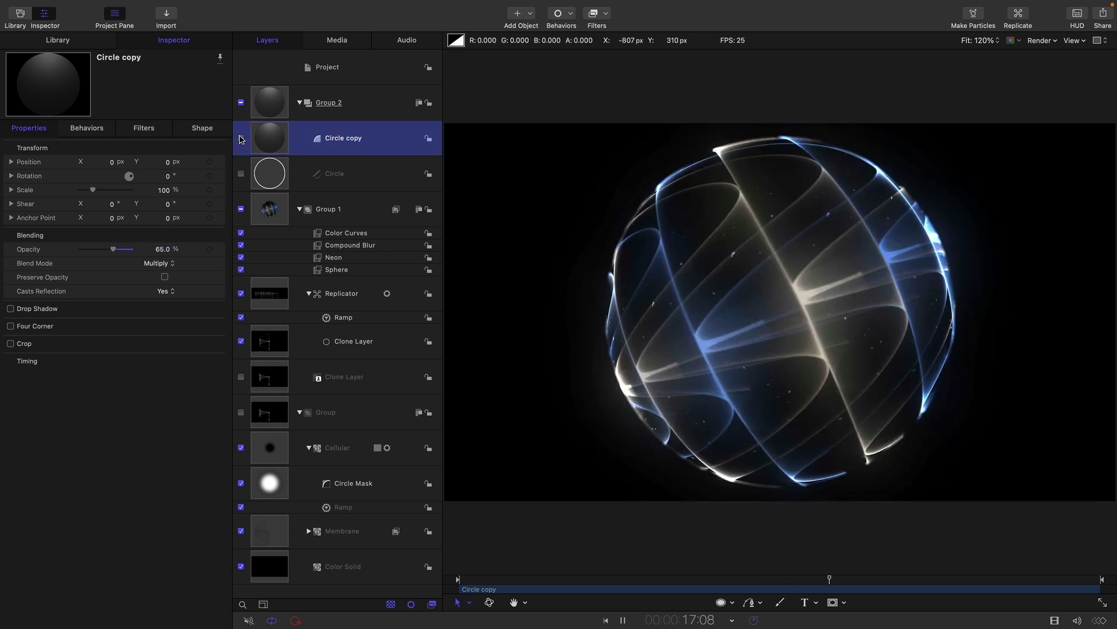
click(241, 138)
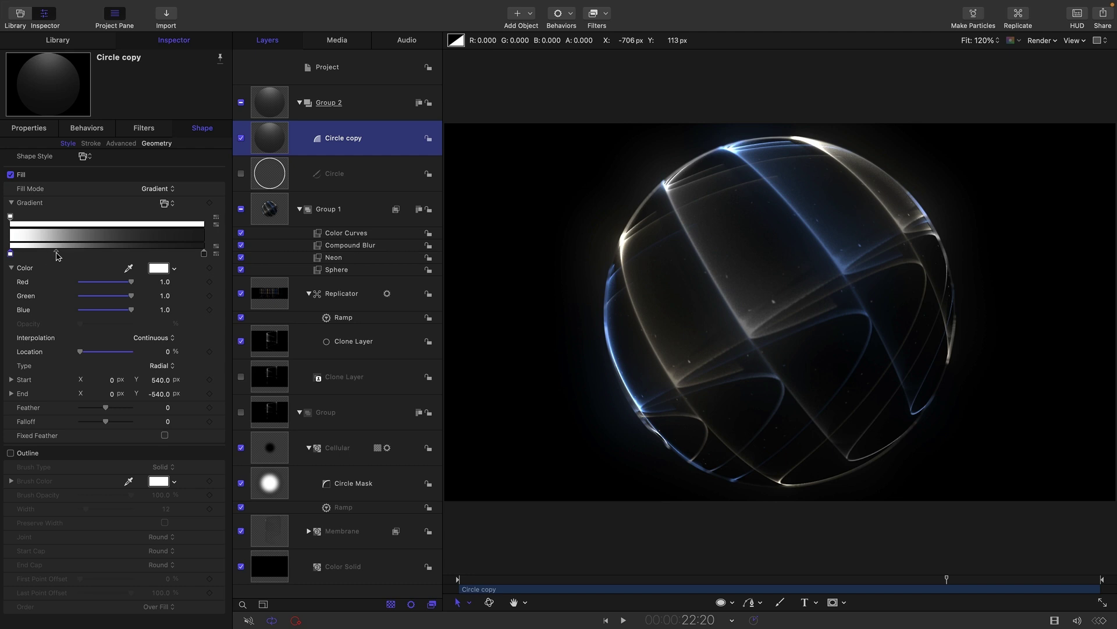
click(56, 254)
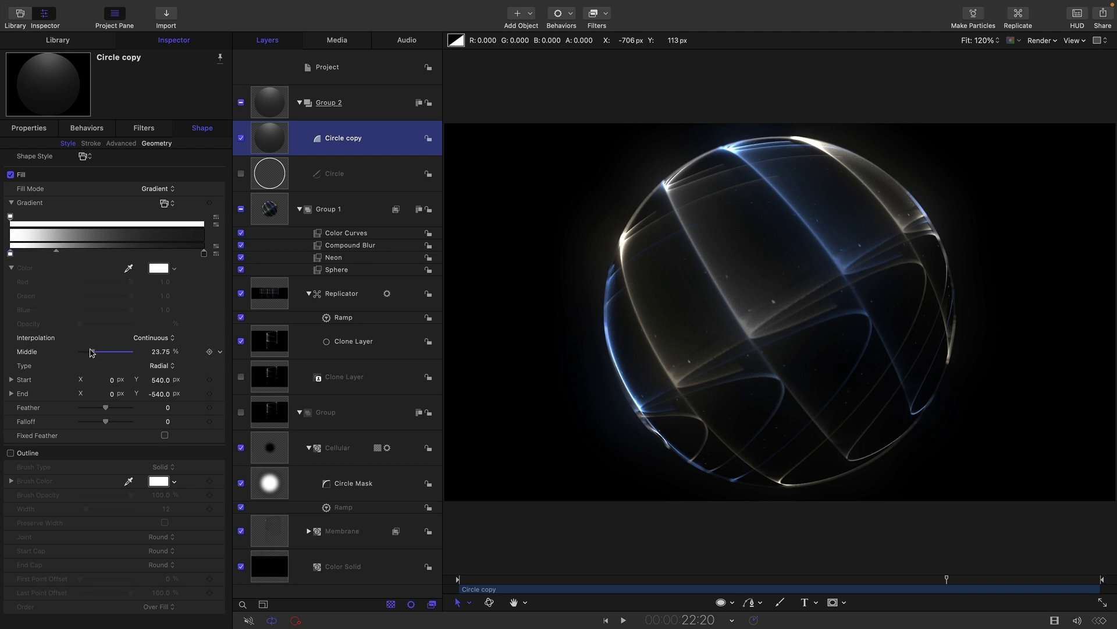
mouse_move(93, 353)
mouse_down()
mouse_move(126, 352)
mouse_move(112, 351)
mouse_up()
click(158, 352)
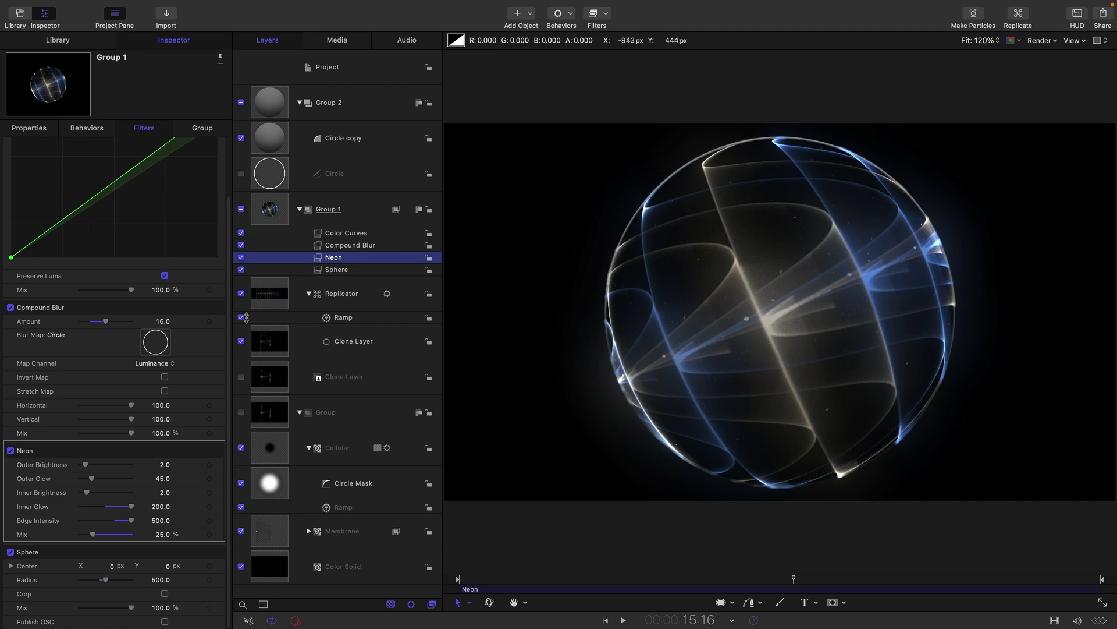
Step: Raise the Neon filter's Outer Glow on Group 1 to 145 and its Outer Brightness to 8
mouse_move(92, 481)
mouse_down()
mouse_move(132, 478)
mouse_move(89, 465)
mouse_move(103, 464)
mouse_up()
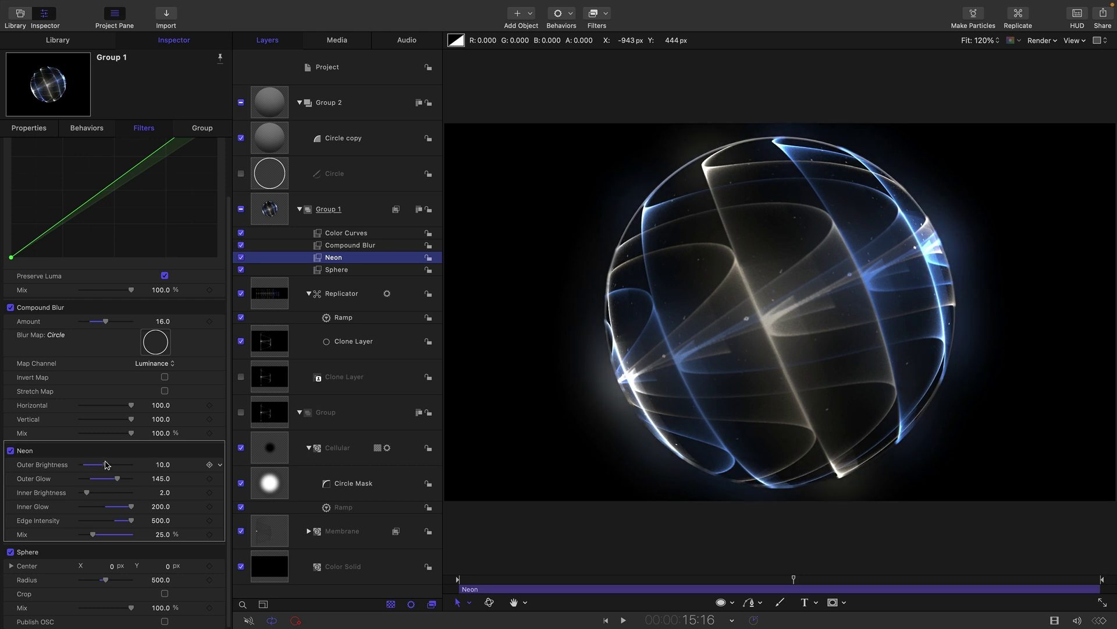
drag(98, 462, 101, 464)
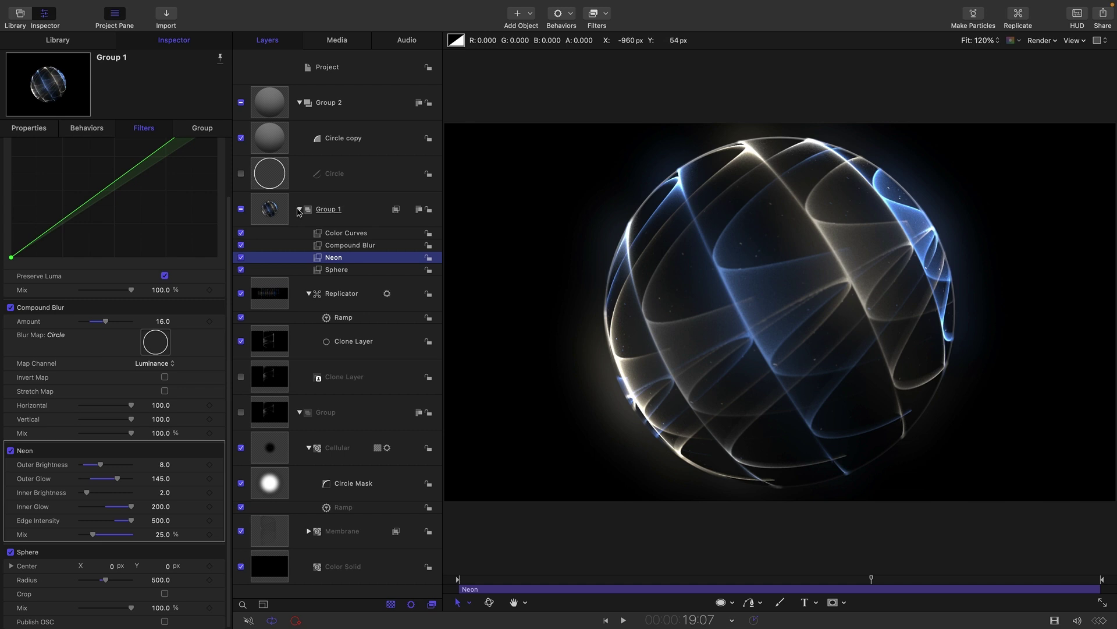
Step: Copy the black Color Solid into a new group of its own and send that group behind all the others
click(299, 209)
click(301, 103)
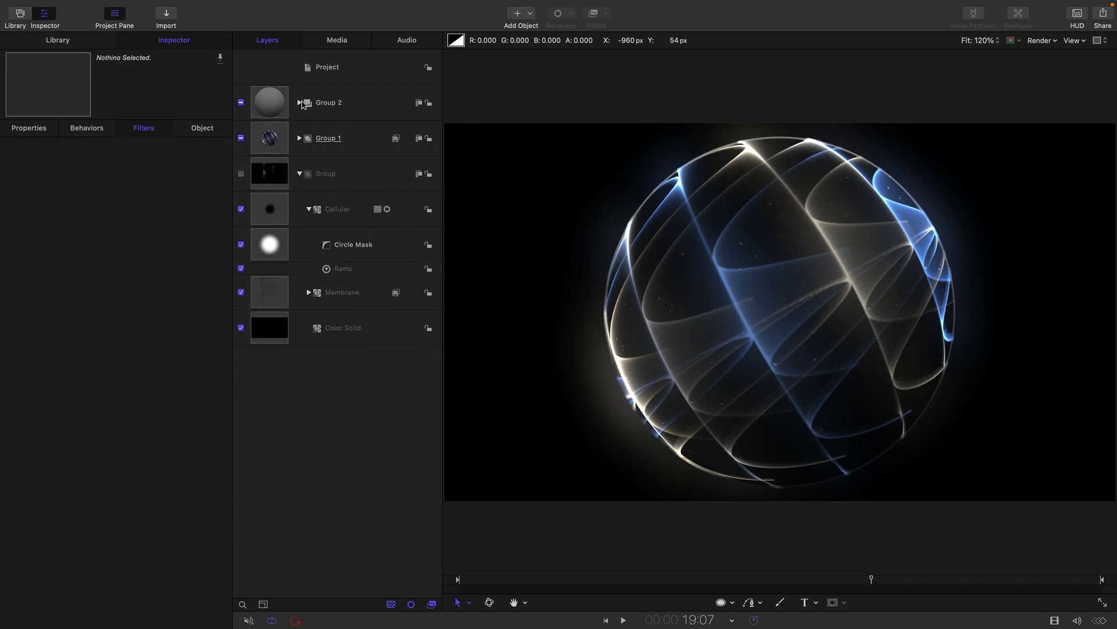
click(270, 333)
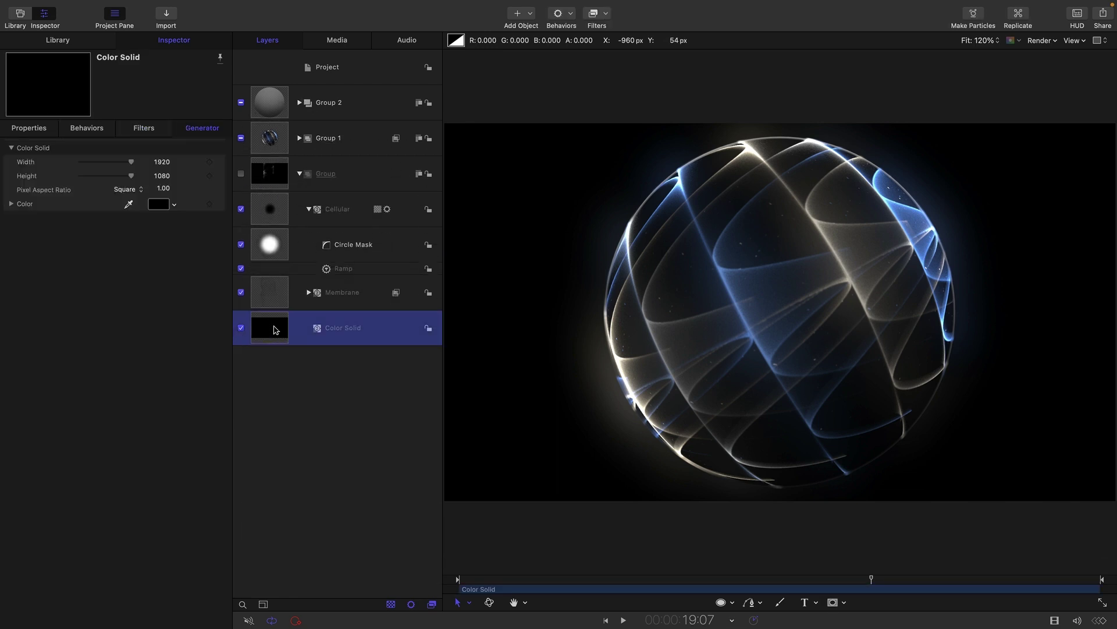
drag(277, 330, 281, 419)
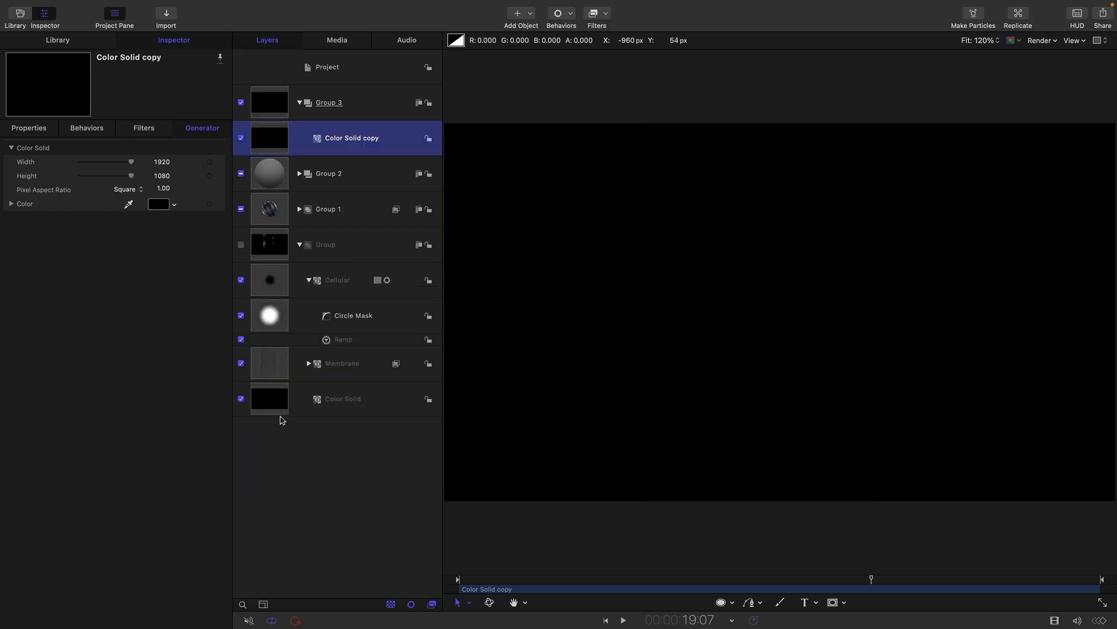
click(283, 100)
key(super+shift+bracketleft)
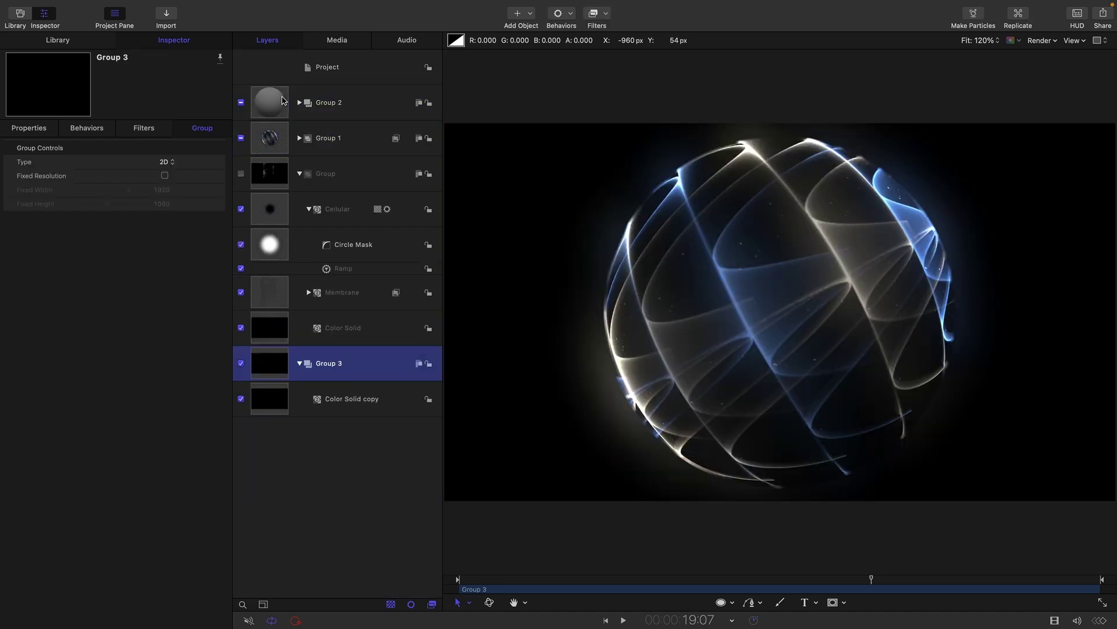
Step: Toggle the black background group off and on to compare its effect on the orb's glow, leaving it enabled
click(241, 364)
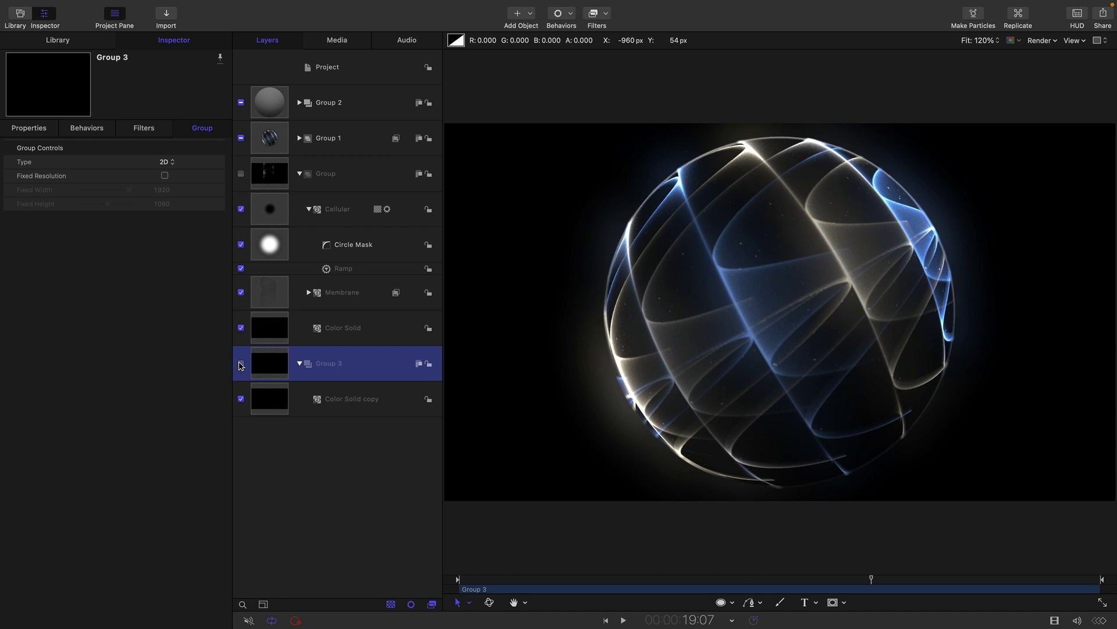
click(241, 364)
click(241, 364)
click(241, 364)
click(241, 364)
click(240, 364)
click(241, 363)
click(240, 364)
click(241, 363)
click(241, 364)
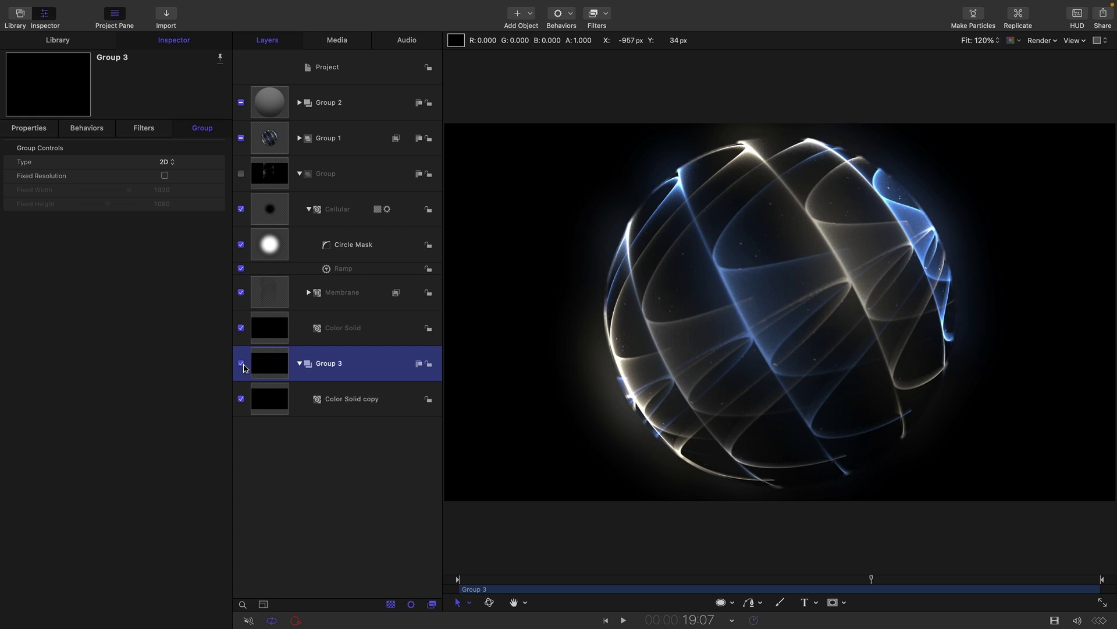
Step: Set the feather of the circle copy in Group 2 to -100
click(299, 104)
click(269, 138)
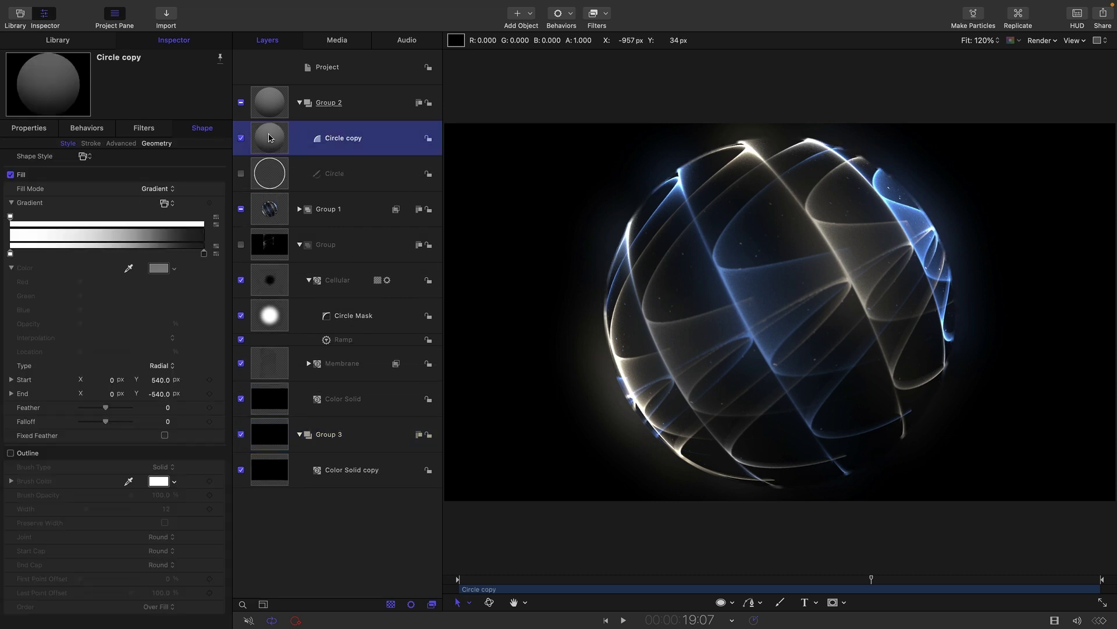
click(168, 408)
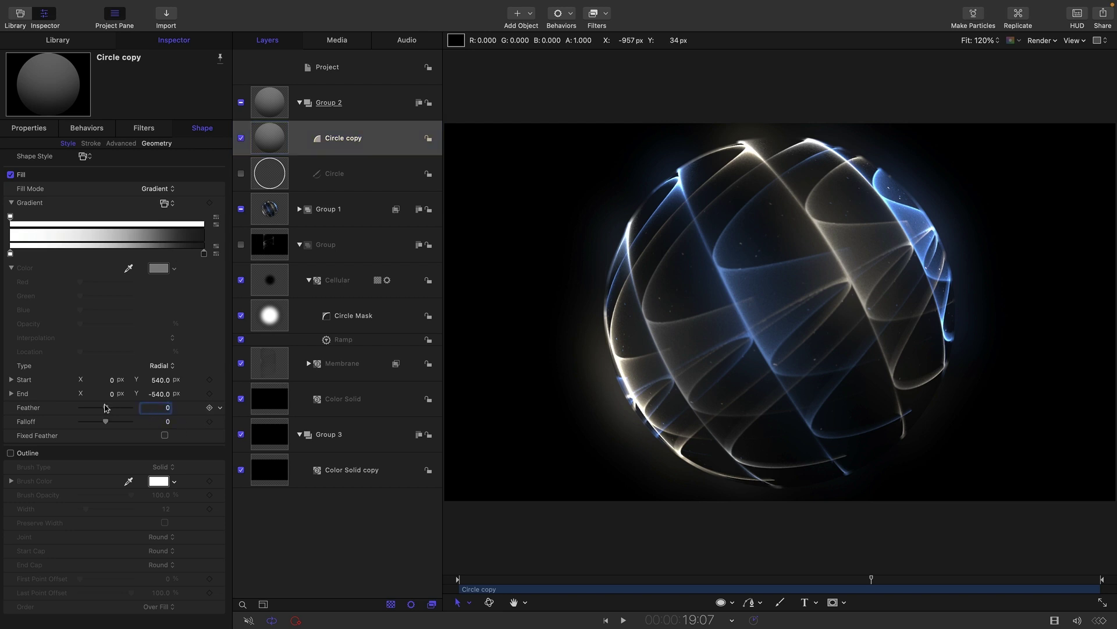
mouse_move(106, 414)
mouse_down()
mouse_move(95, 389)
mouse_move(95, 398)
mouse_up()
text(-100)
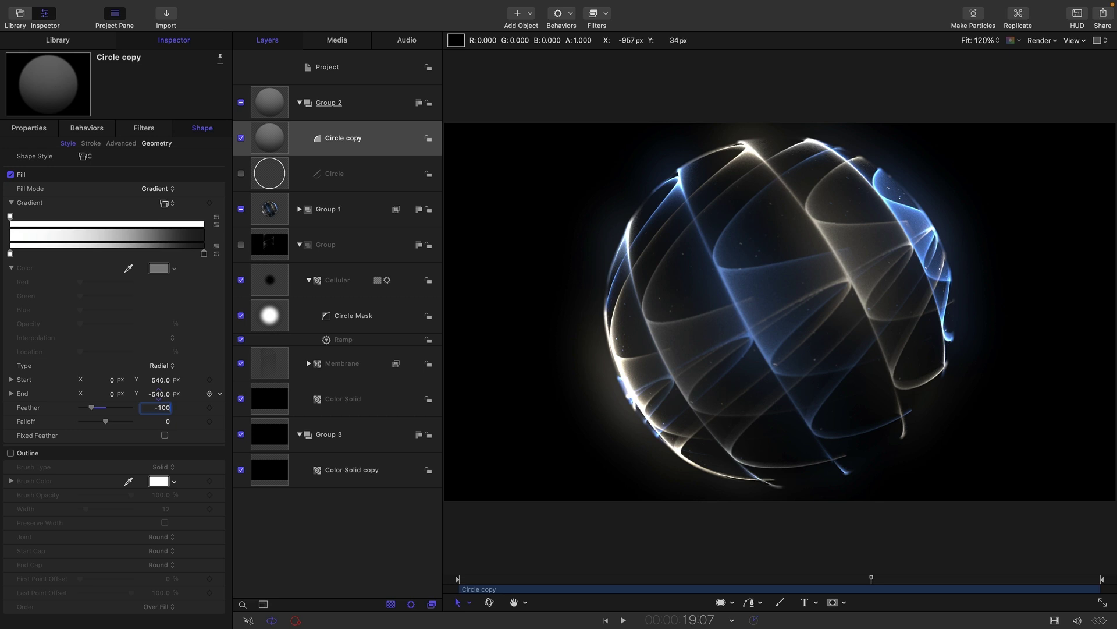
key(Return)
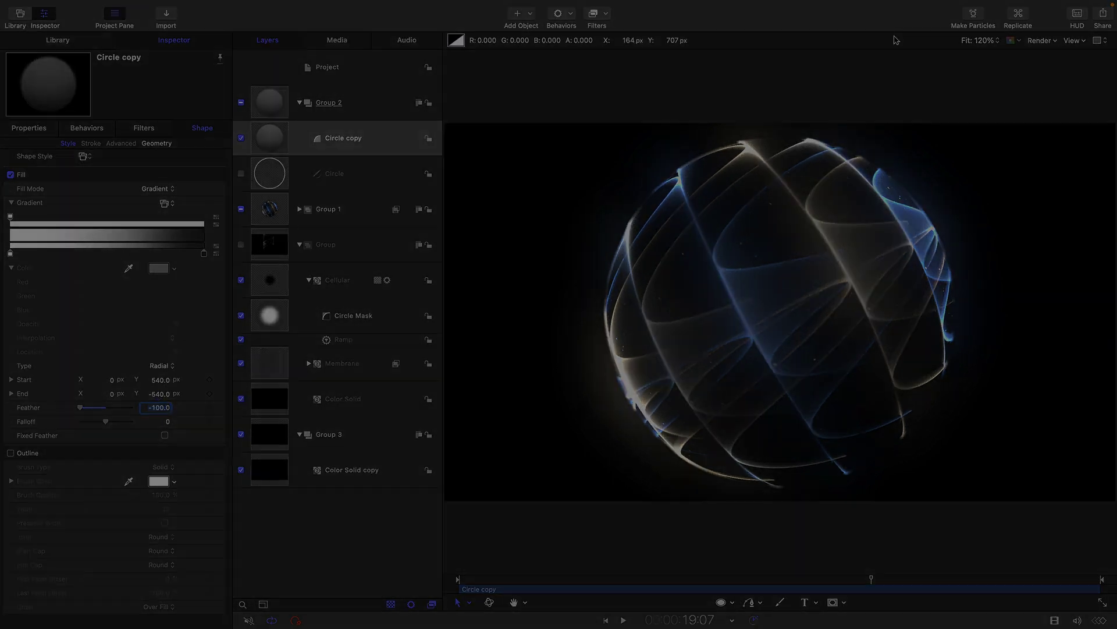